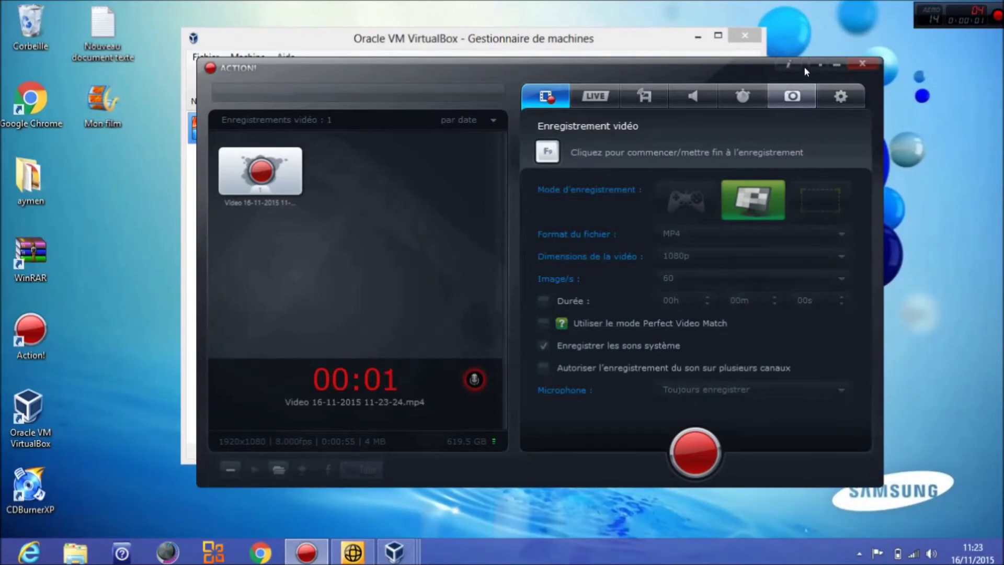
Minimize the Action! recorder, maximize one VirtualBox Manager window and close its two duplicate windows.
left_click(837, 65)
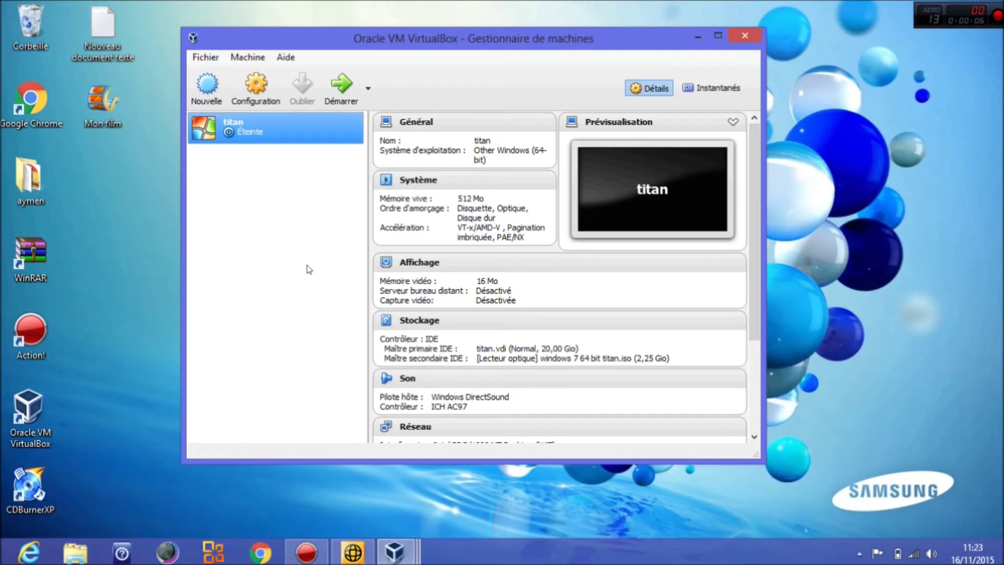
left_click(718, 36)
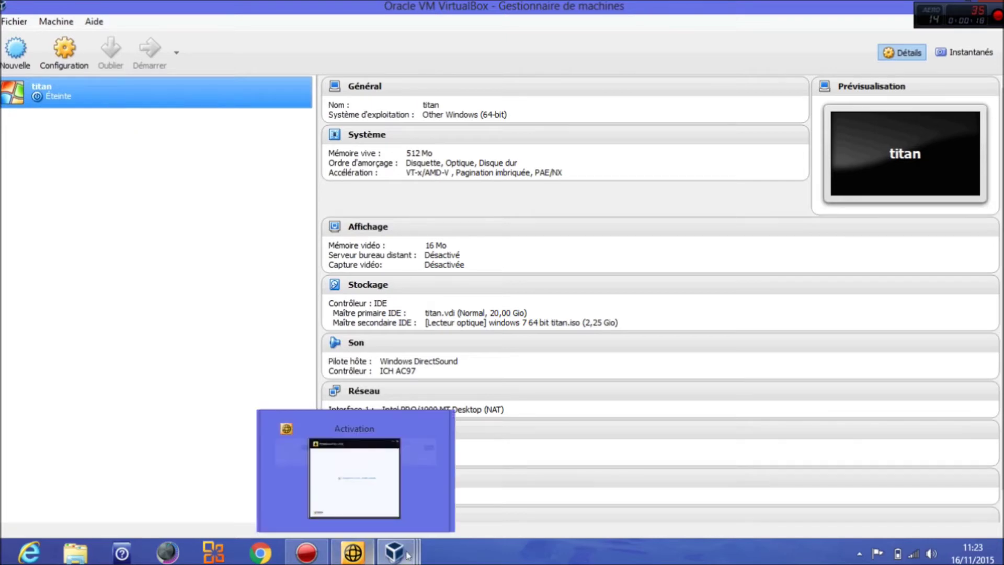
mouse_move(407, 556)
mouse_move(306, 453)
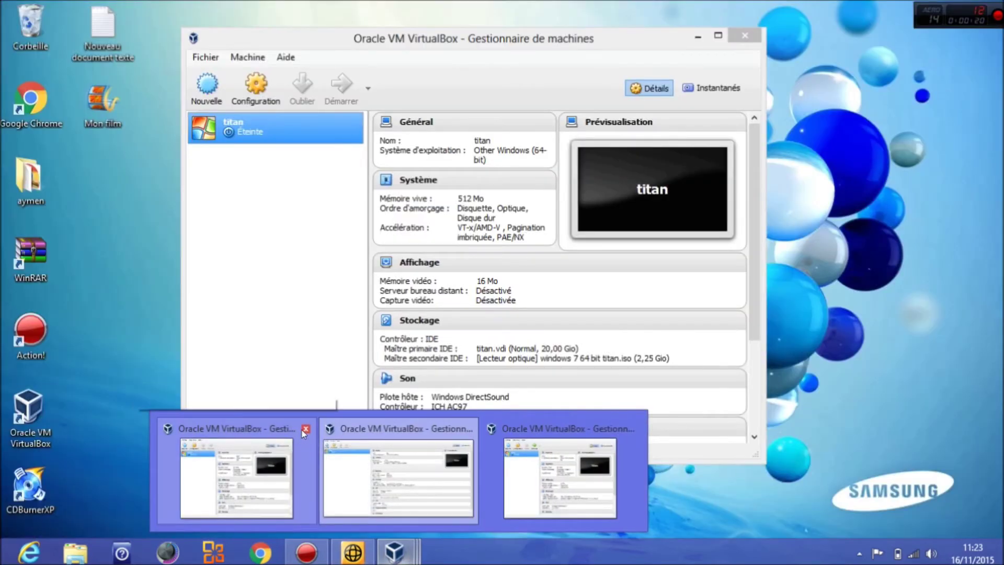
left_click(304, 430)
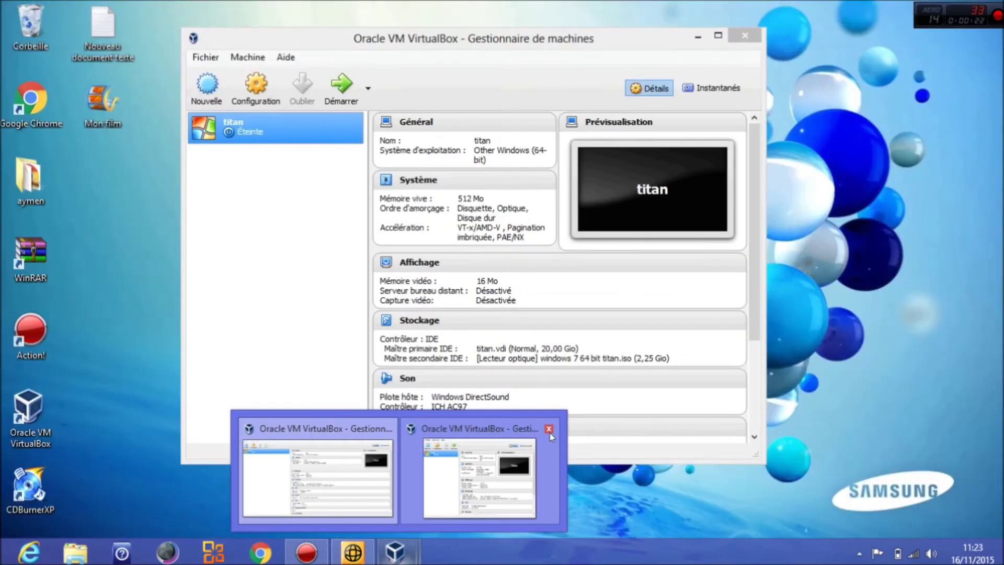
left_click(548, 429)
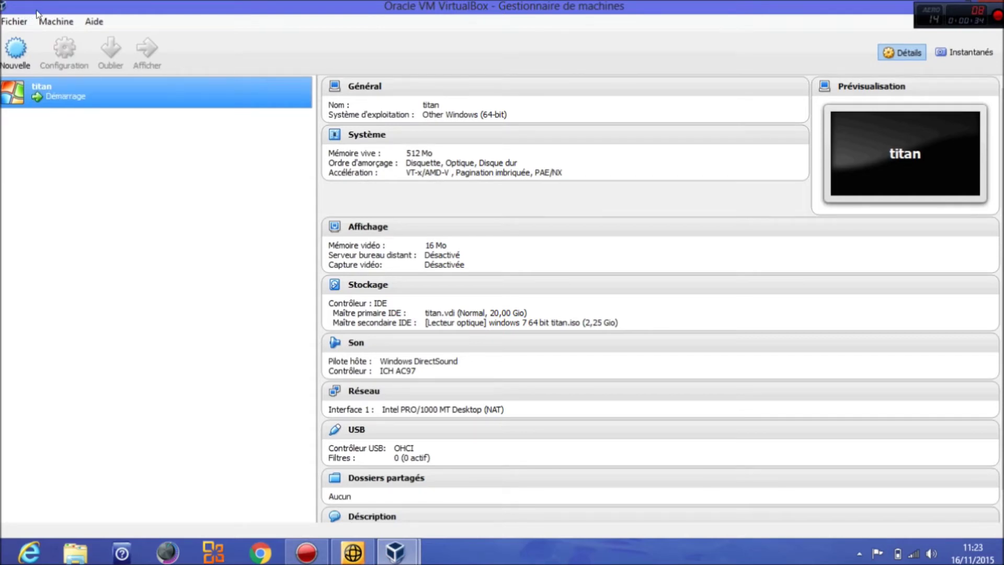
Switch to the titan virtual machine's window and maximize it.
mouse_move(394, 552)
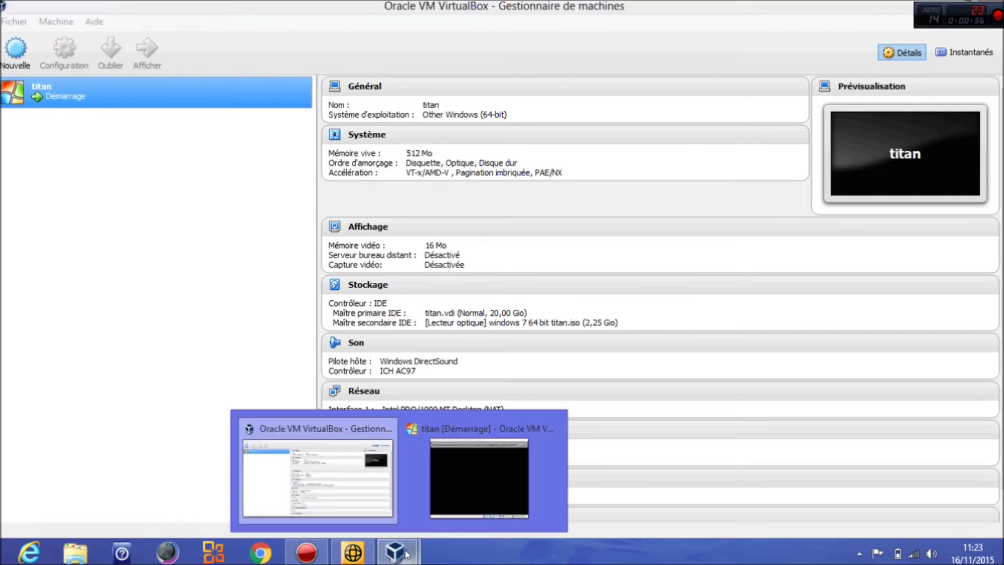
left_click(518, 460)
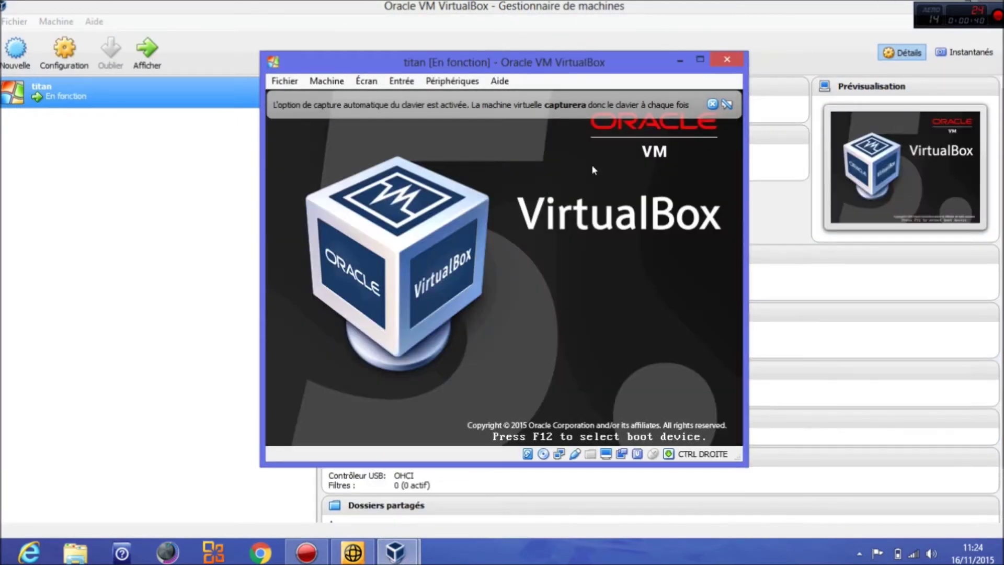
left_click(700, 59)
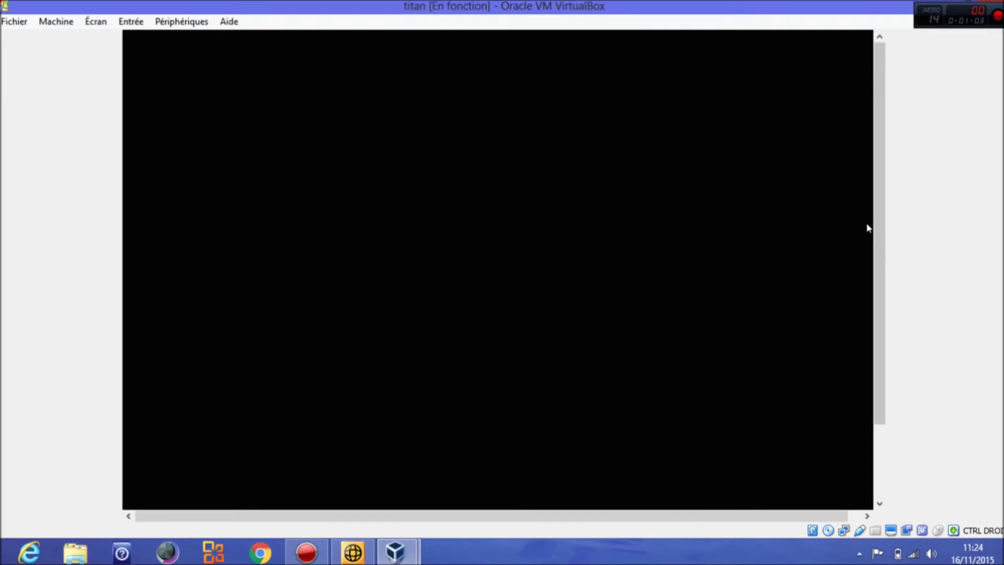
left_click_drag(881, 228, 884, 83)
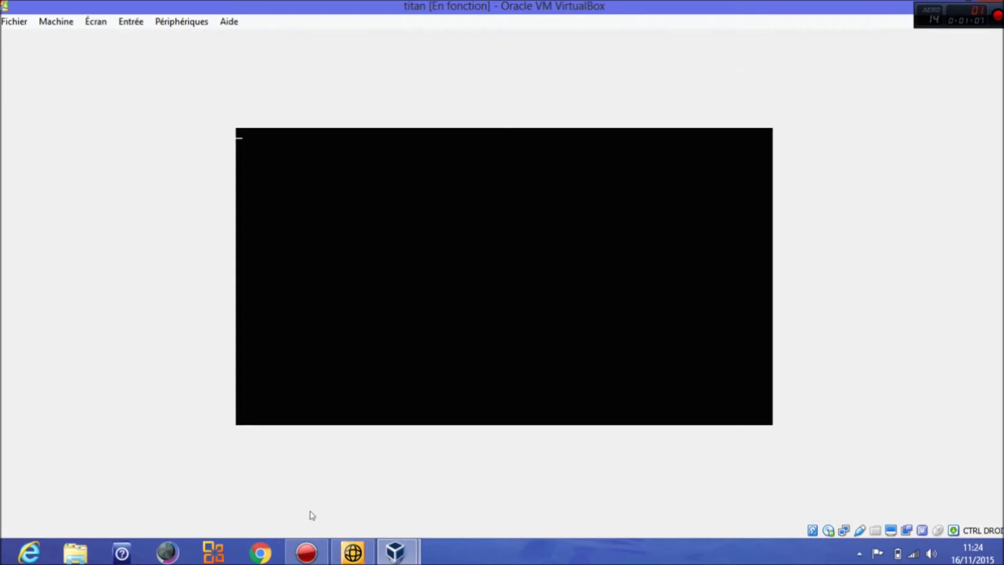
Examine the Action! recorder's remote, audio and general settings and its keyboard shortcuts, and return to the titan virtual machine.
left_click(306, 553)
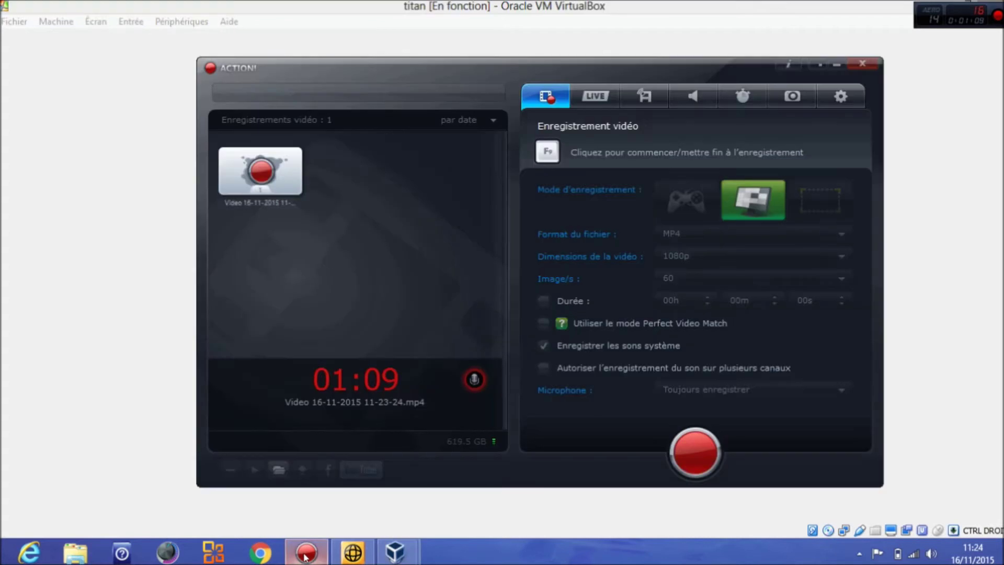
left_click_drag(512, 76, 444, 470)
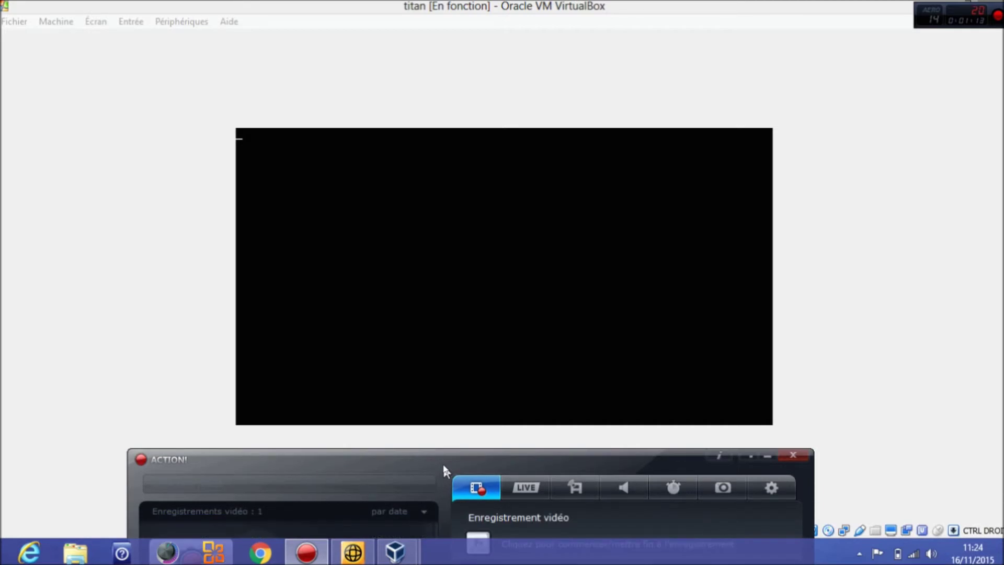
left_click_drag(443, 470, 481, 404)
left_click_drag(551, 381, 563, 179)
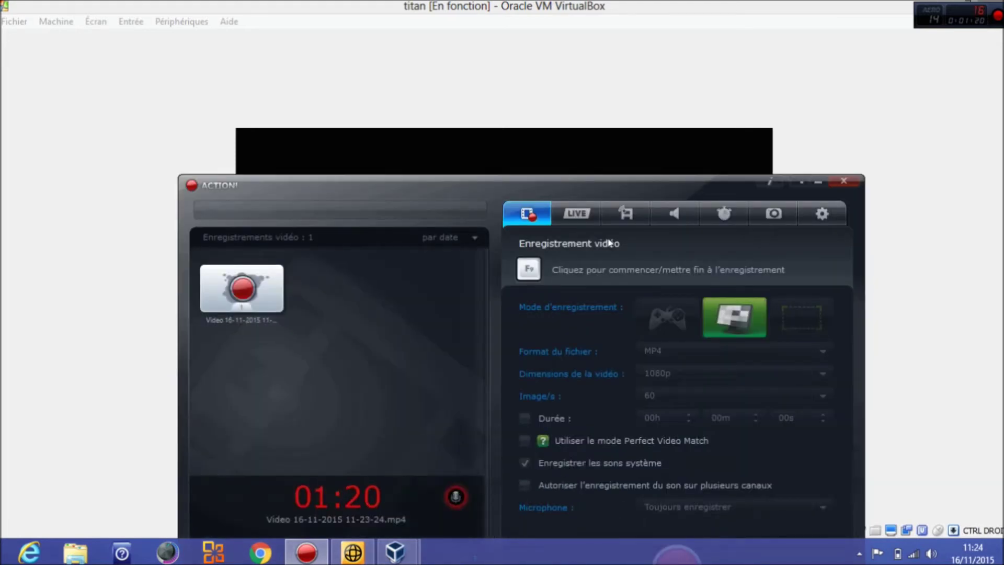
left_click(577, 213)
left_click(626, 213)
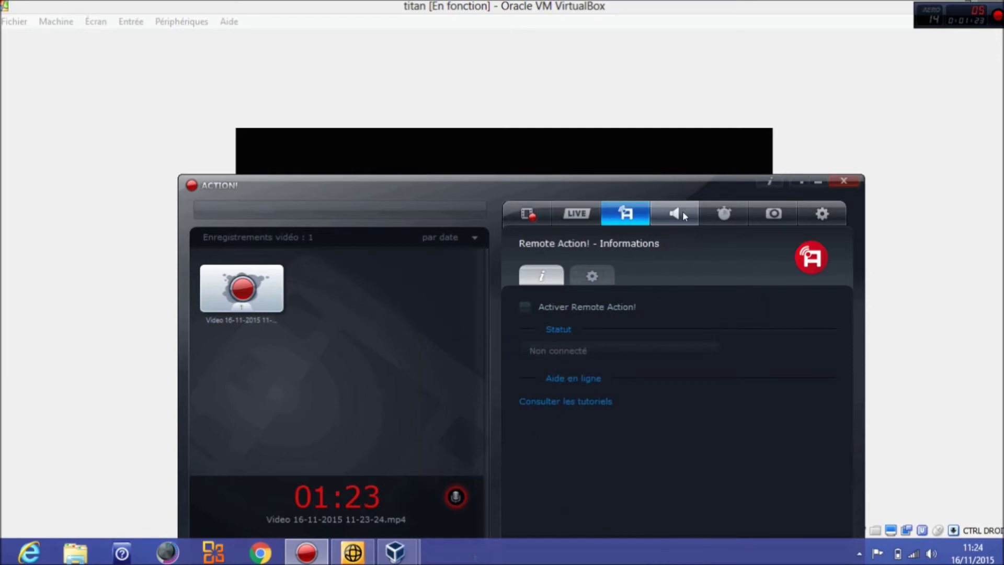
left_click(682, 212)
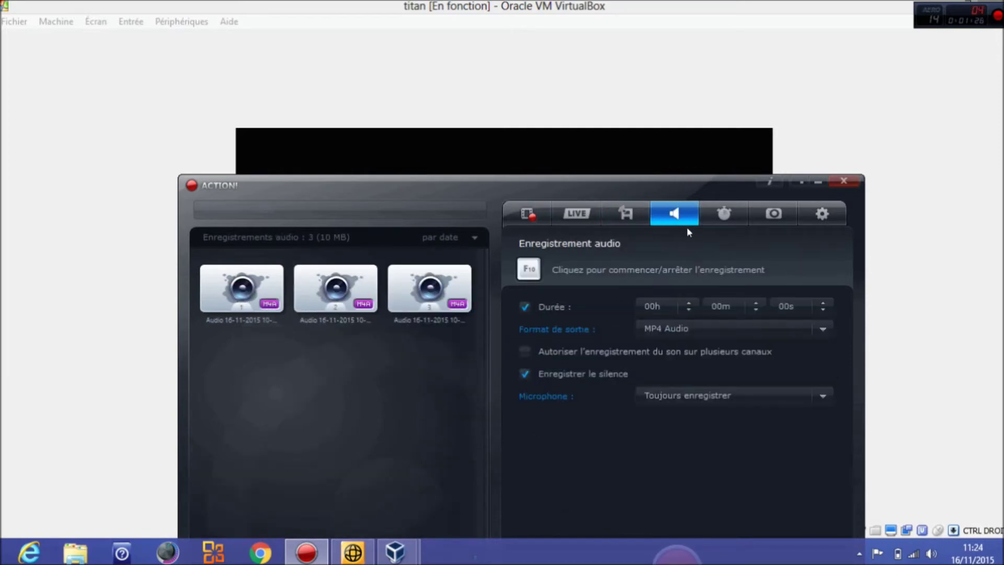
left_click(822, 213)
left_click_drag(629, 189, 608, 132)
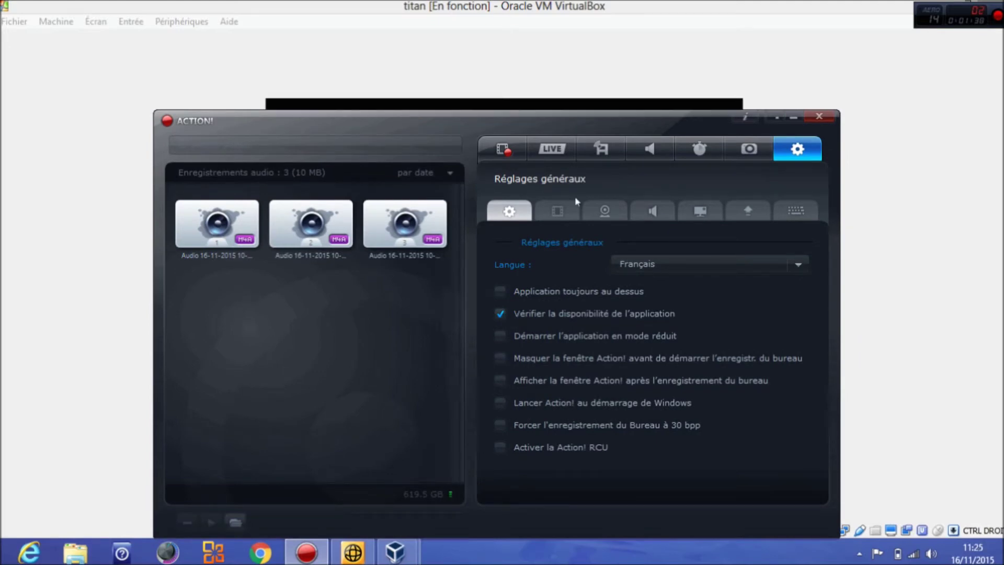
left_click_drag(631, 107, 595, 102)
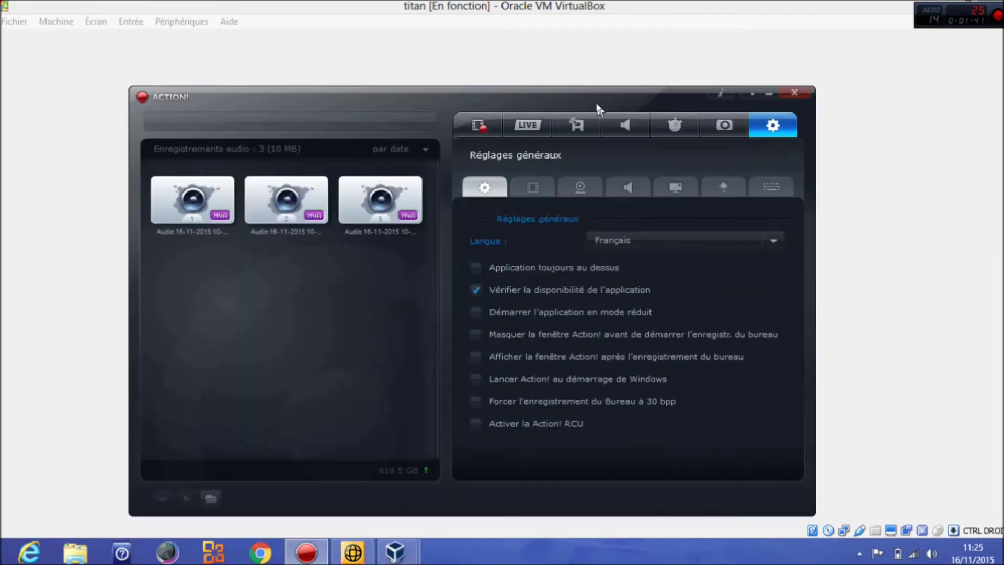
left_click(771, 195)
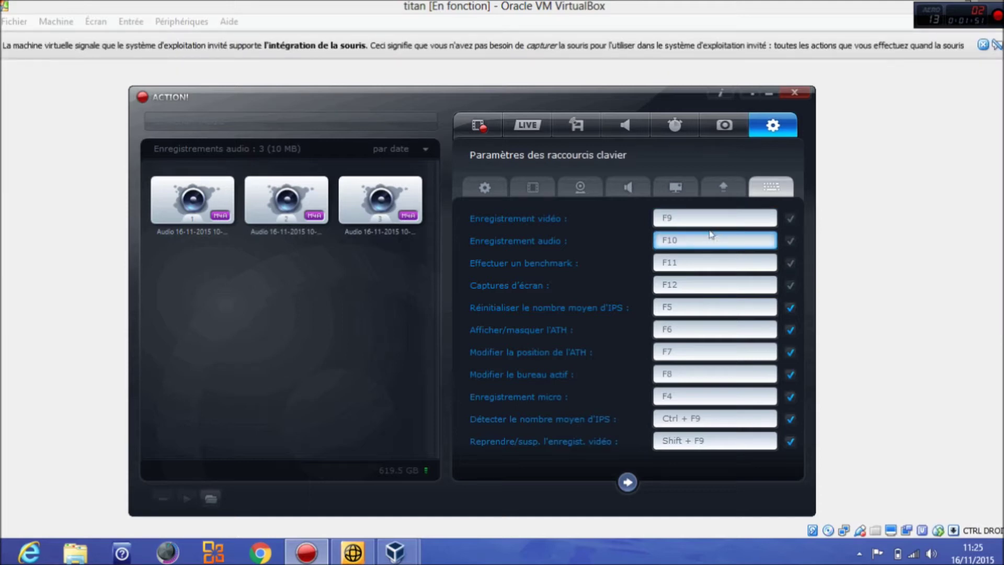
left_click_drag(681, 98, 692, 300)
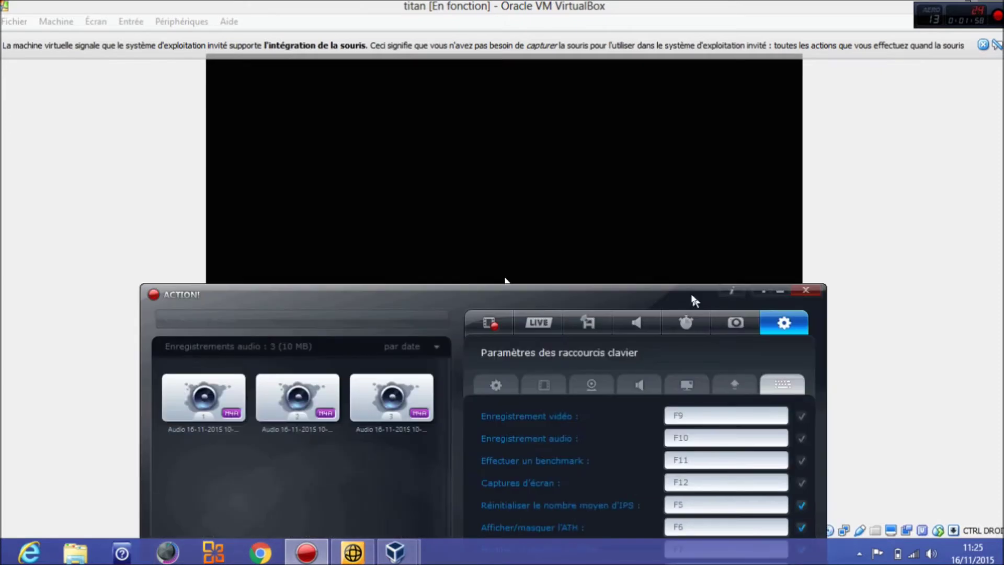
left_click(505, 278)
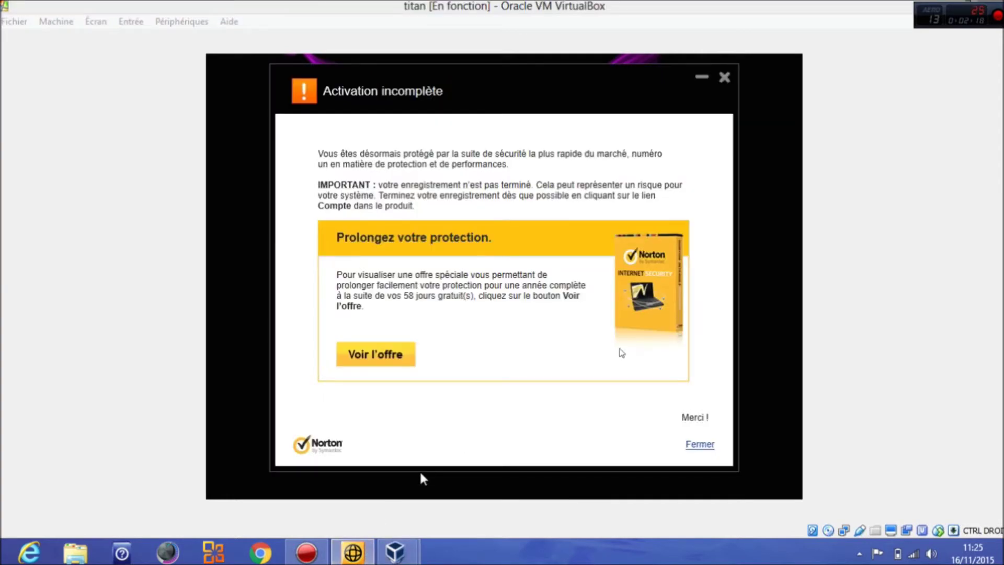
Close the Norton activation notice and start the Windows 7 installation with Français as the language to install.
left_click(725, 78)
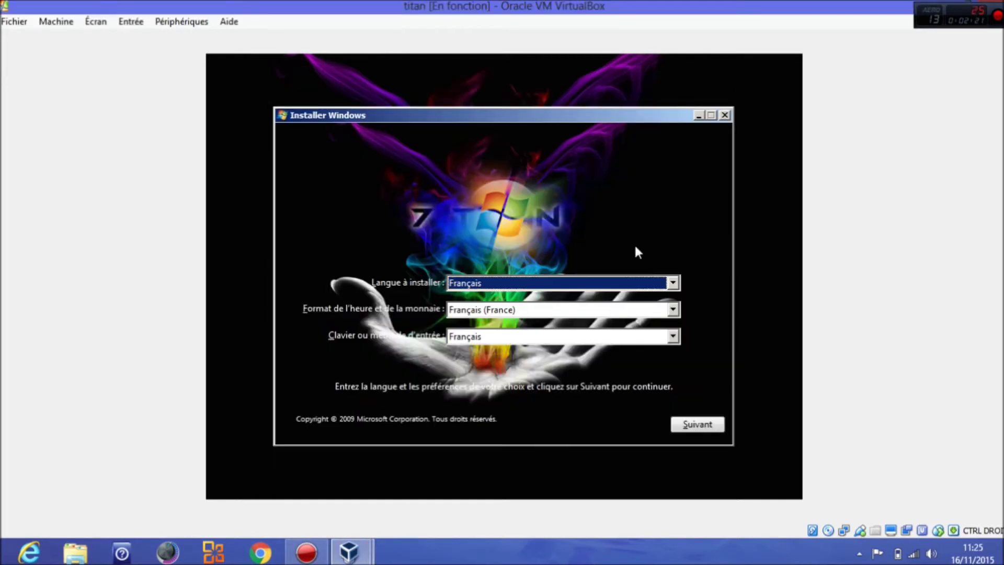
left_click(673, 283)
left_click(674, 284)
left_click(702, 427)
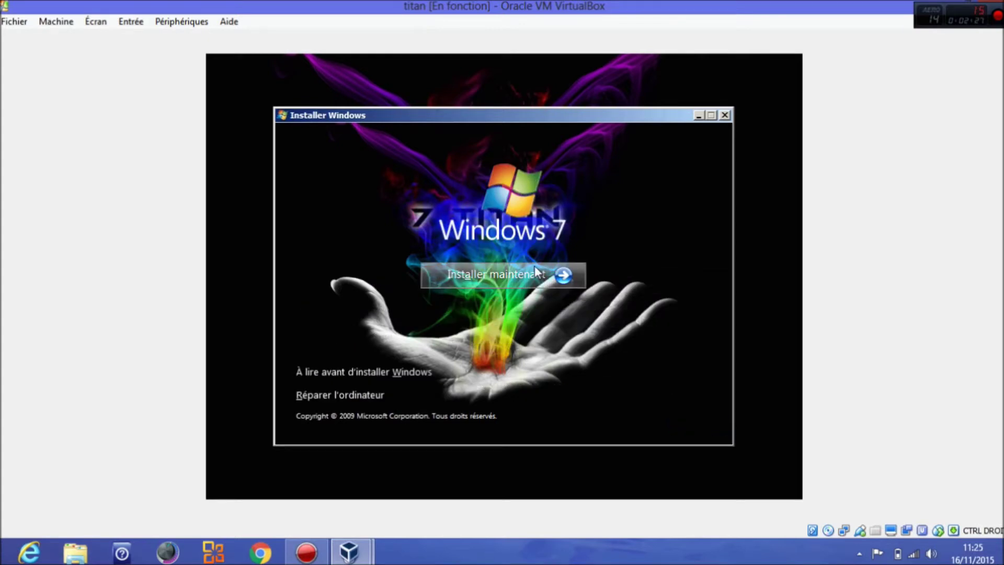
left_click(535, 267)
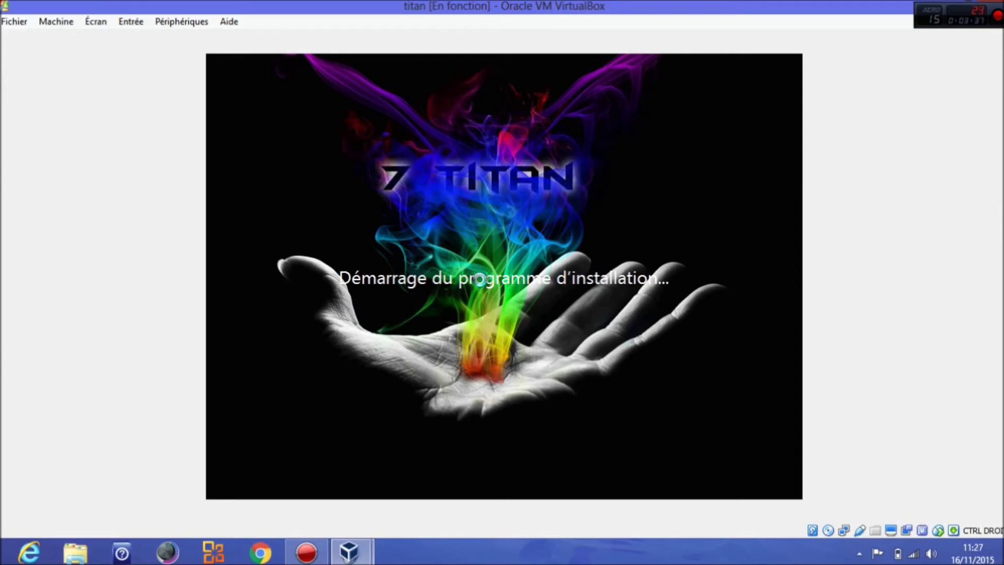
mouse_move(309, 558)
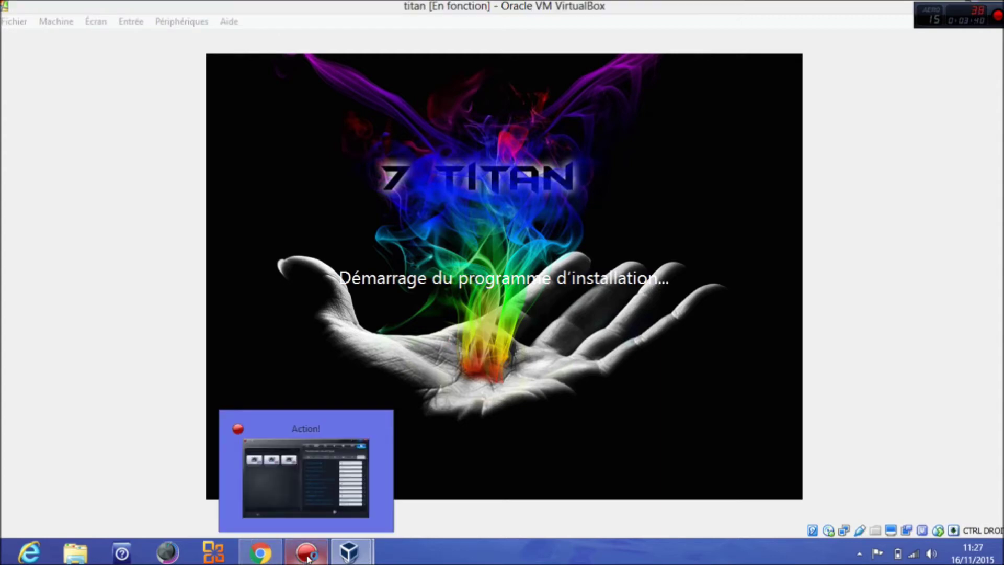
left_click(309, 558)
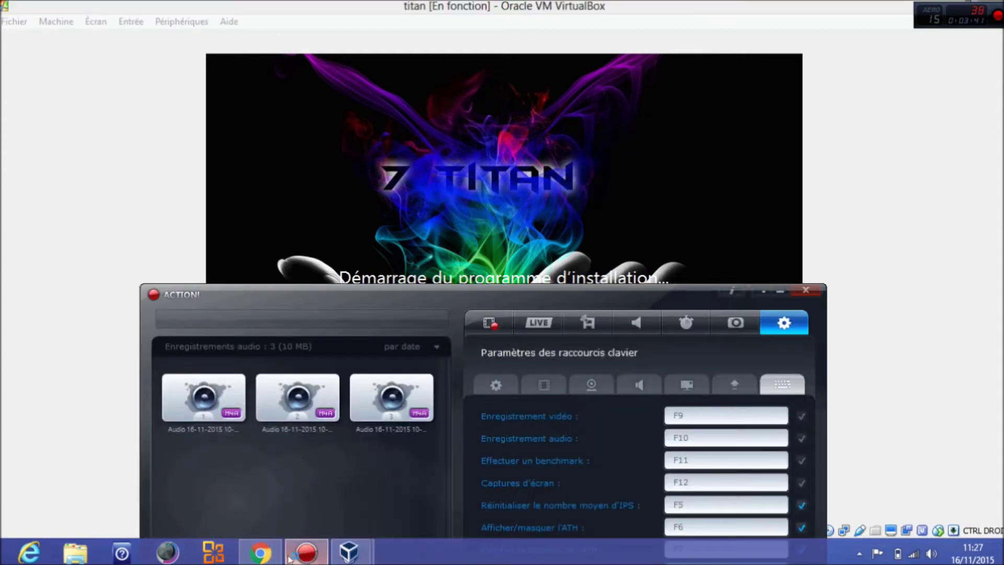
right_click(258, 558)
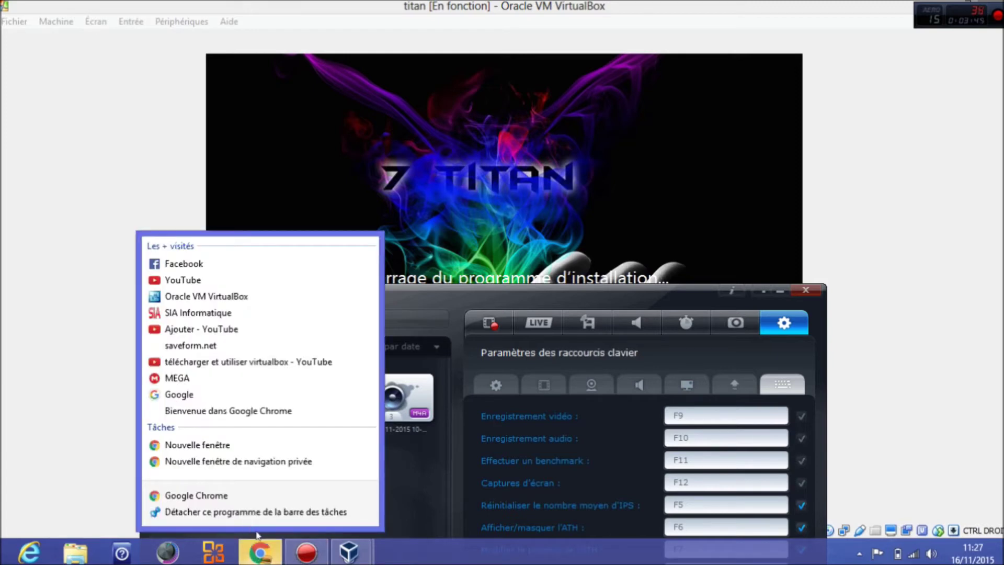
left_click(280, 562)
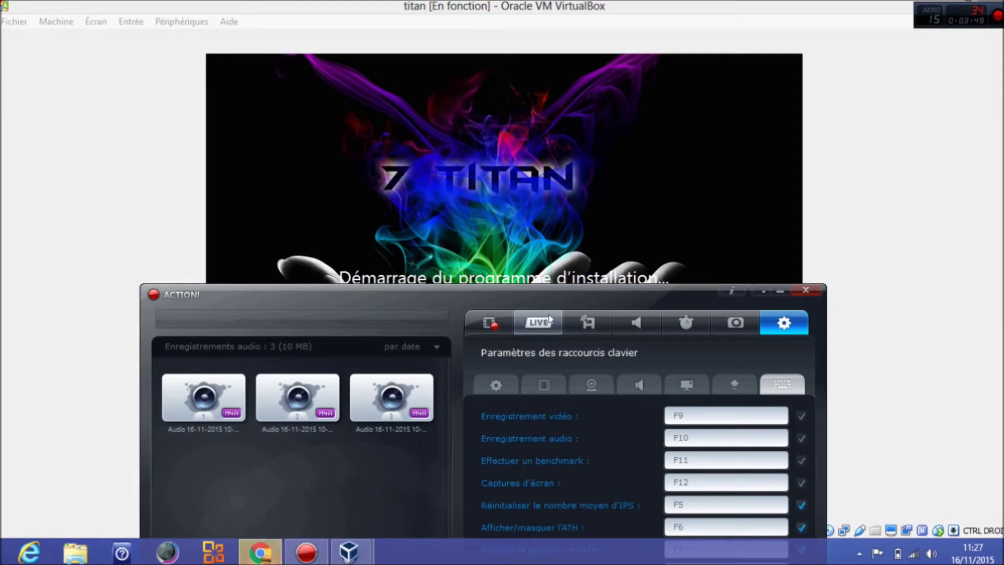
left_click_drag(549, 298, 546, 209)
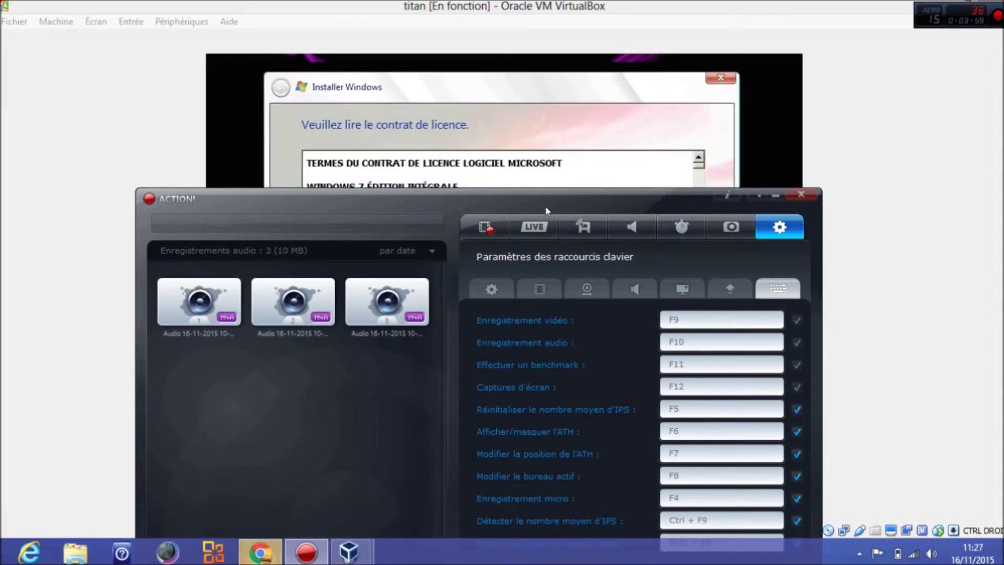
left_click_drag(546, 208, 587, 360)
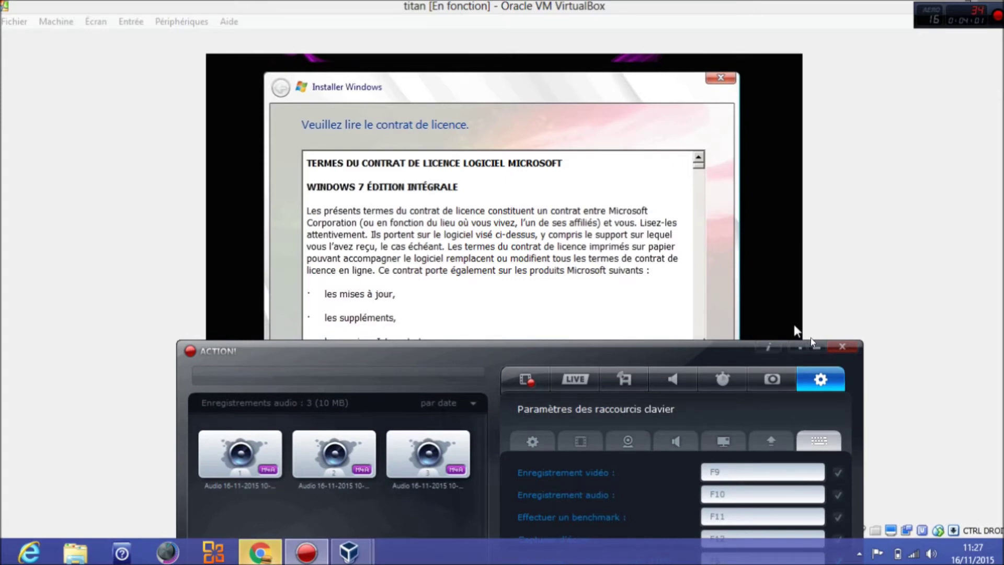
left_click(812, 339)
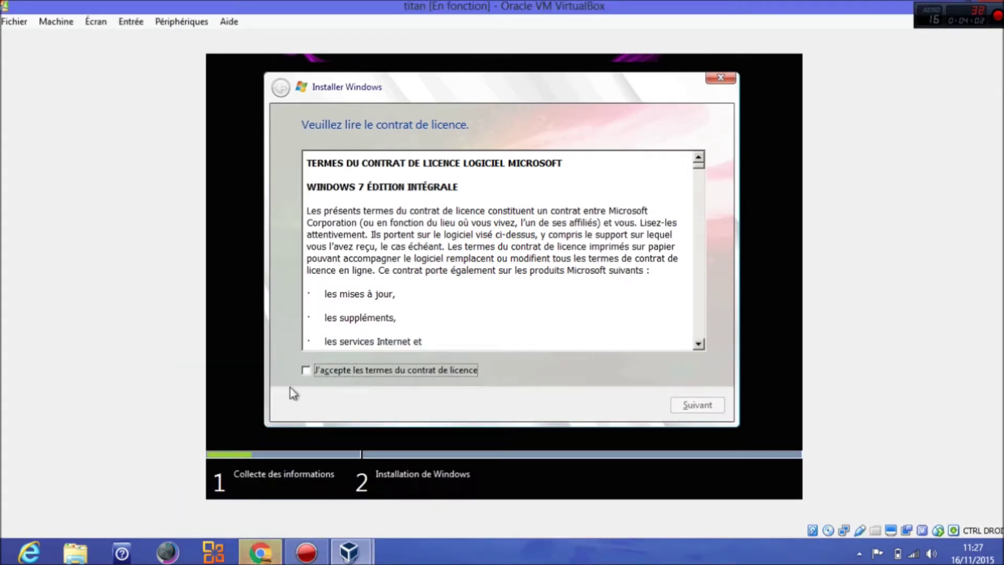
Accept the Windows 7 licence terms, look through the agreement and continue to the installation type.
left_click(313, 369)
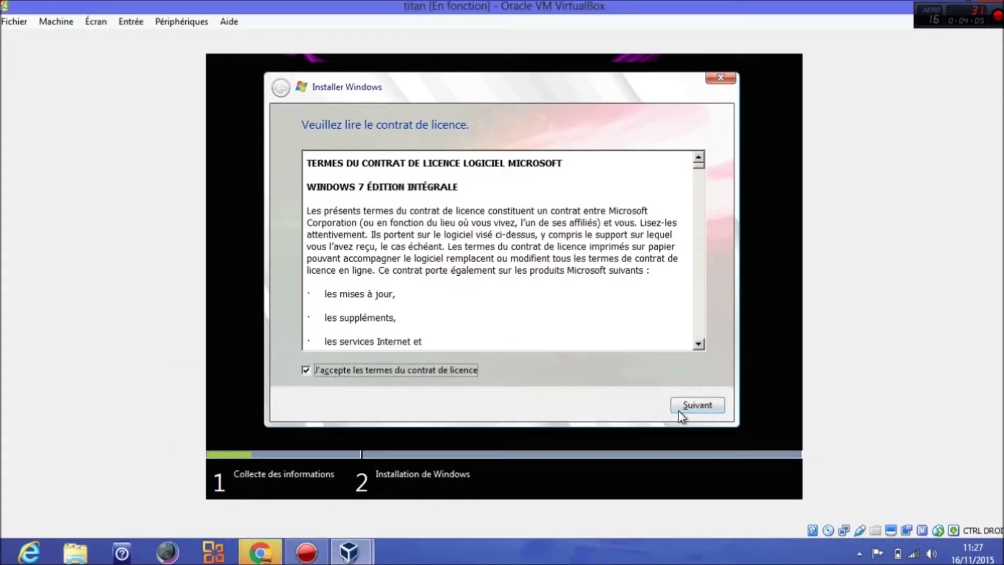
left_click(699, 344)
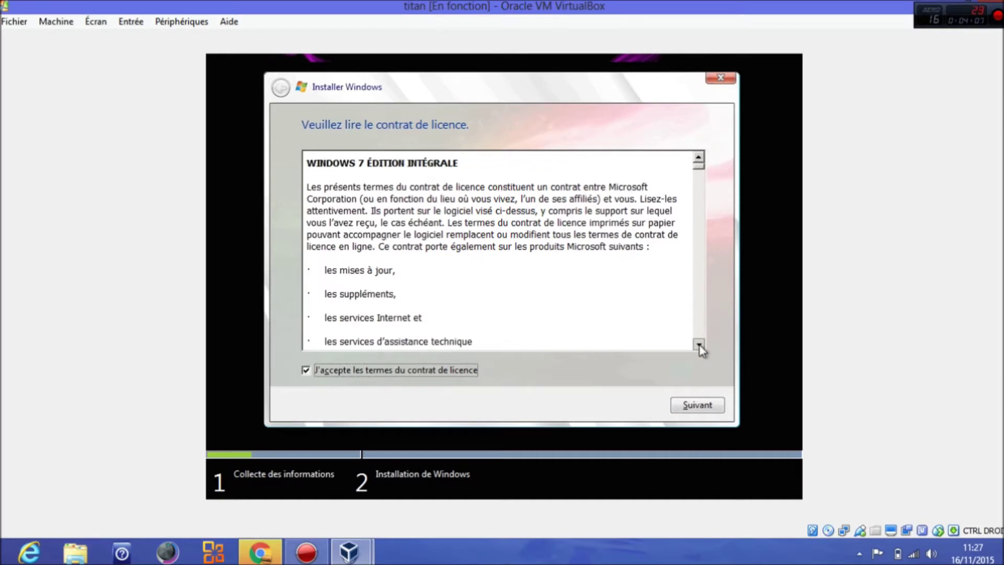
left_click(699, 344)
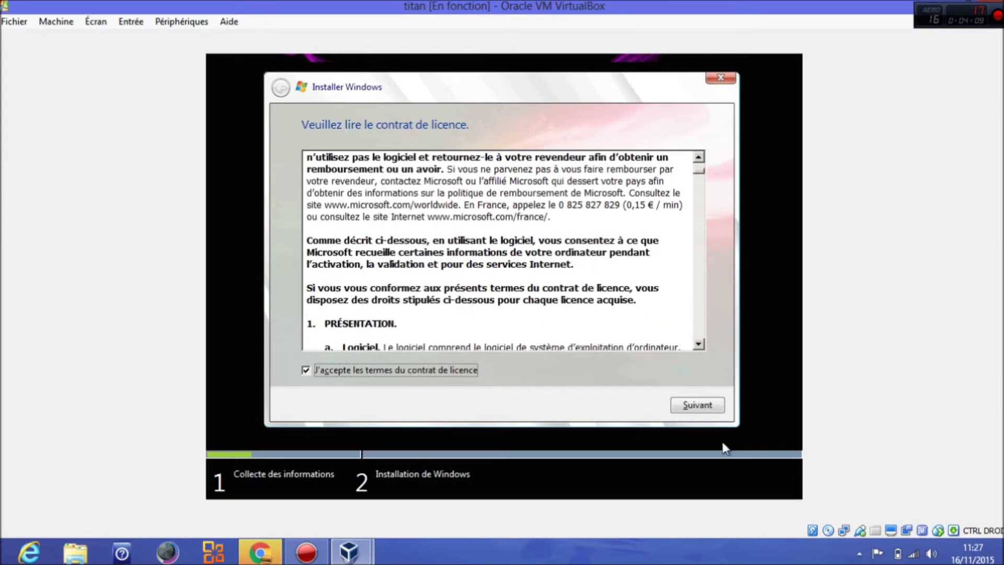
left_click(712, 407)
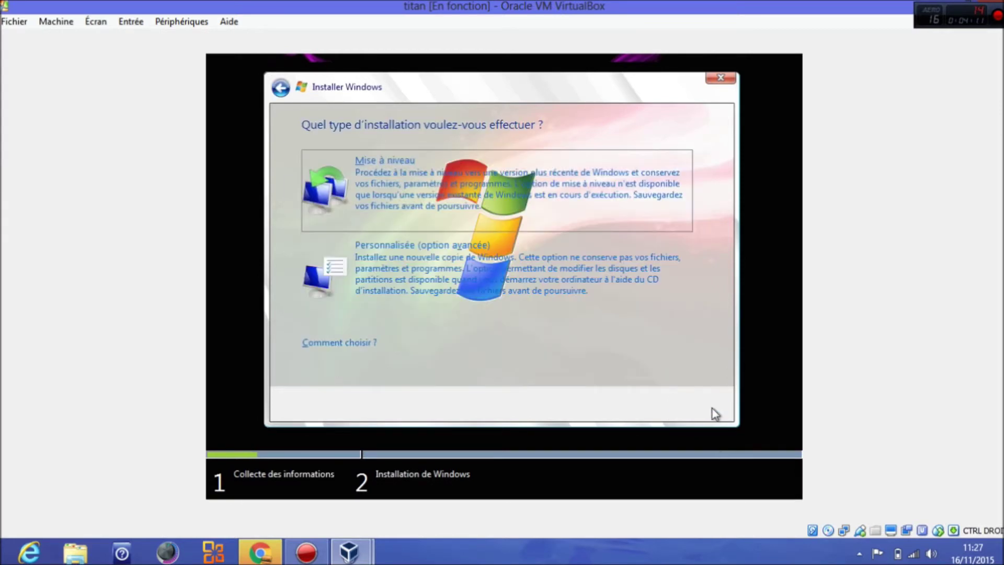
Choose the Personnalisée (option avancée) installation and install Windows on the unallocated space of disk 0.
left_click(444, 267)
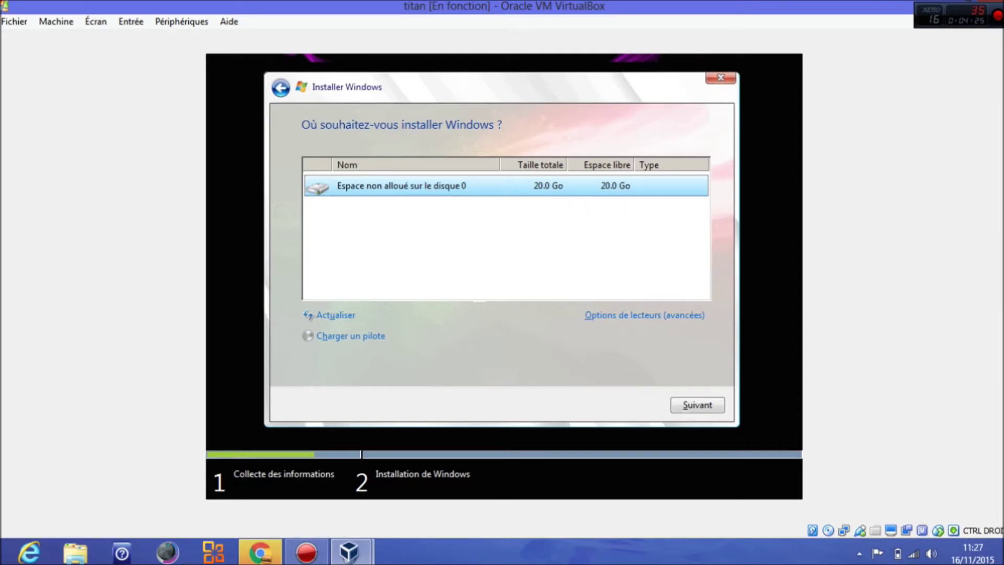
left_click(699, 412)
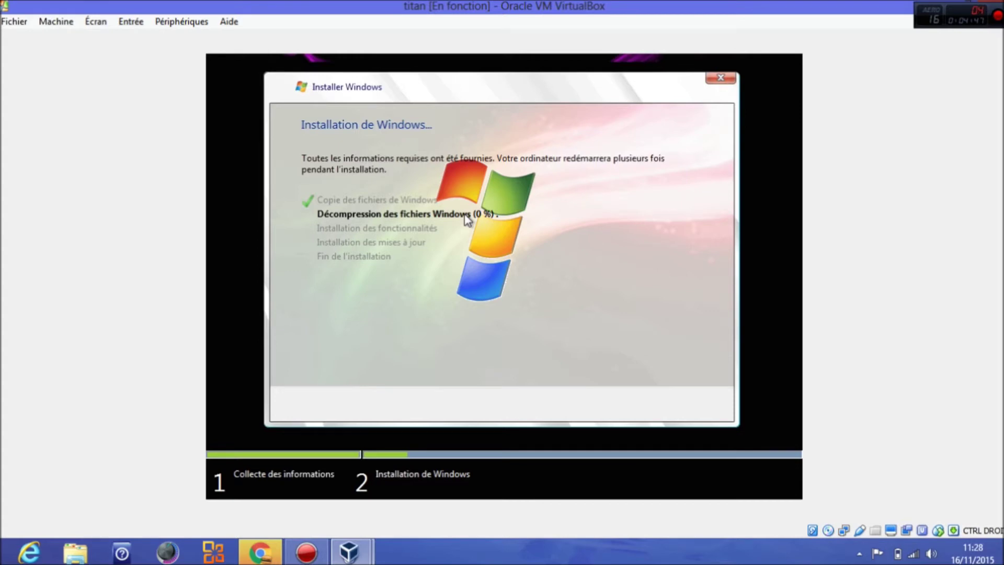
mouse_move(269, 552)
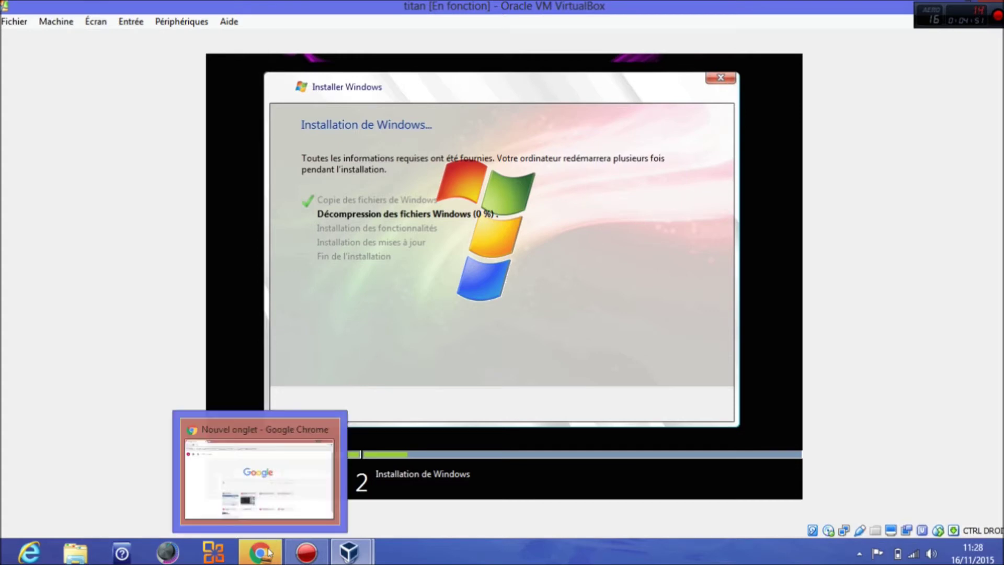
mouse_move(312, 449)
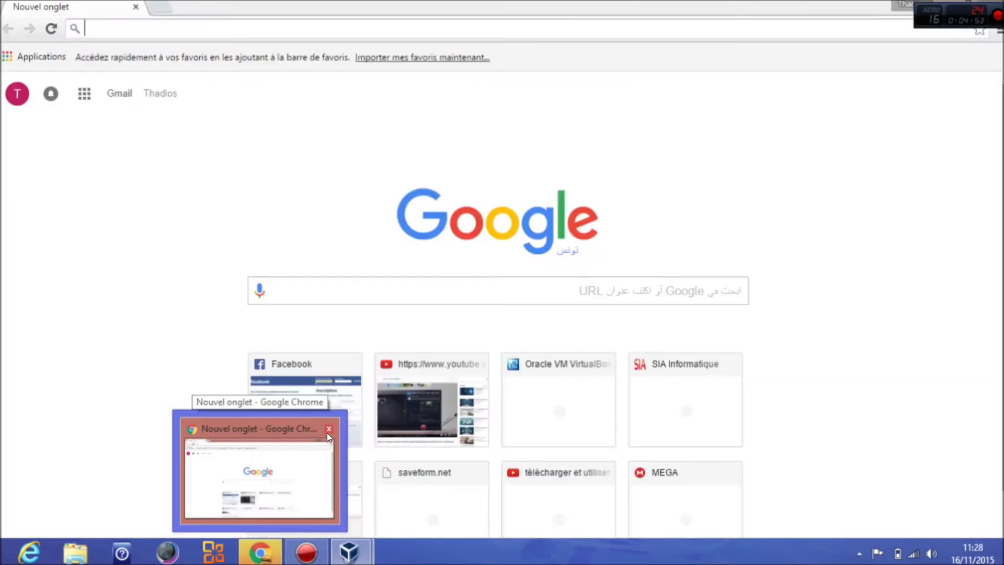
left_click(328, 430)
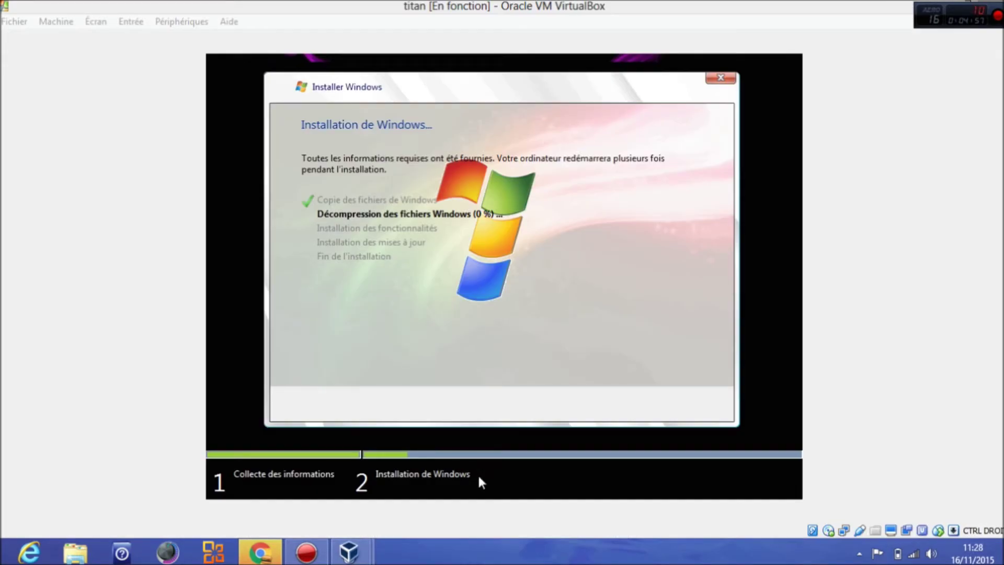
Examine the Action! recorder's export, audio, webcam, video recording and general settings, and return to the titan virtual machine.
left_click(306, 552)
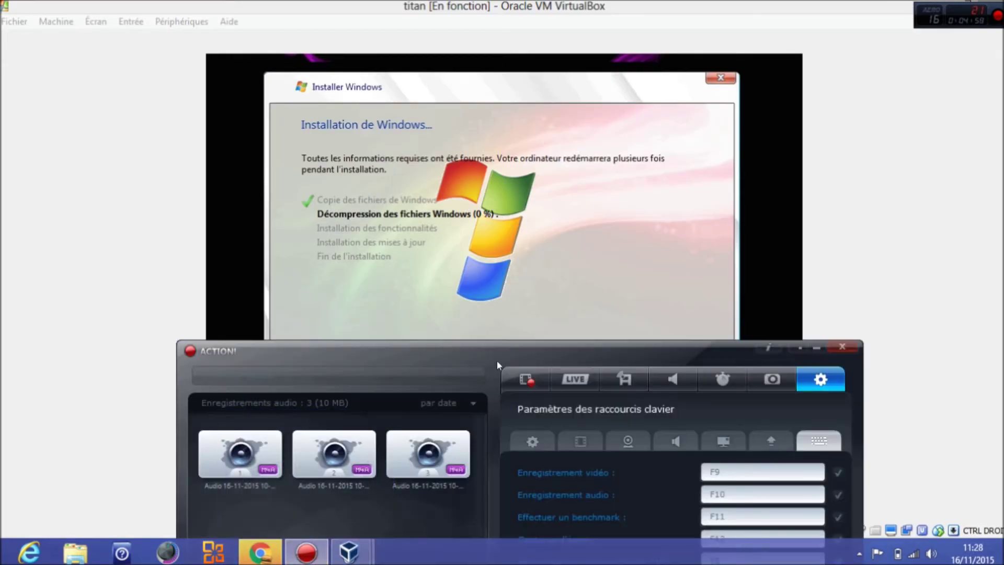
left_click_drag(497, 365, 482, 121)
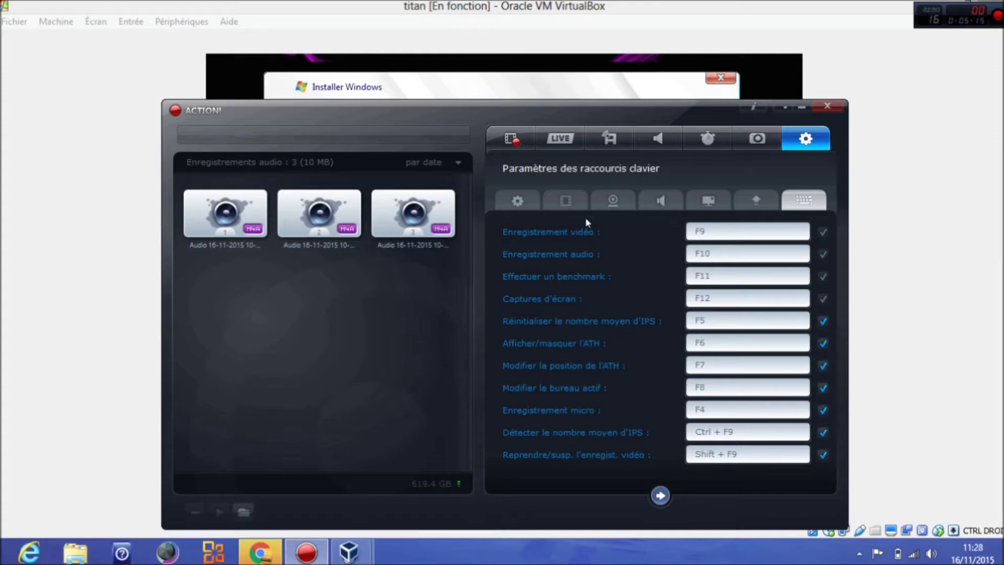
left_click(756, 200)
left_click(706, 201)
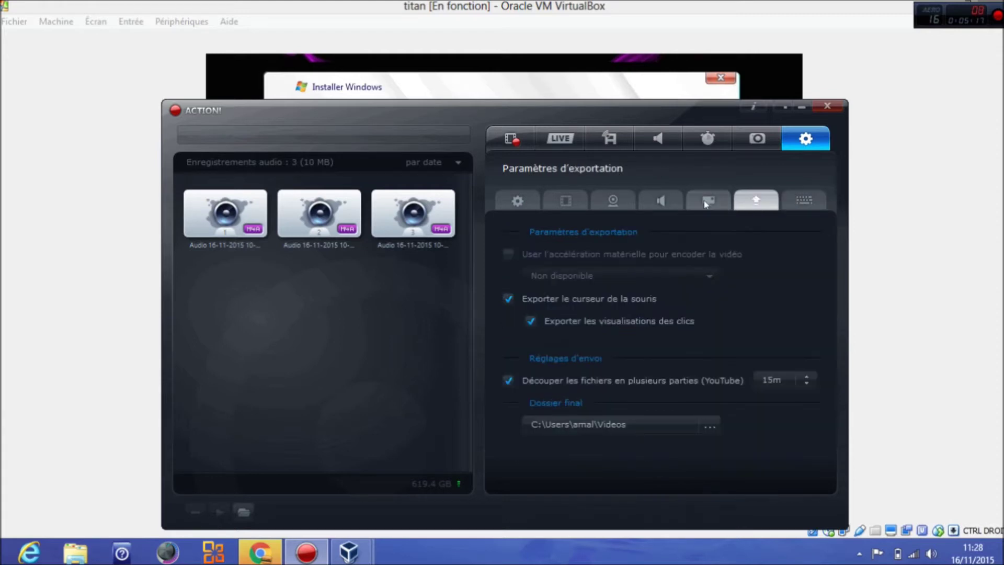
left_click(662, 202)
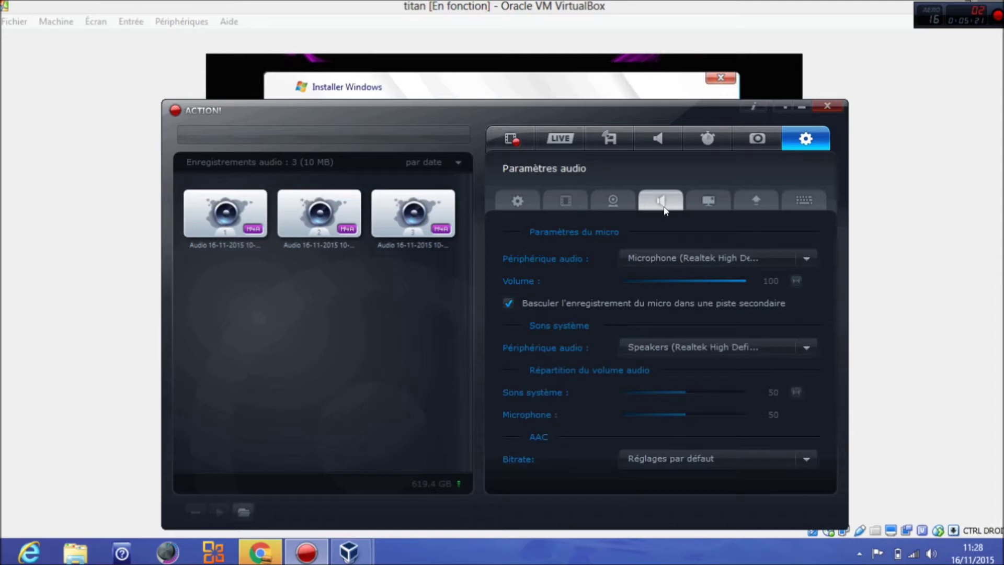
left_click(601, 206)
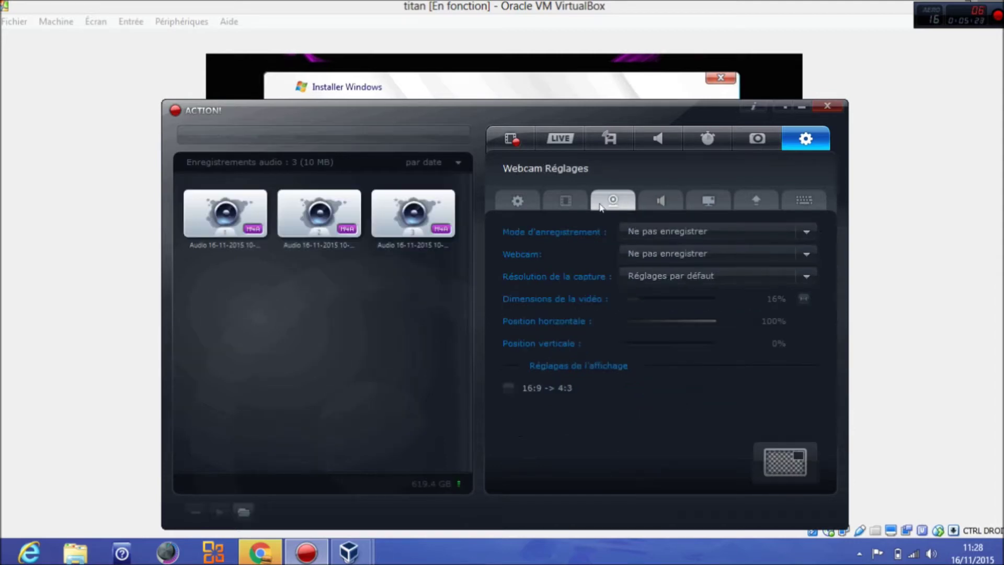
left_click(578, 207)
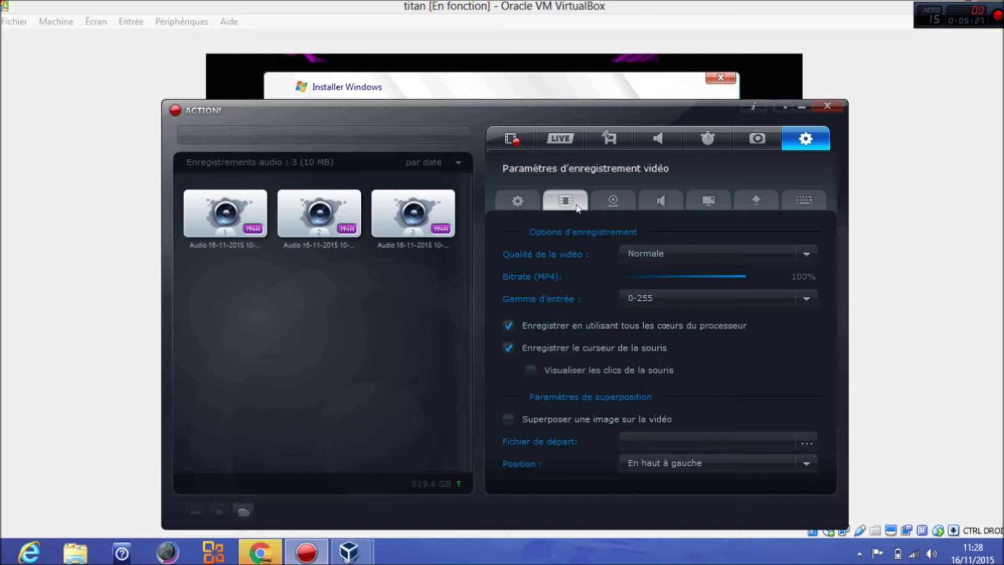
left_click(519, 197)
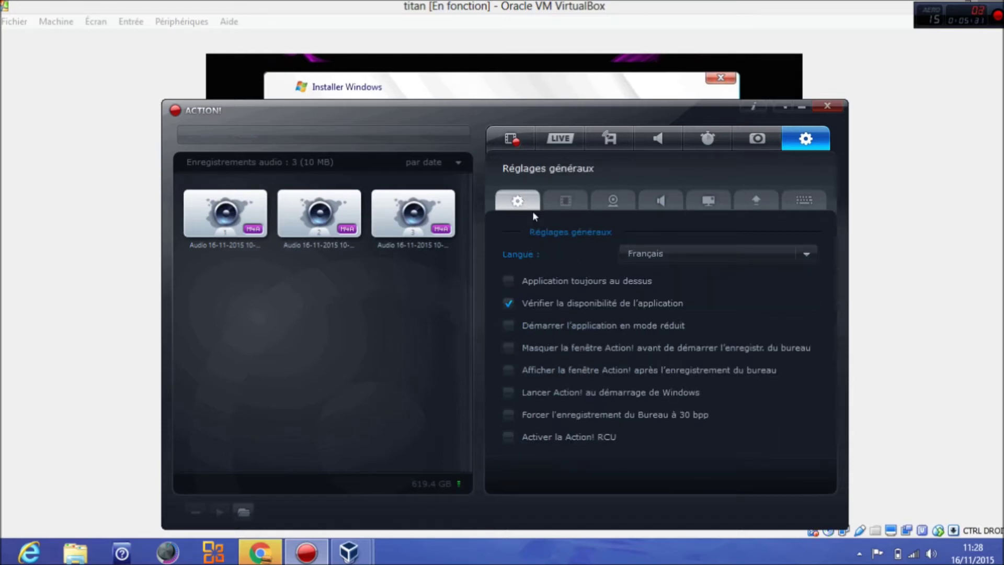
left_click(651, 256)
left_click(651, 256)
left_click_drag(692, 105, 692, 69)
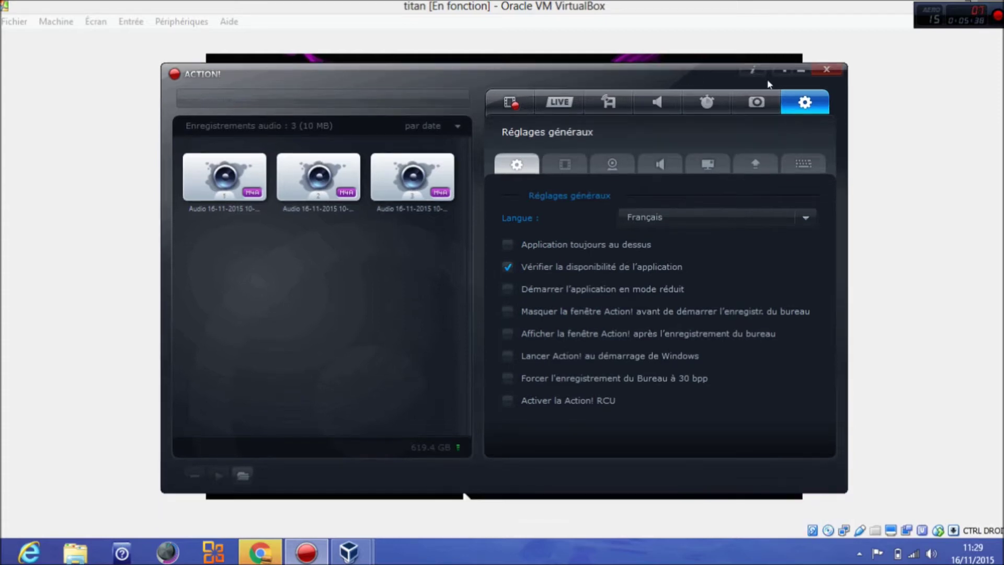
left_click(797, 73)
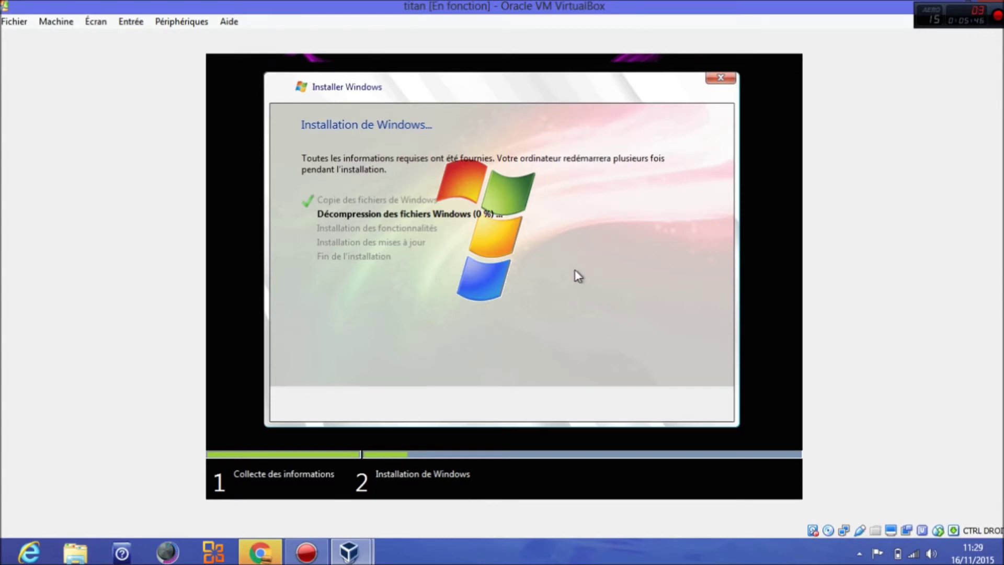
left_click(274, 541)
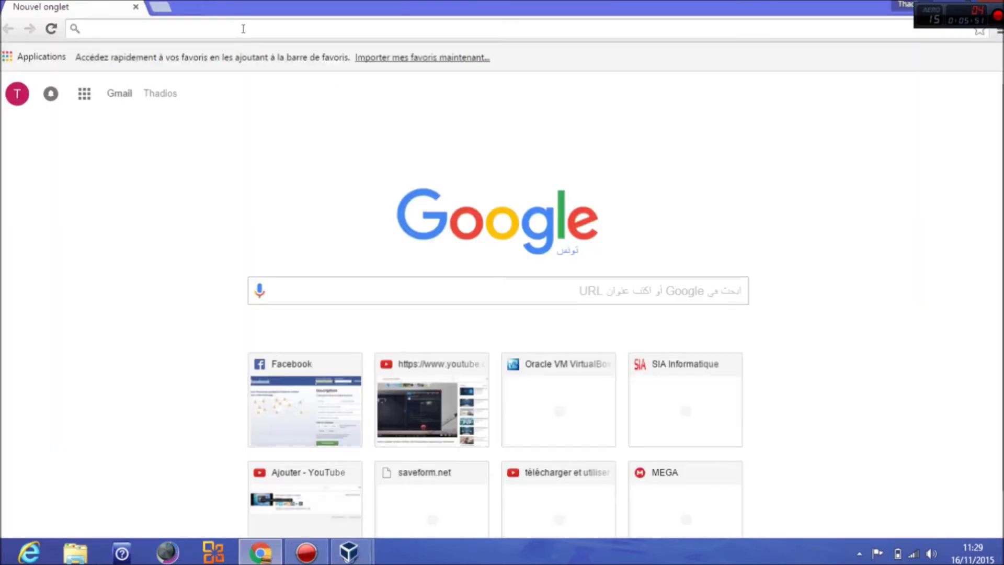
left_click(243, 29)
type("commen")
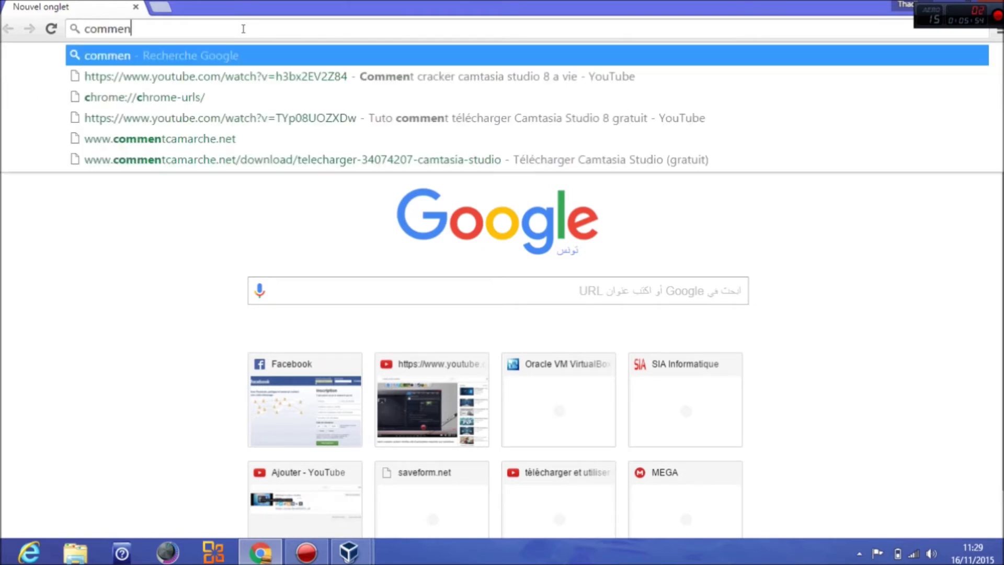
type("t f")
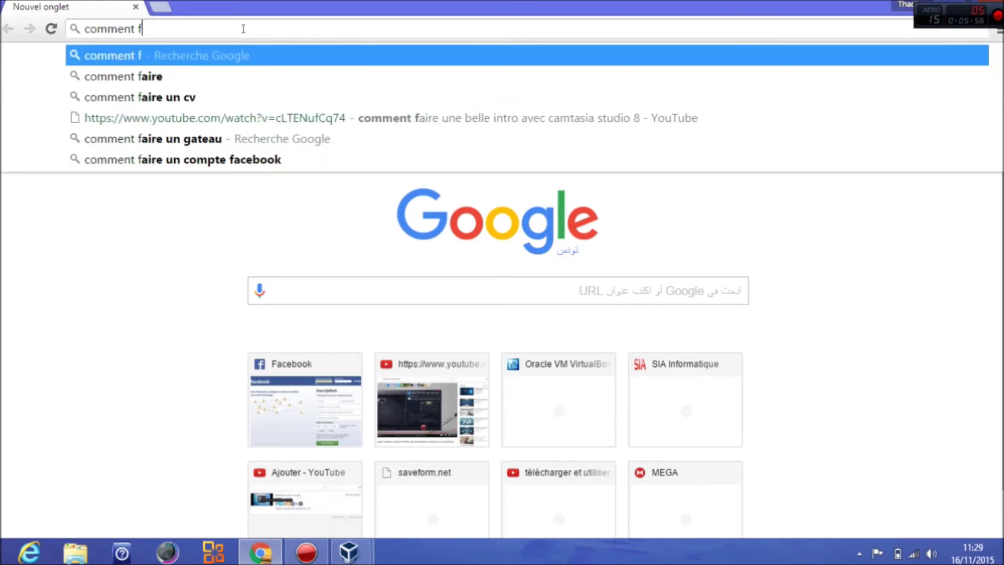
key("ctrl+a")
type("c")
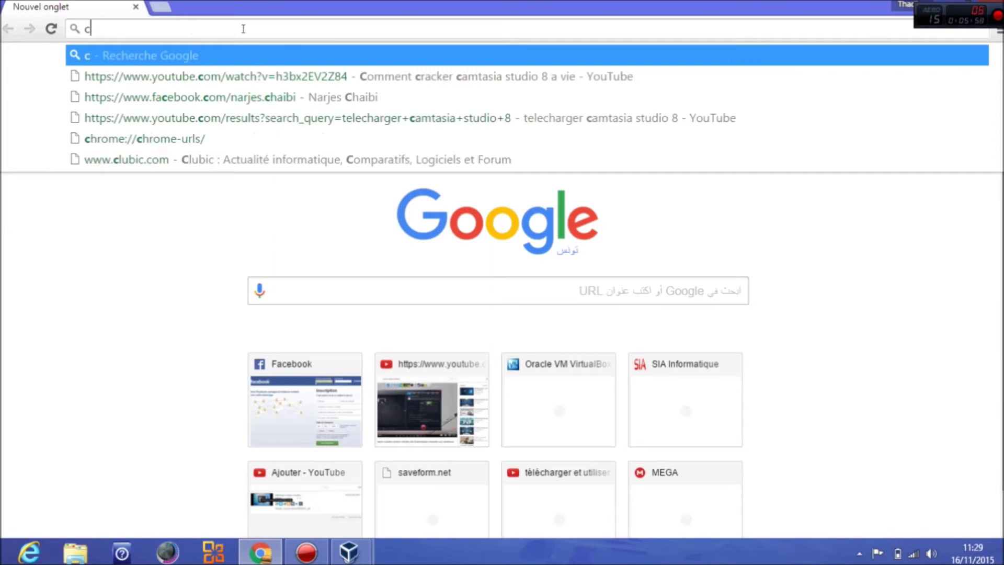
key("Escape")
key("BackSpace")
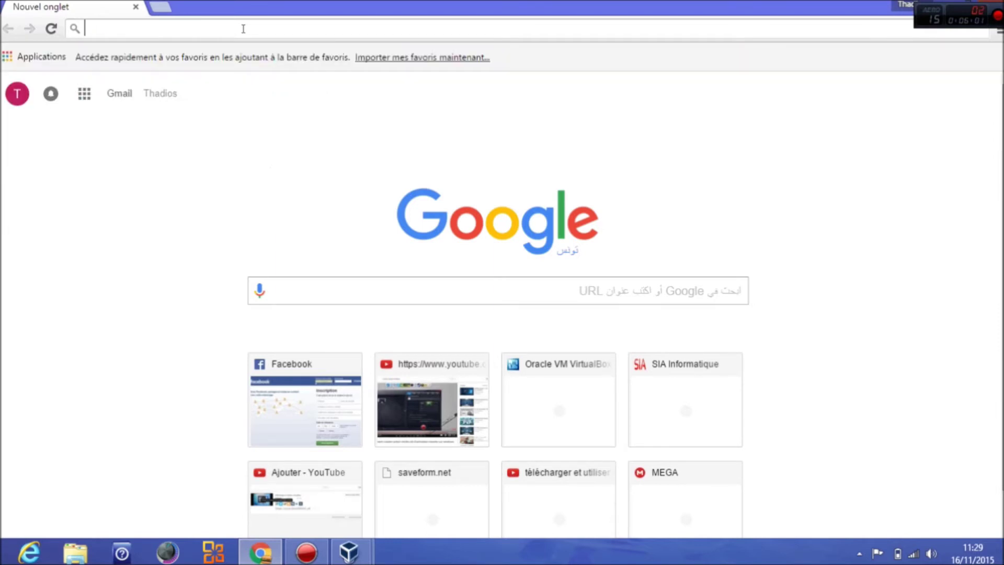
type("you")
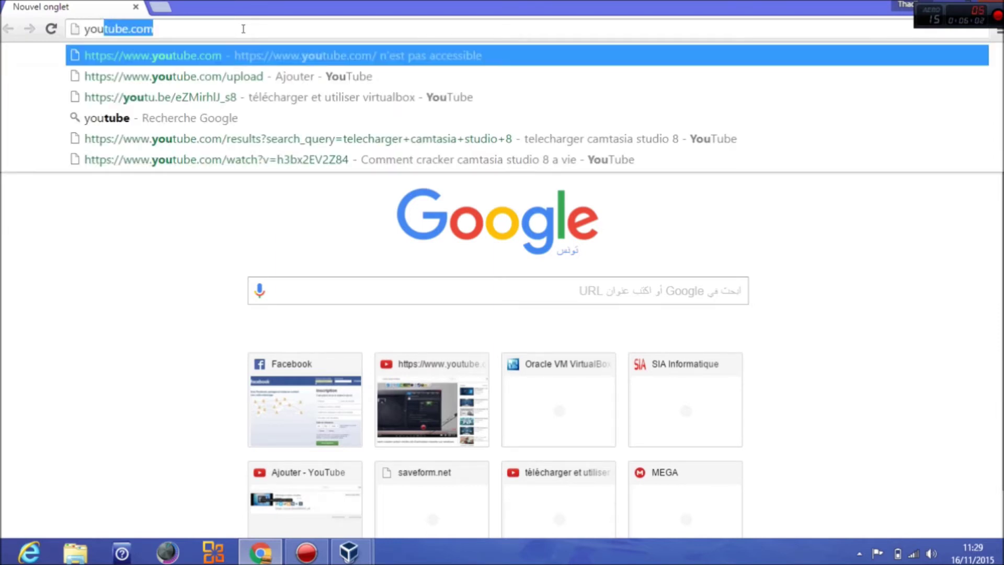
Switch to the Action! recorder, show its video recording settings and start a new desktop recording.
left_click(318, 552)
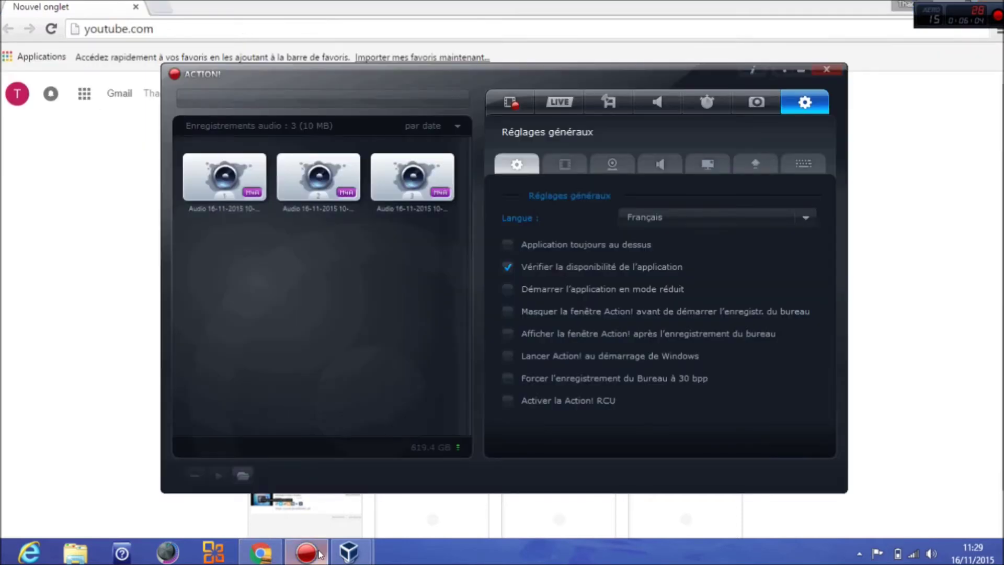
left_click(511, 104)
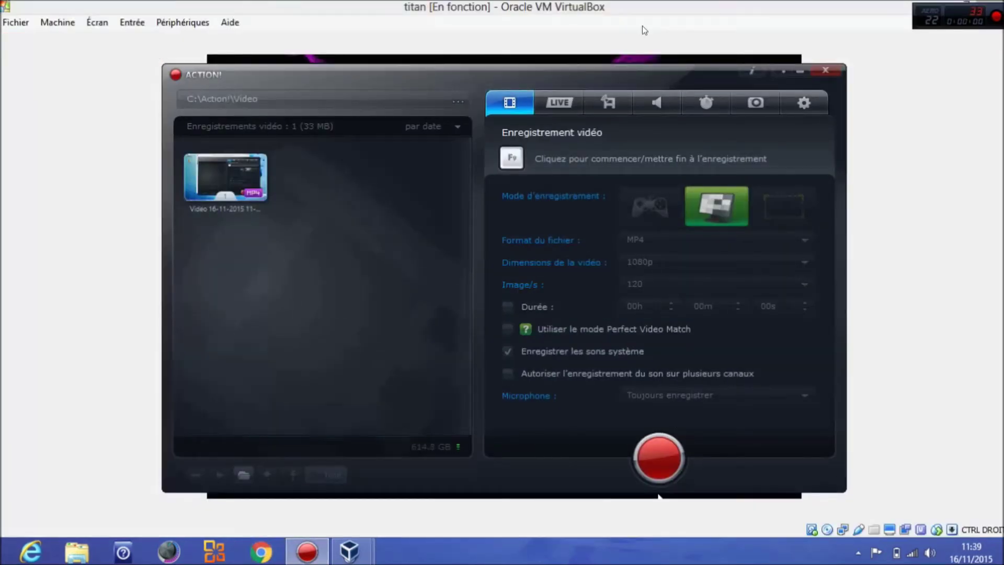
key("F9")
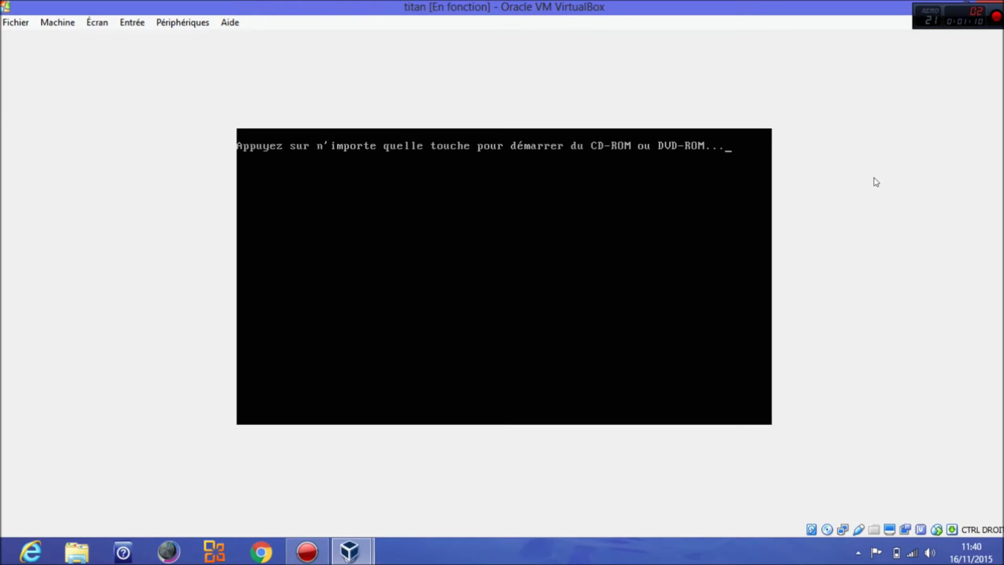
Boot the titan virtual machine from the installation disc and start the Windows 7 installation with the Français language settings.
key("Return")
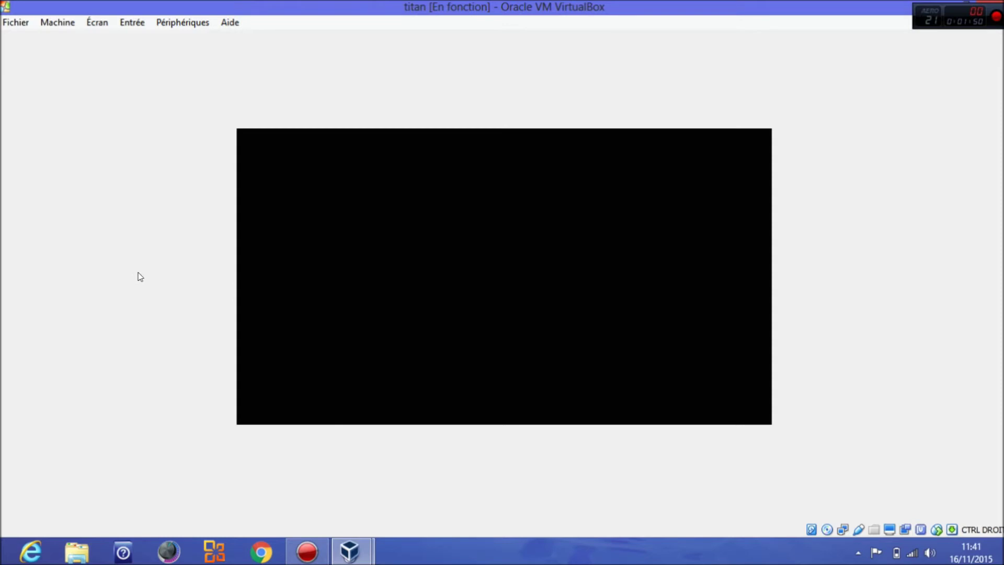
left_click(300, 559)
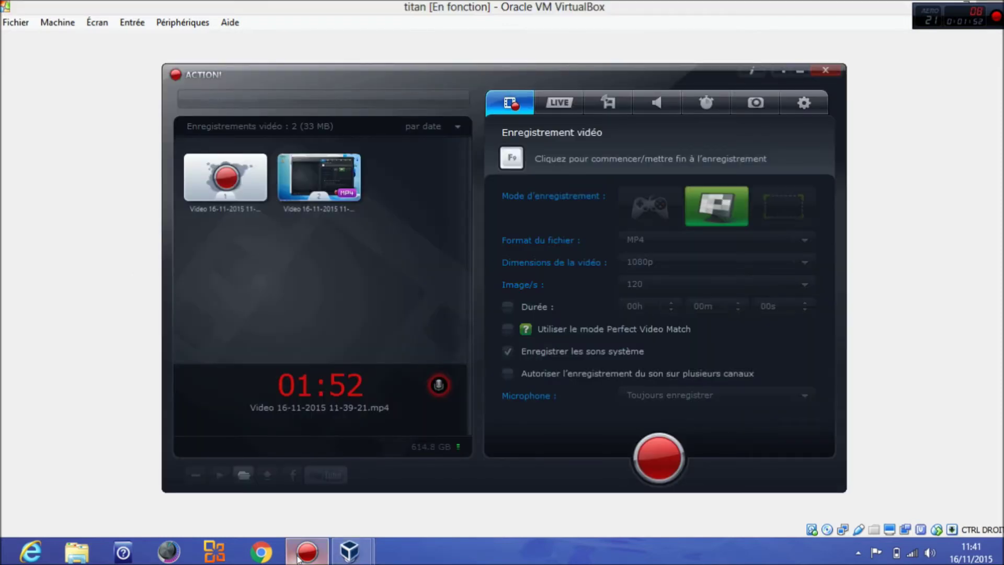
left_click(573, 4)
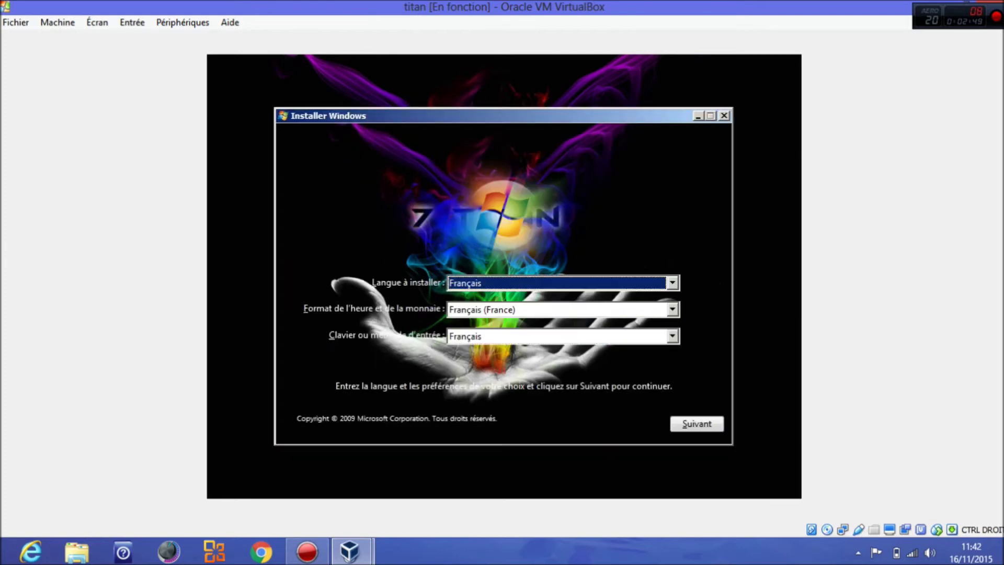
left_click(694, 423)
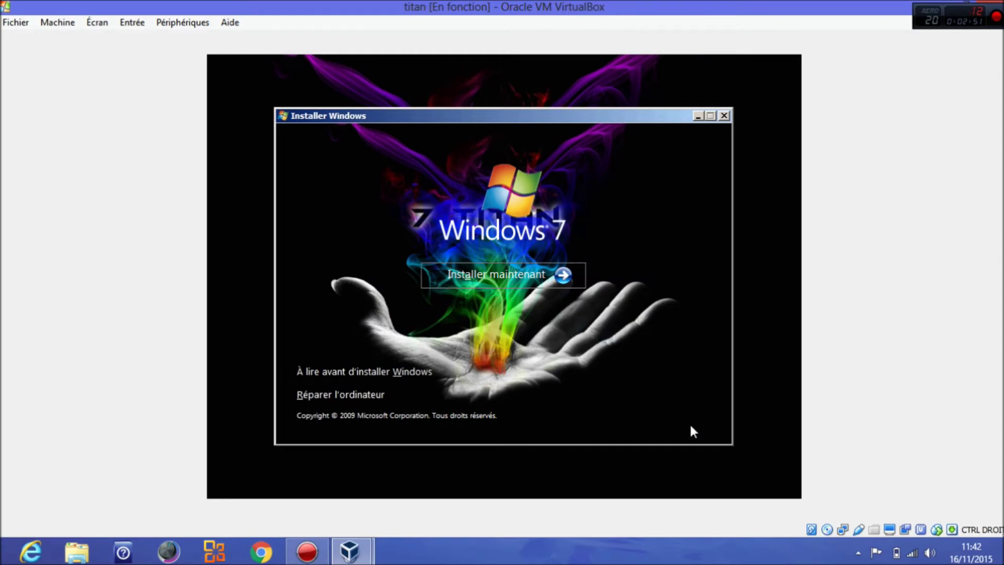
left_click(512, 273)
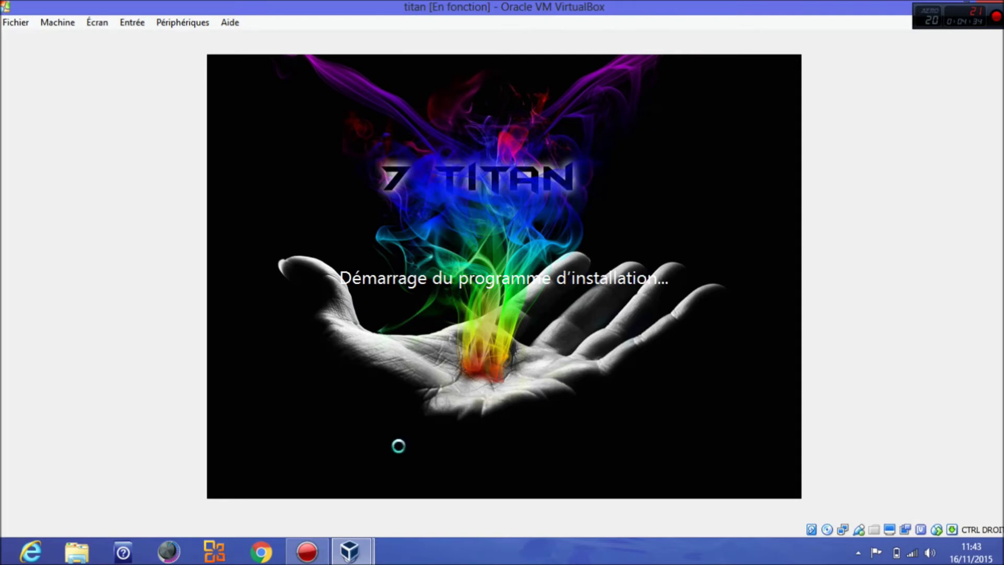
Review the titan machine's details and preview in the VirtualBox manager.
left_click(361, 550)
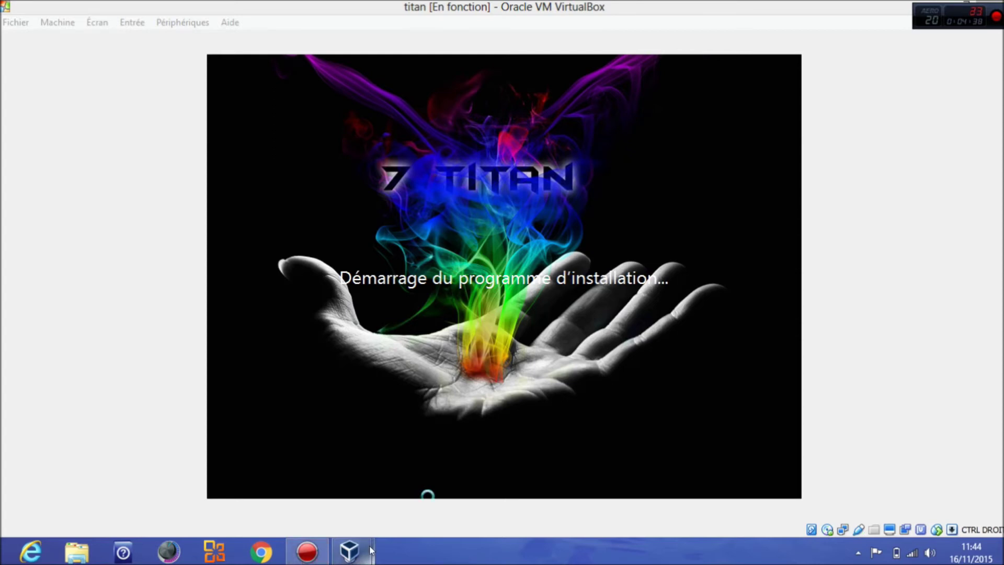
mouse_move(369, 545)
left_click(335, 500)
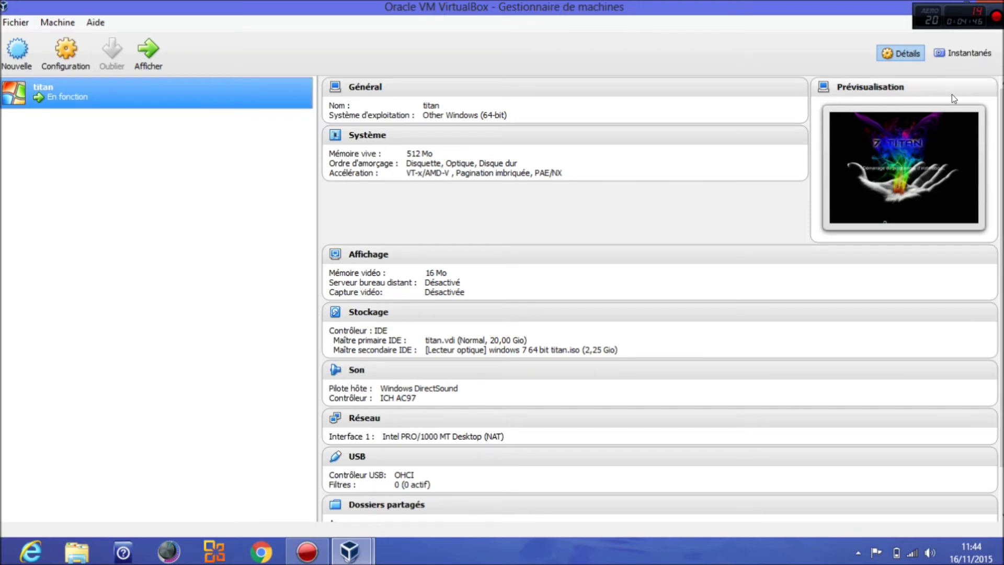
scroll(951, 94, "down", 2)
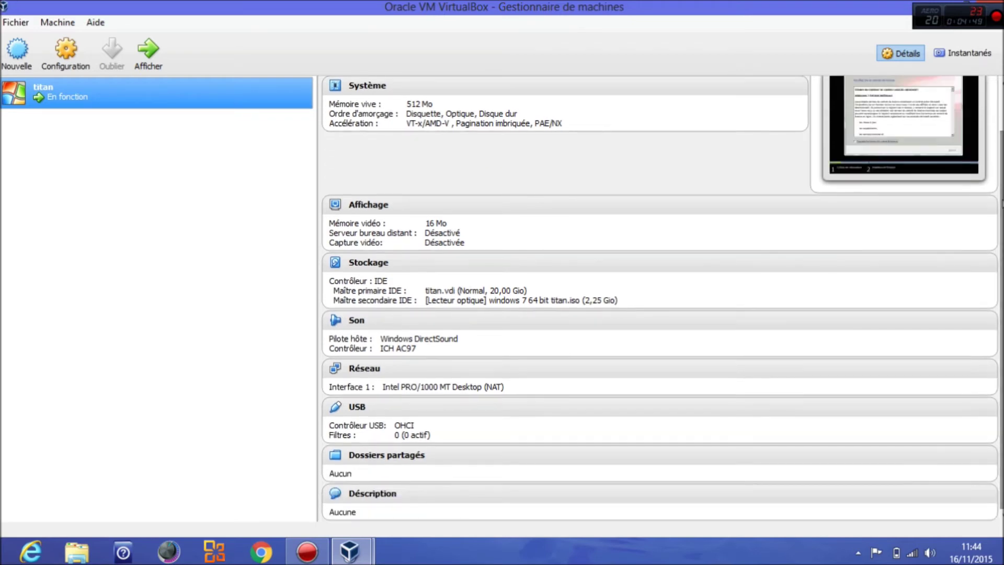
left_click_drag(1000, 241, 1000, 203)
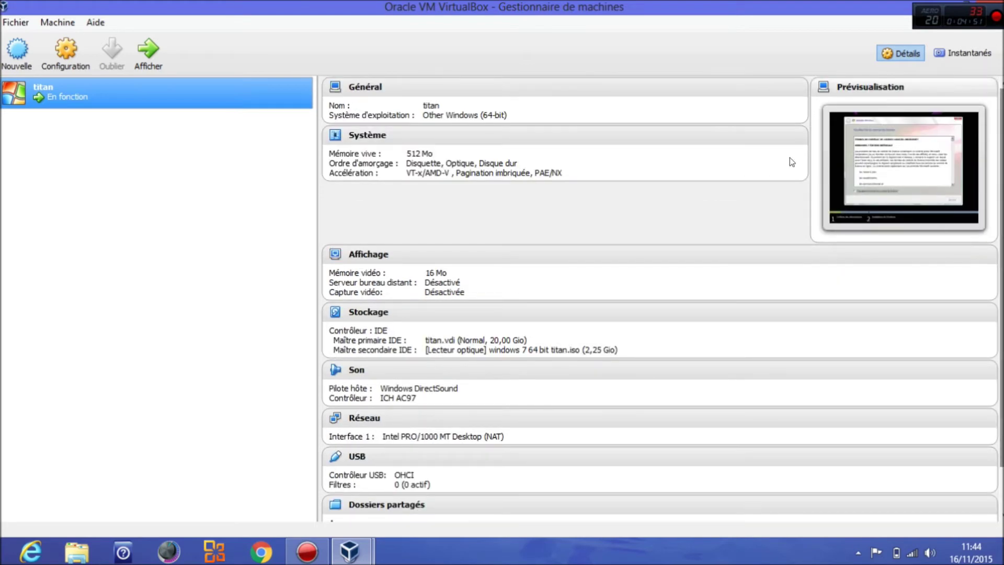
mouse_move(364, 541)
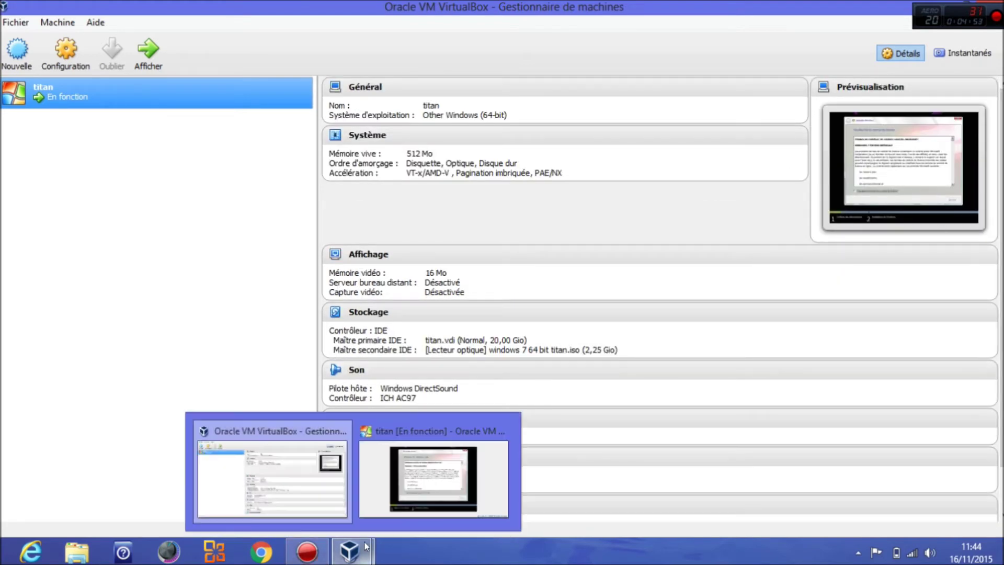
Return to the running titan virtual machine, accept the Windows 7 licence terms and continue to the installation type.
left_click(416, 488)
left_click(332, 369)
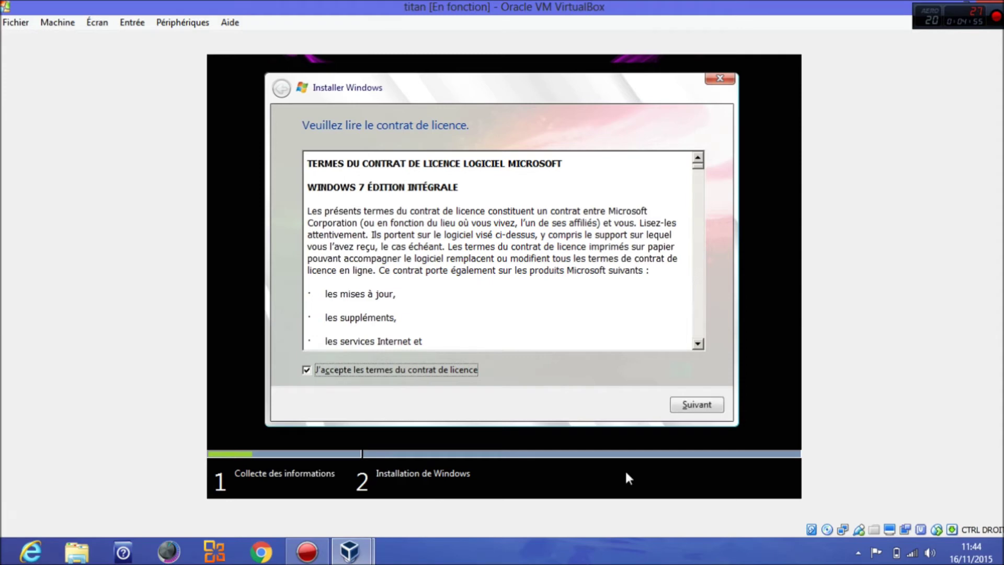
left_click(722, 411)
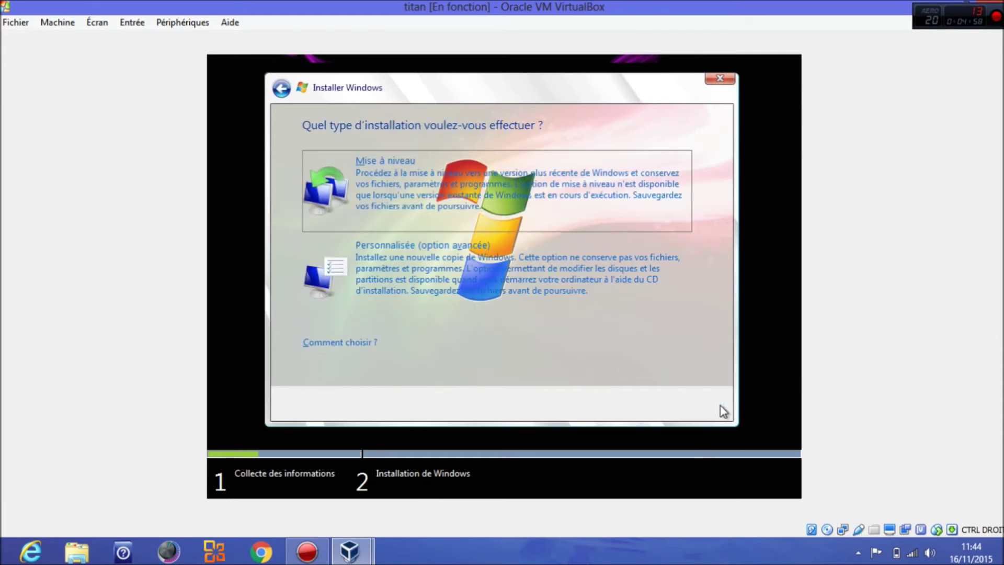
Choose the custom (Personnalisée) installation, install Windows on Disque 0 Partition 2 and accept moving the previous installation's files to Windows.old.
left_click(516, 283)
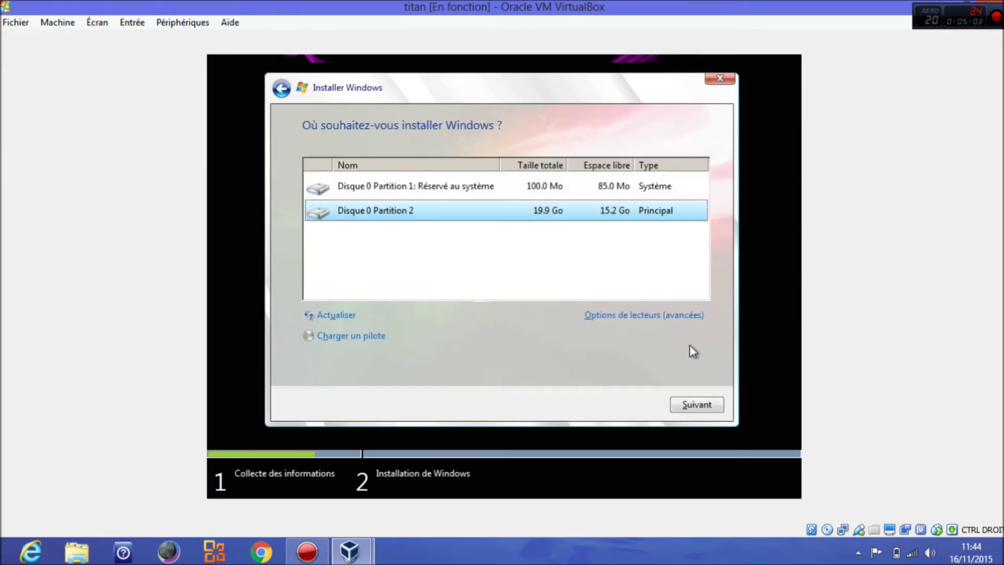
left_click(693, 404)
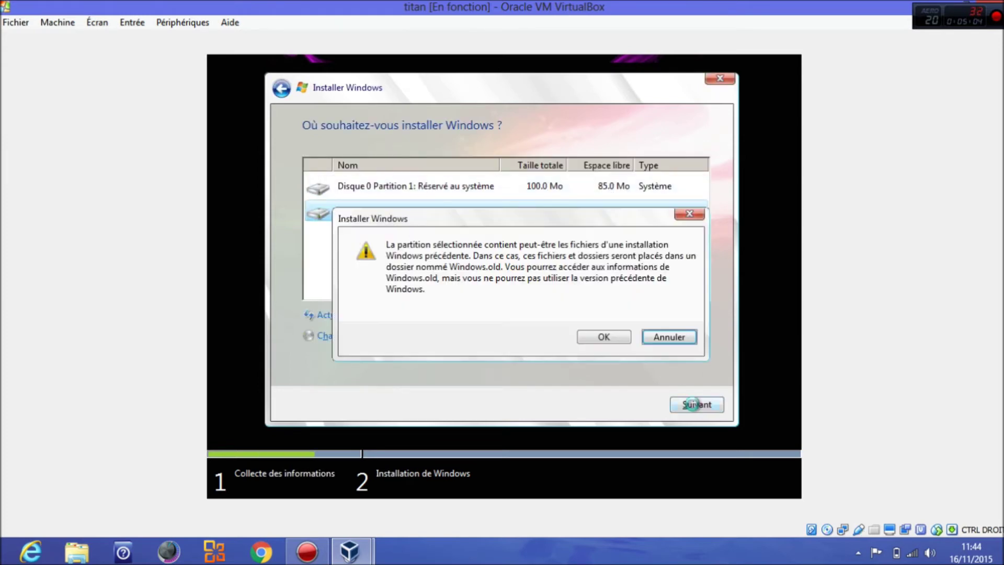
left_click(583, 336)
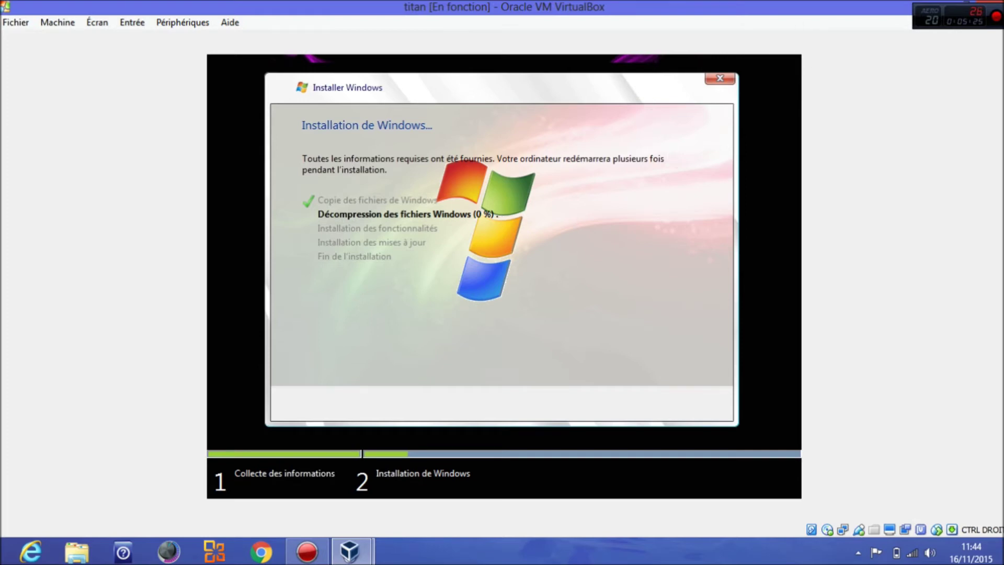
Switch to the Action! recorder and start a new desktop recording.
mouse_move(313, 549)
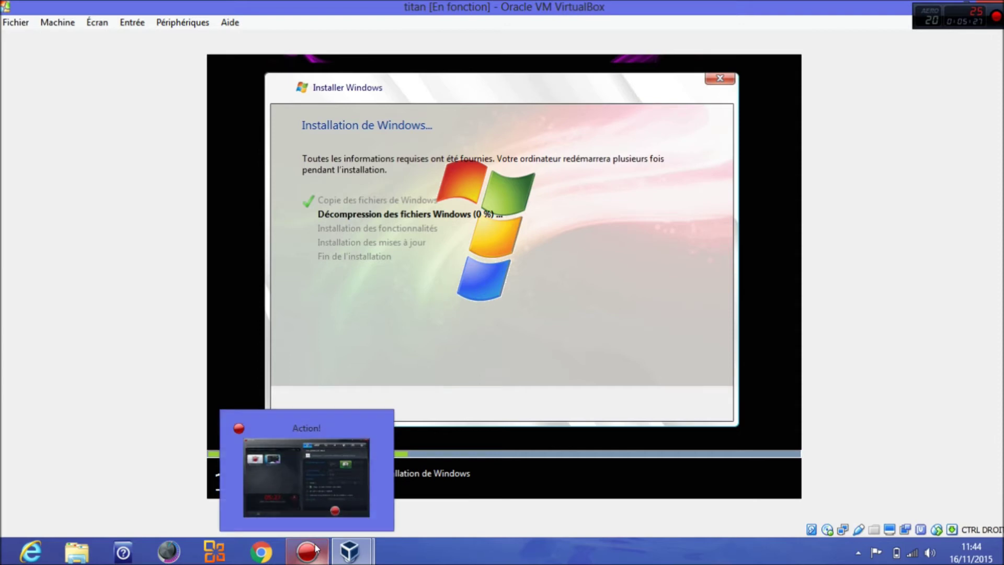
left_click(314, 546)
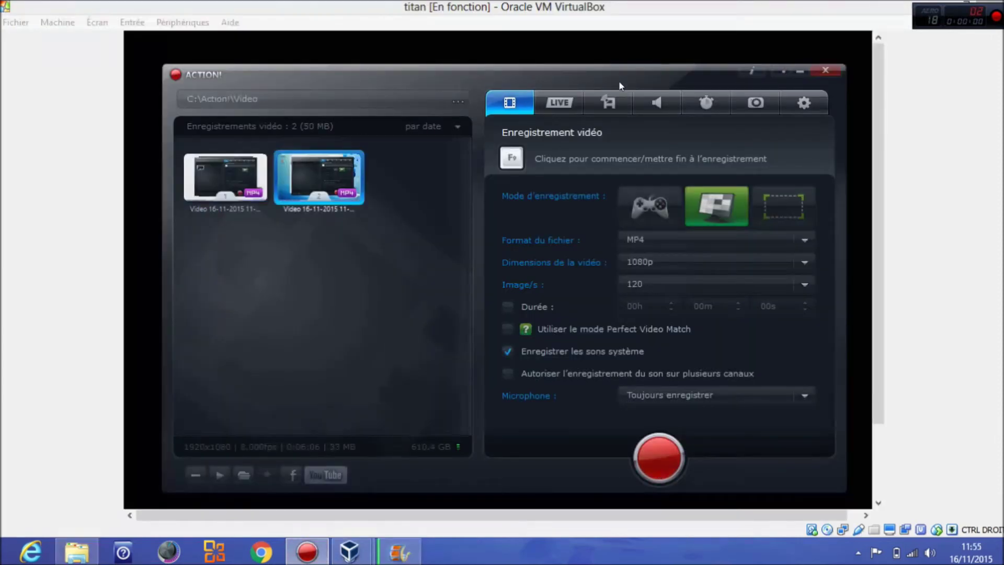
key("F9")
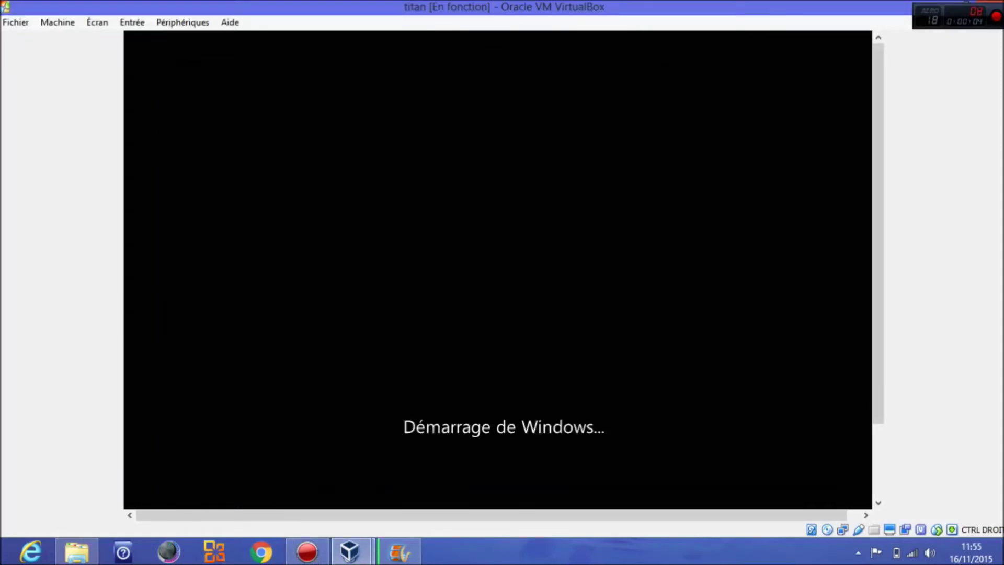
Follow the progress of the Windows 7 Titan installation in the running titan virtual machine.
left_click_drag(877, 309, 874, 373)
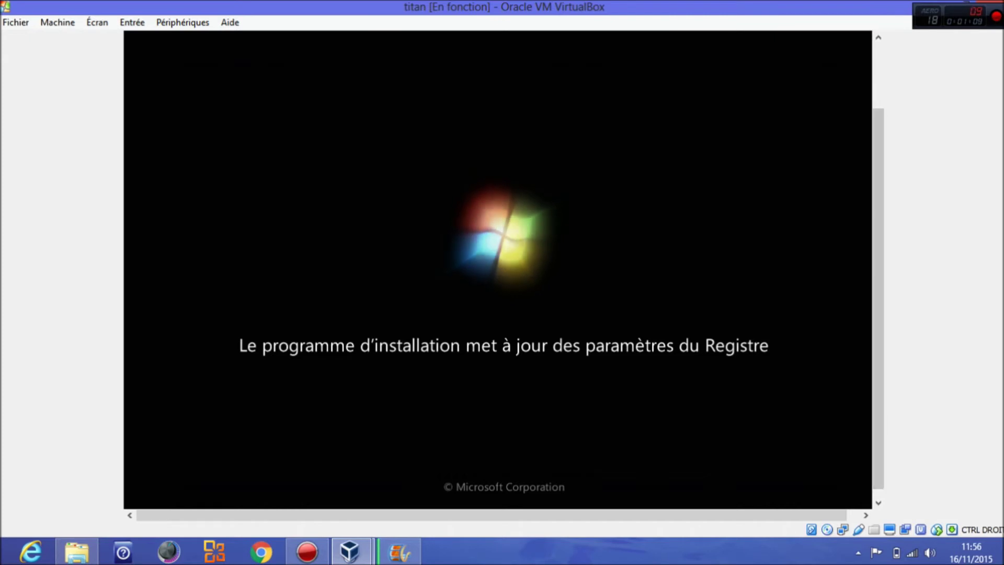
mouse_move(878, 319)
left_mouse_down()
mouse_move(878, 279)
mouse_move(879, 318)
left_mouse_up()
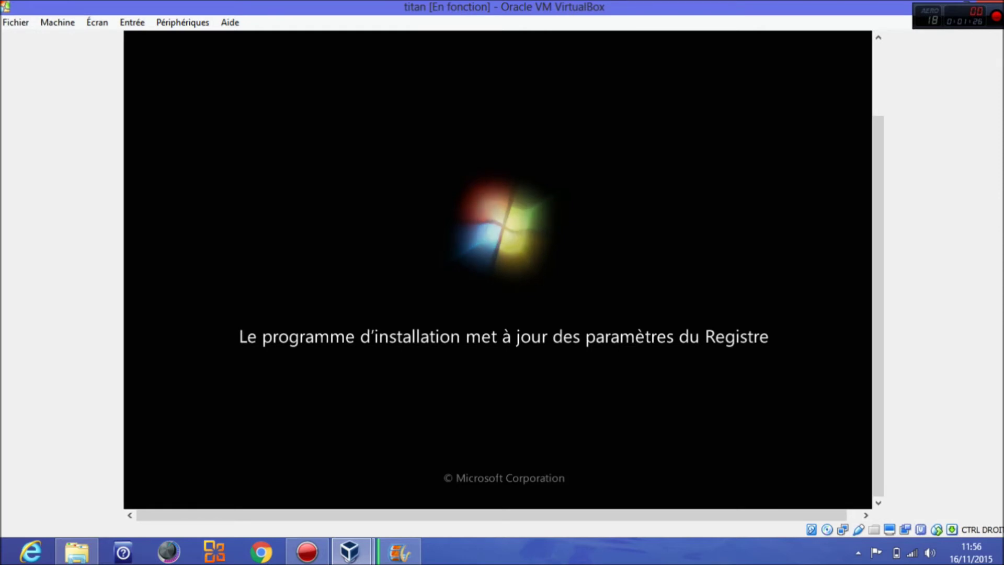
left_click(78, 551)
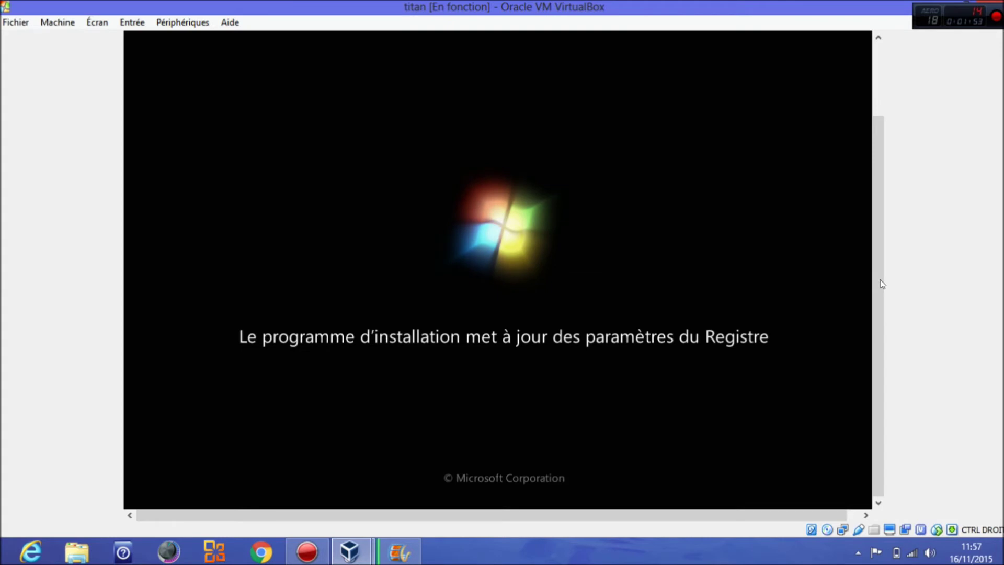
scroll(878, 230, "up", 3)
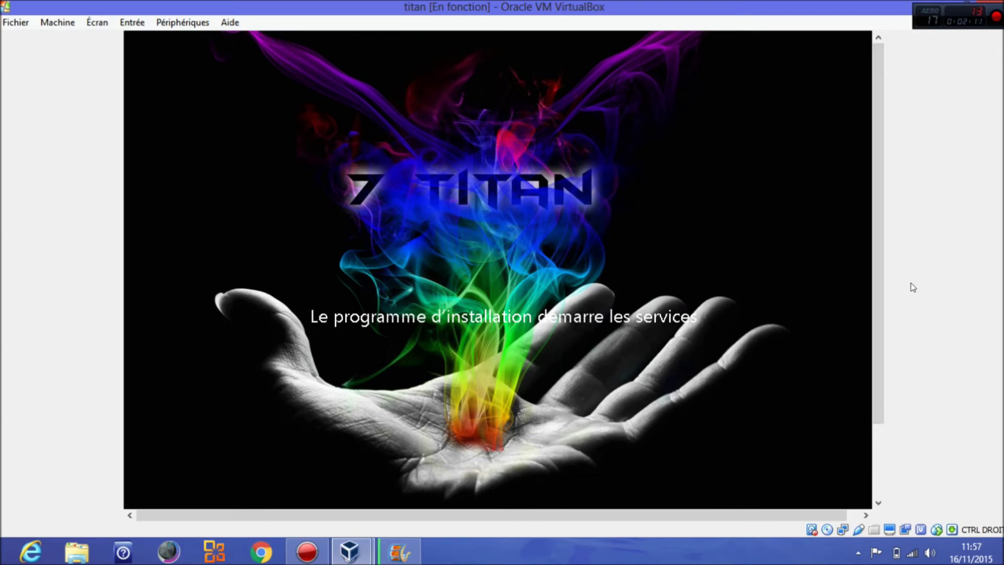
left_click_drag(879, 343, 875, 383)
scroll(876, 383, "up", 2)
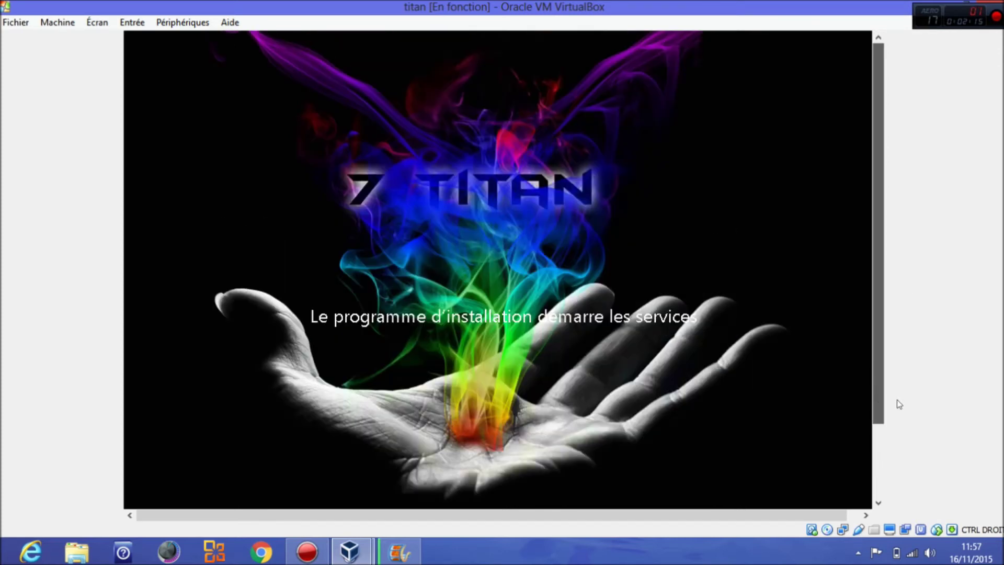
scroll(899, 404, "down", 2)
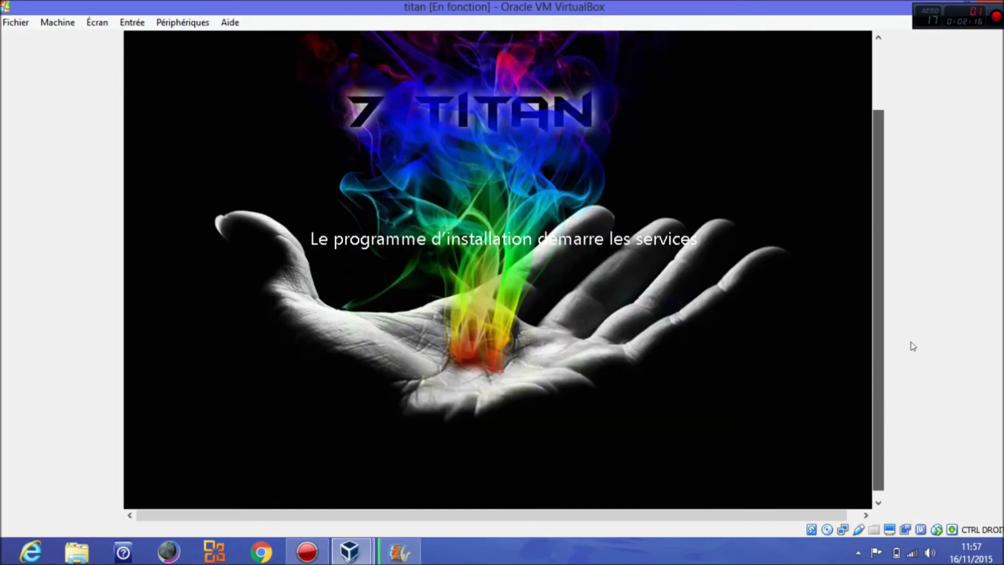
scroll(913, 346, "down", 1)
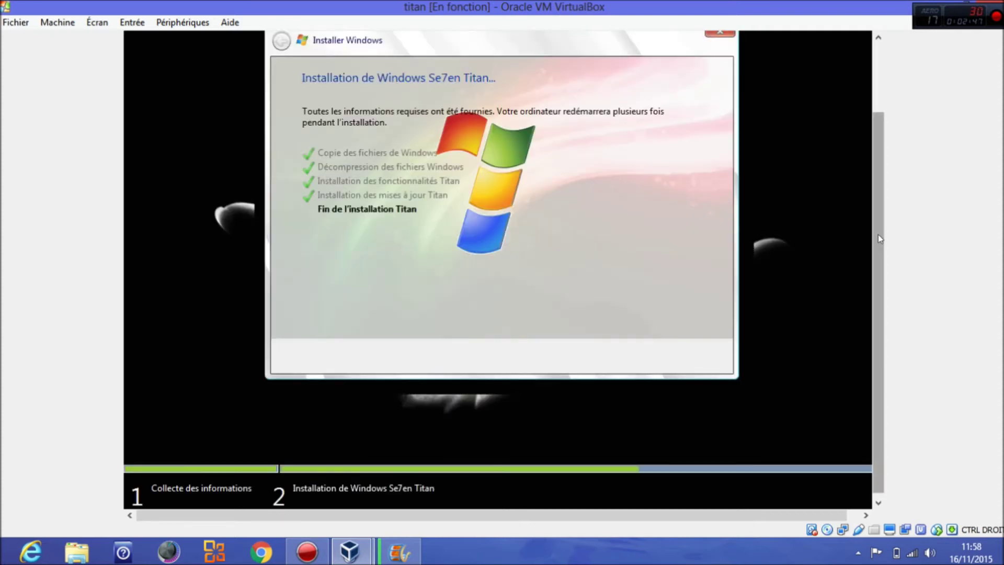
left_click_drag(878, 233, 880, 215)
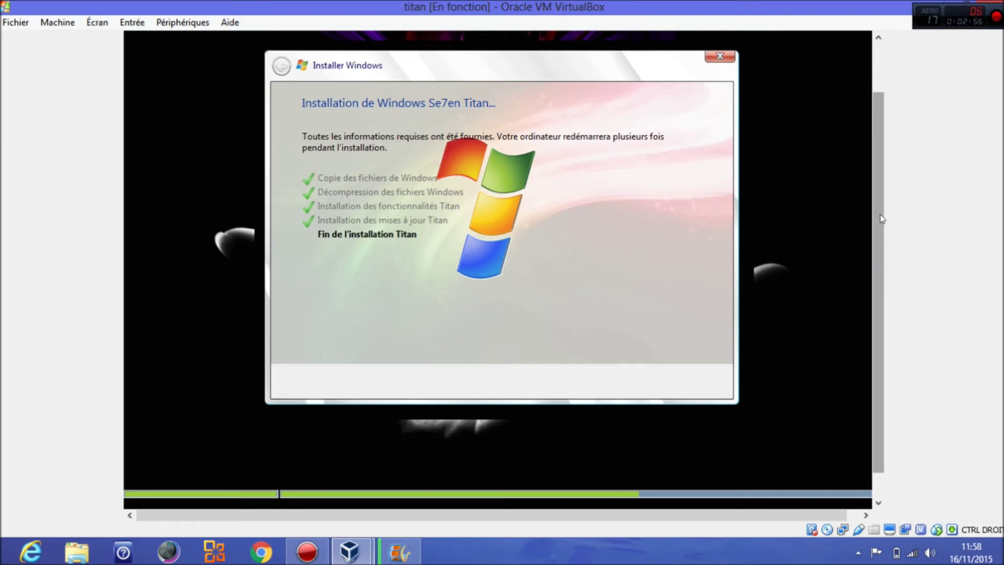
left_click_drag(882, 219, 879, 268)
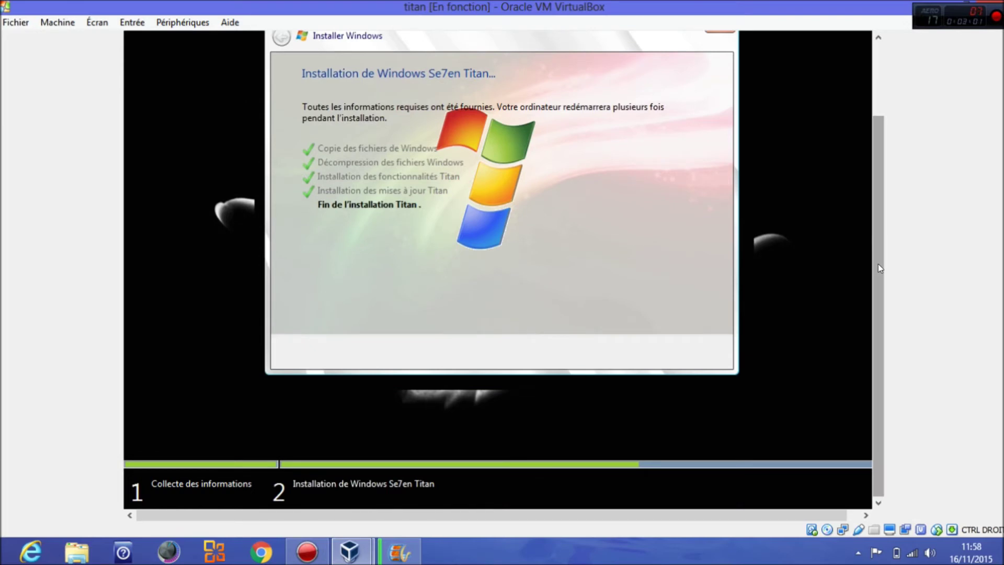
left_click_drag(878, 264, 877, 233)
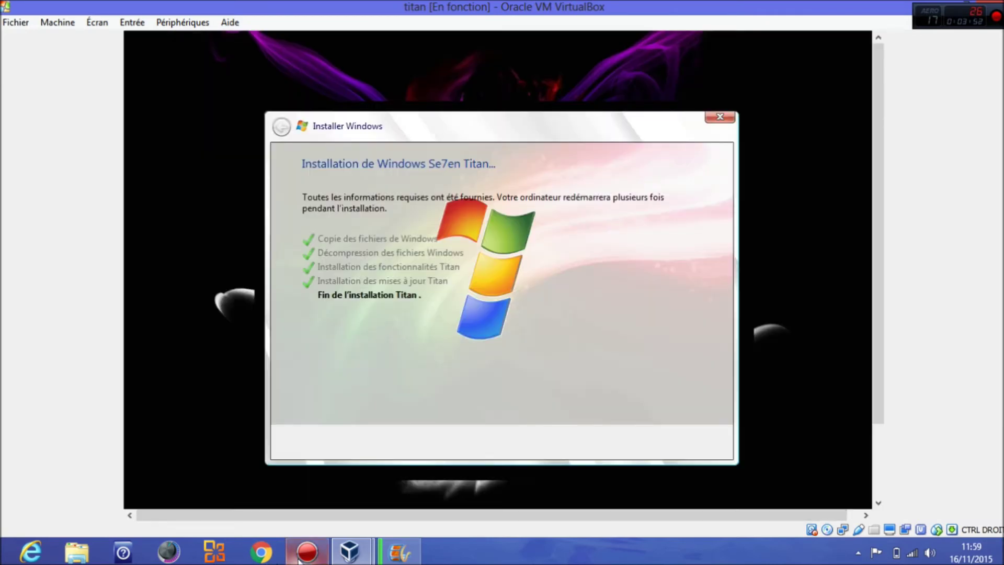
Check the ongoing recording in the Action! recorder and return to the titan machine's installation progress.
left_click(303, 555)
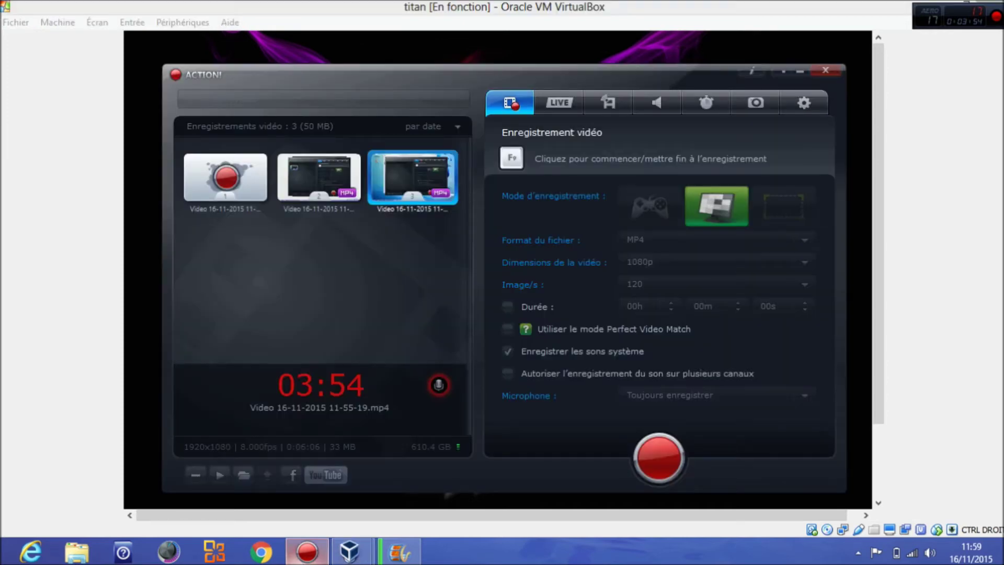
left_click(403, 4)
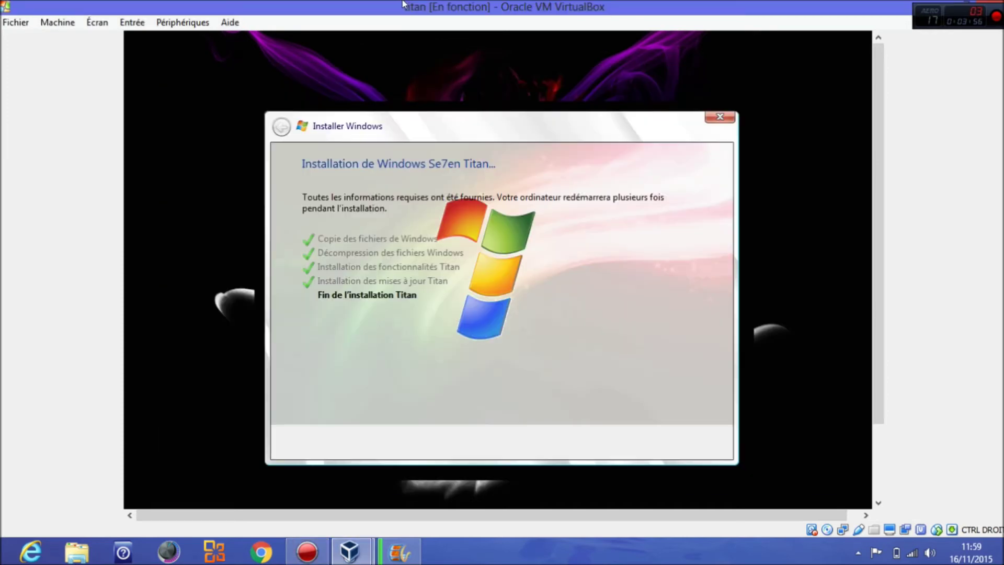
scroll(879, 166, "down", 1)
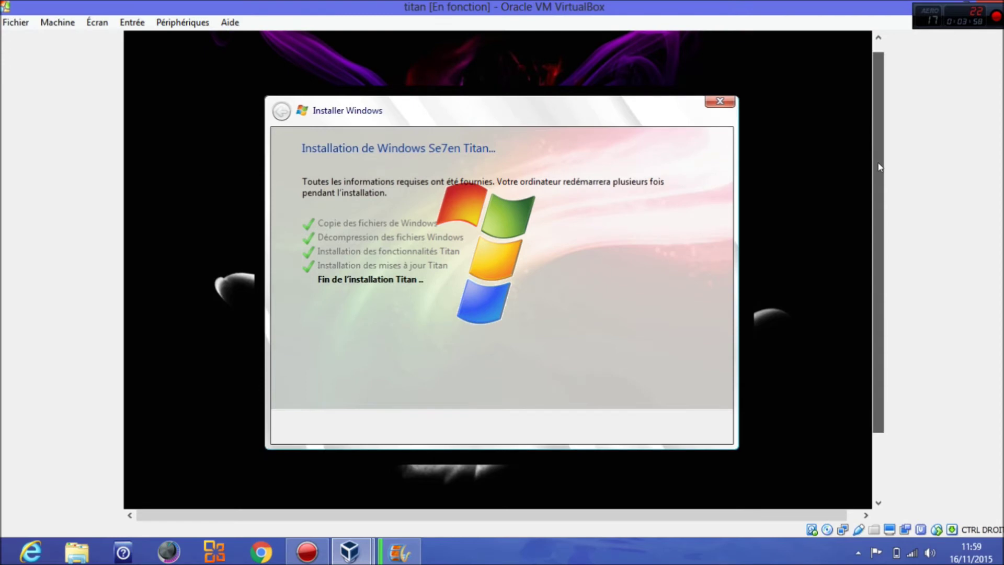
scroll(880, 166, "down", 2)
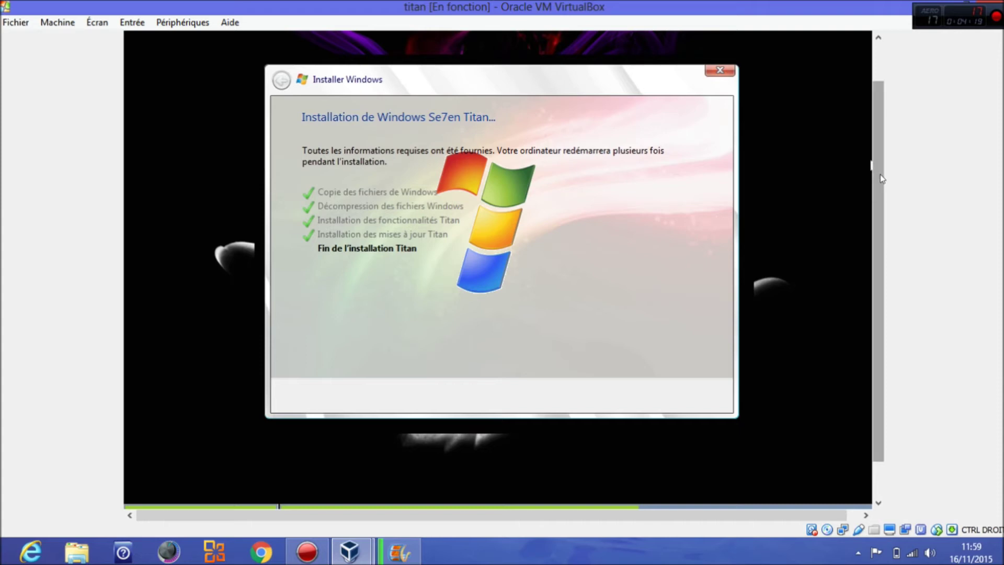
right_click(879, 139)
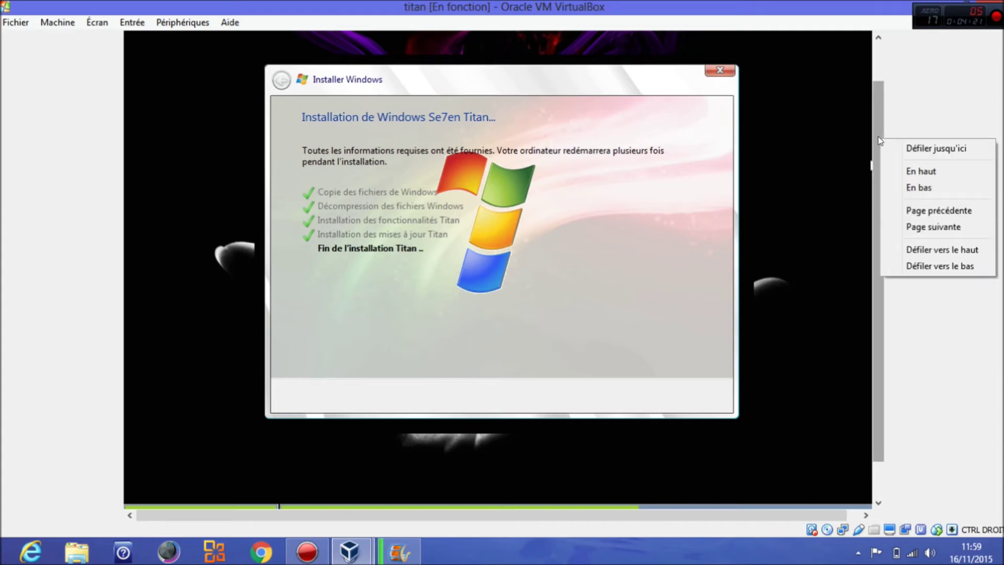
left_click(877, 136)
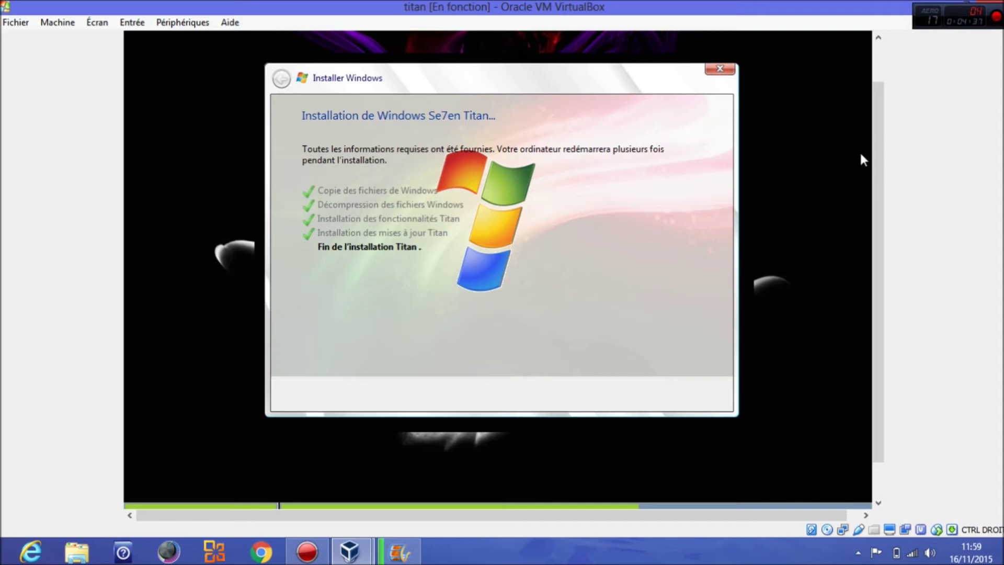
scroll(878, 93, "up", 1)
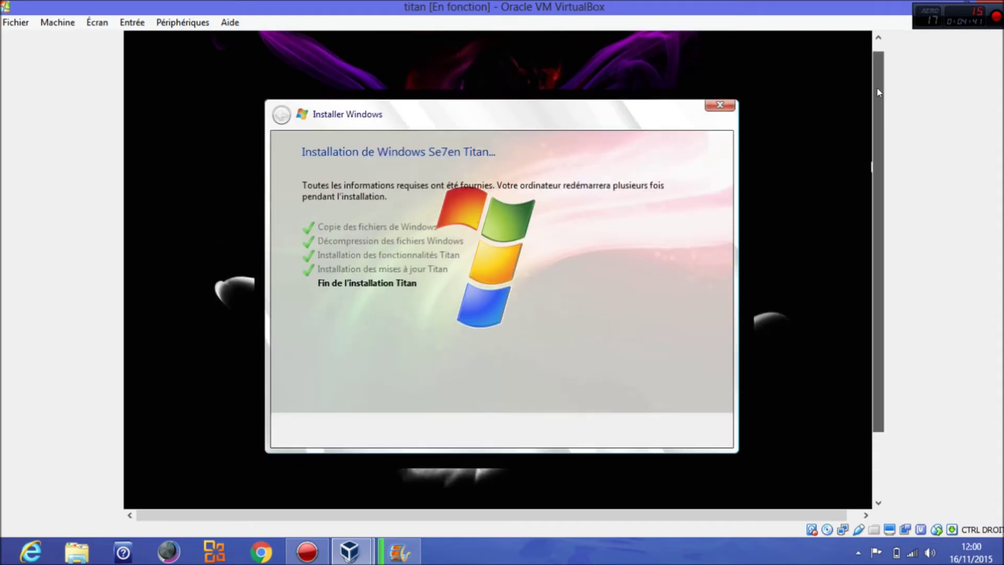
left_click_drag(879, 93, 880, 82)
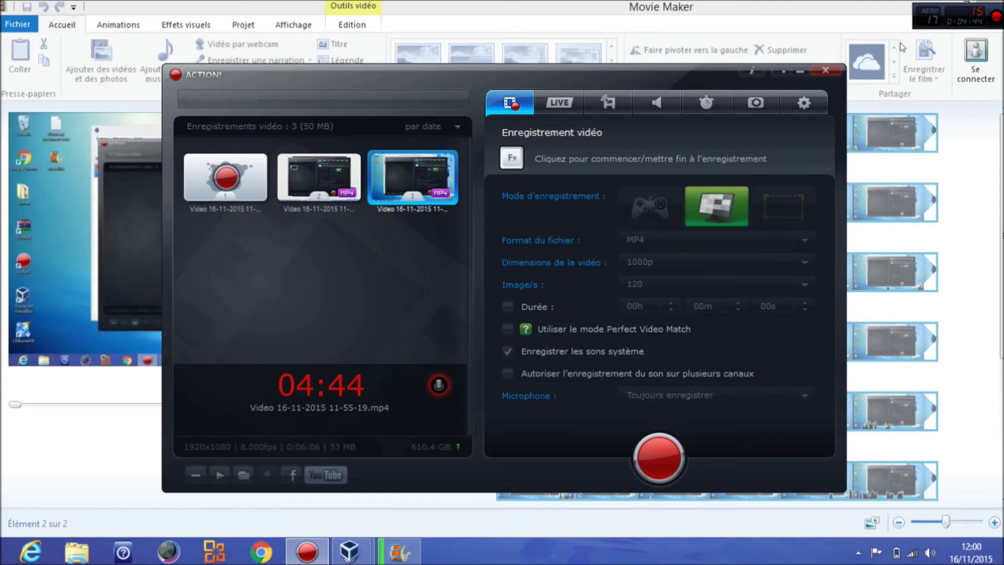
Switch to the VirtualBox manager and review the titan machine's snapshots (Instantanés) and details.
left_click(349, 553)
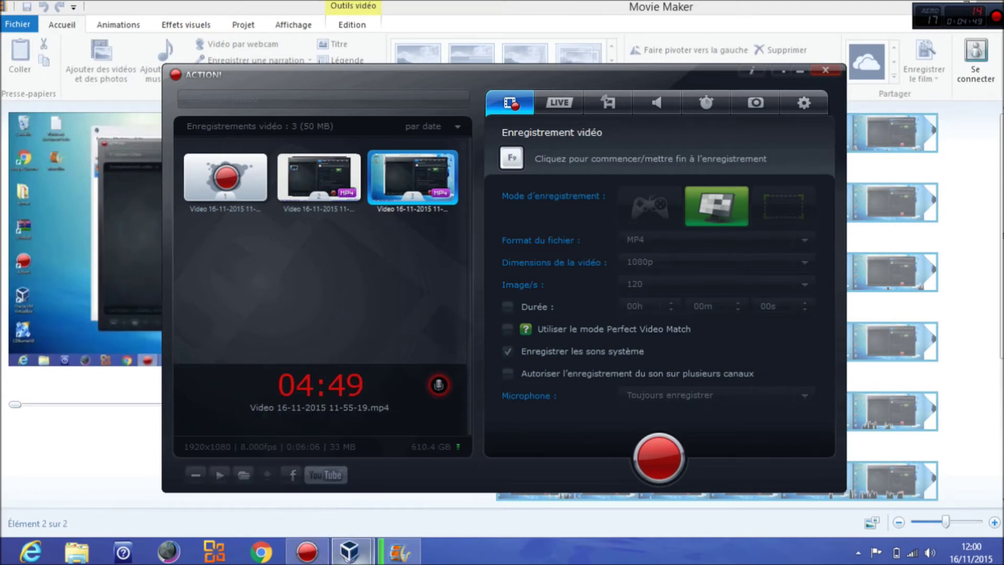
mouse_move(349, 552)
left_click(270, 467)
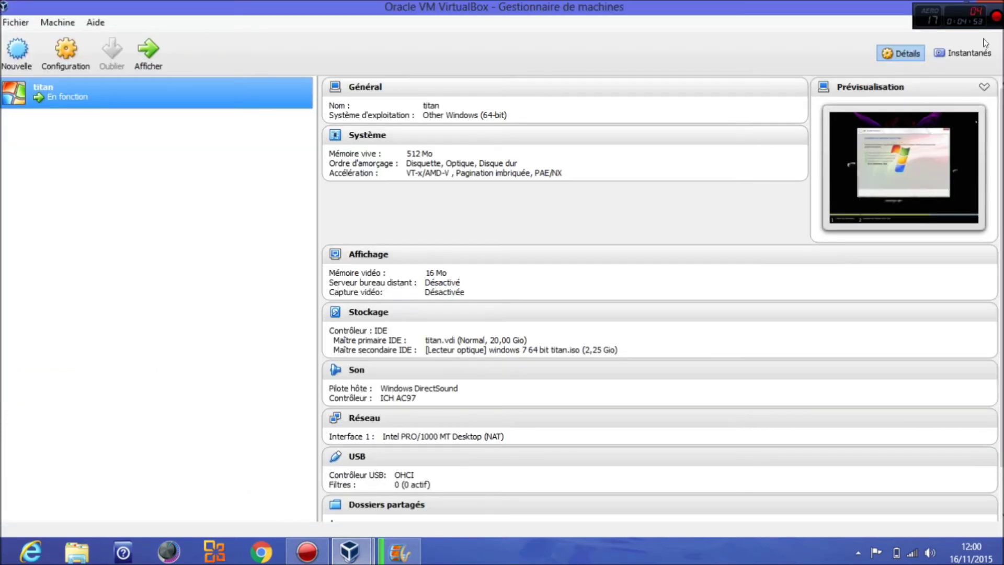
left_click(963, 53)
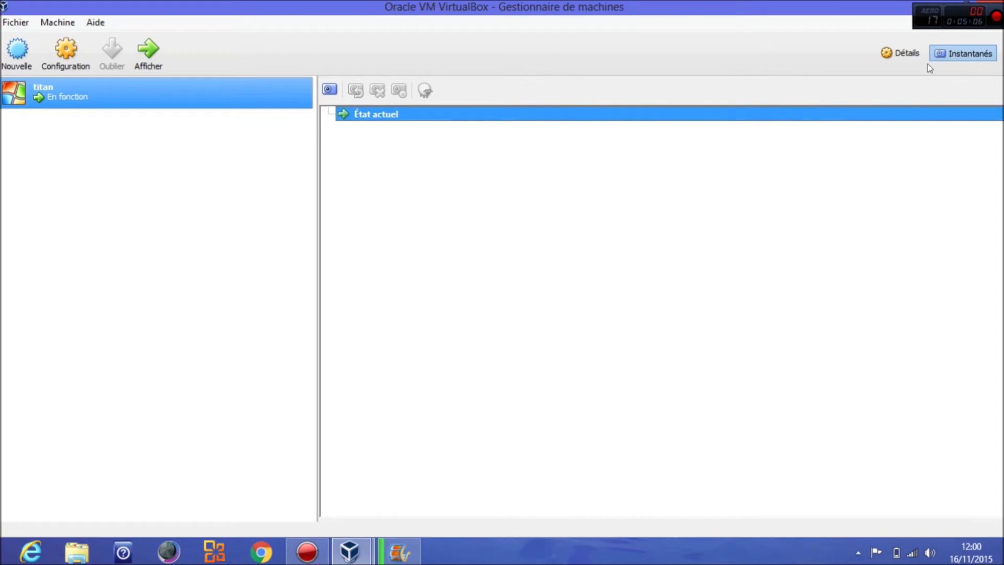
left_click(912, 55)
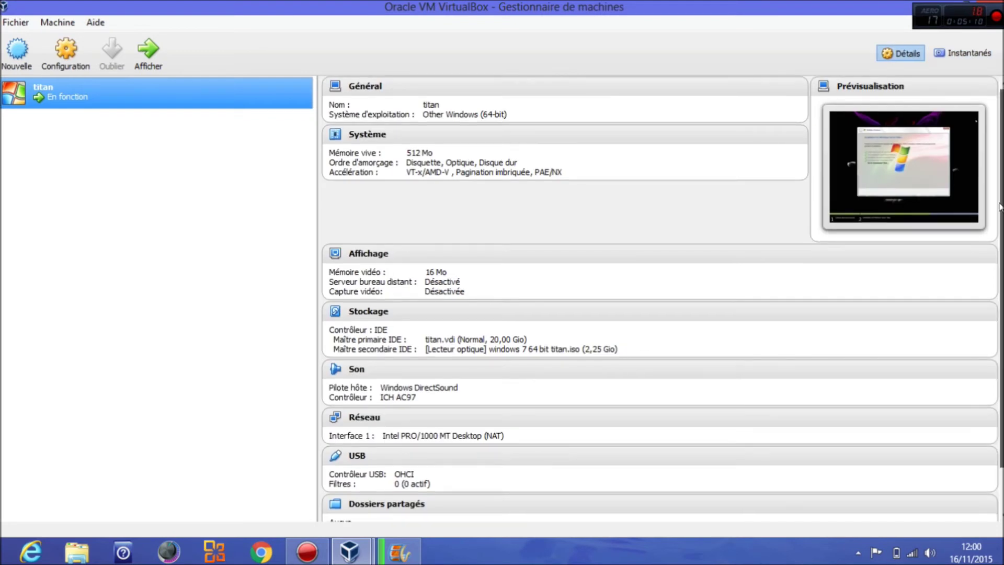
scroll(999, 207, "down", 2)
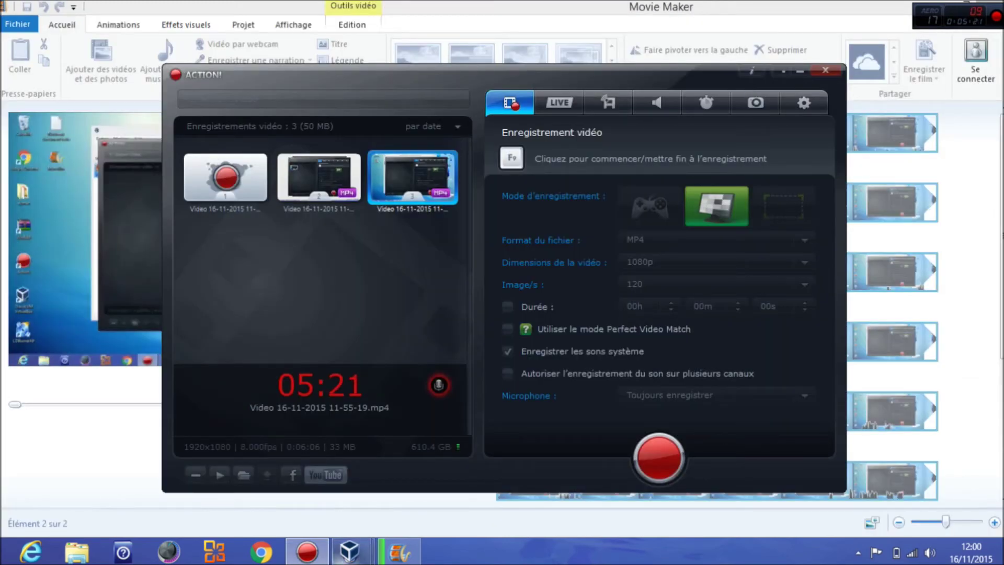
Return to the running titan virtual machine and examine the final installation phase.
left_click(349, 552)
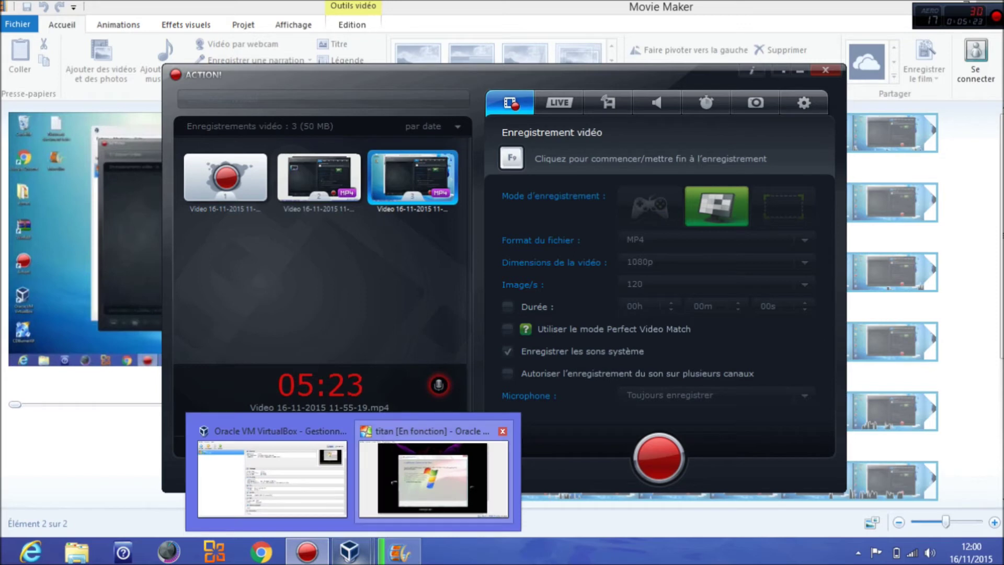
left_click(393, 502)
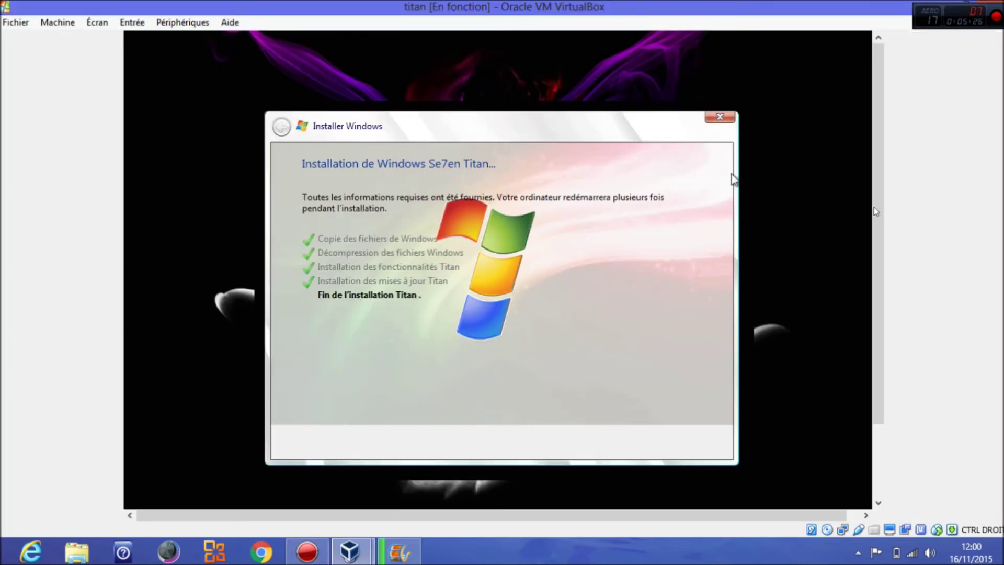
scroll(874, 225, "down", 1)
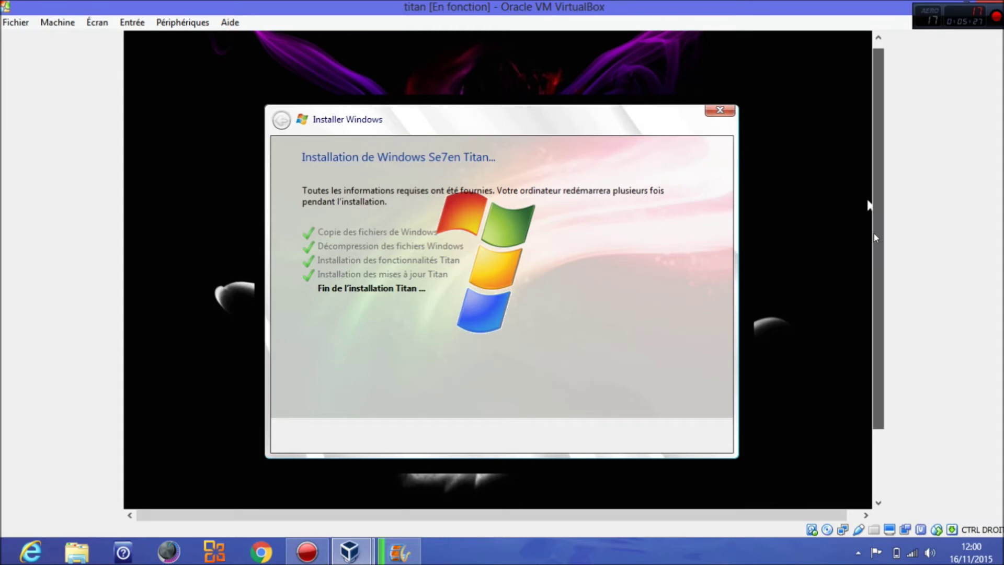
scroll(874, 233, "down", 4)
scroll(874, 236, "down", 2)
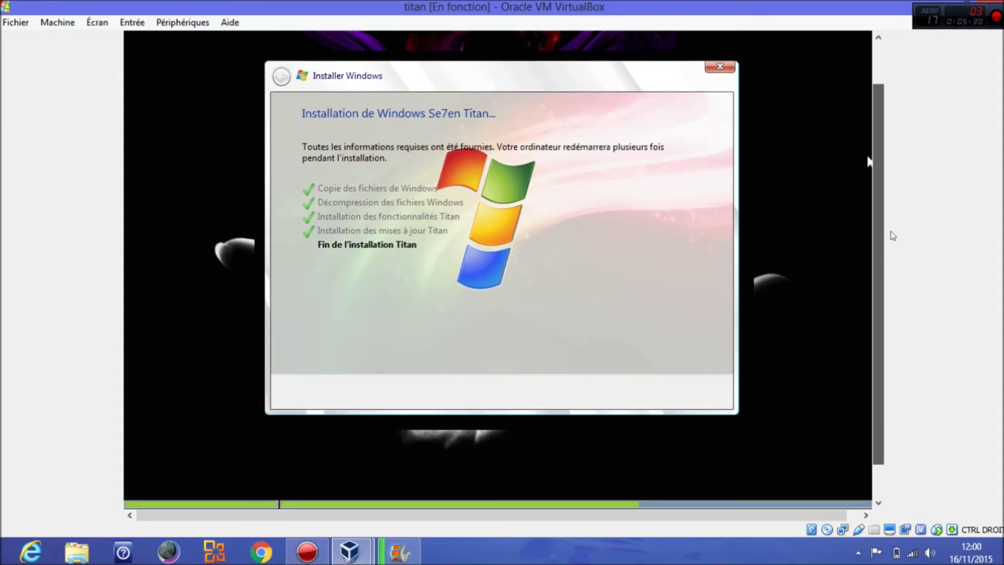
scroll(893, 236, "up", 7)
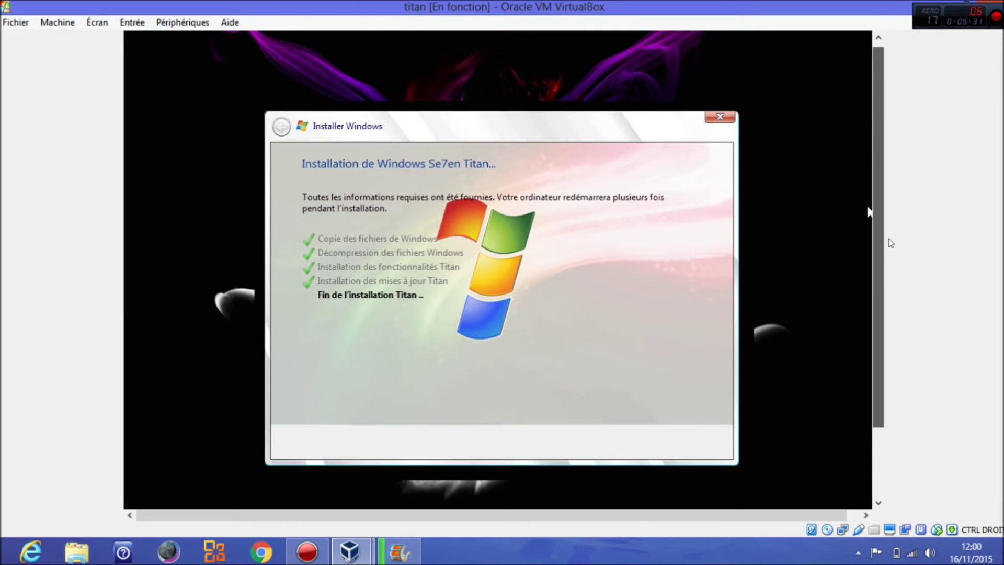
scroll(890, 243, "down", 5)
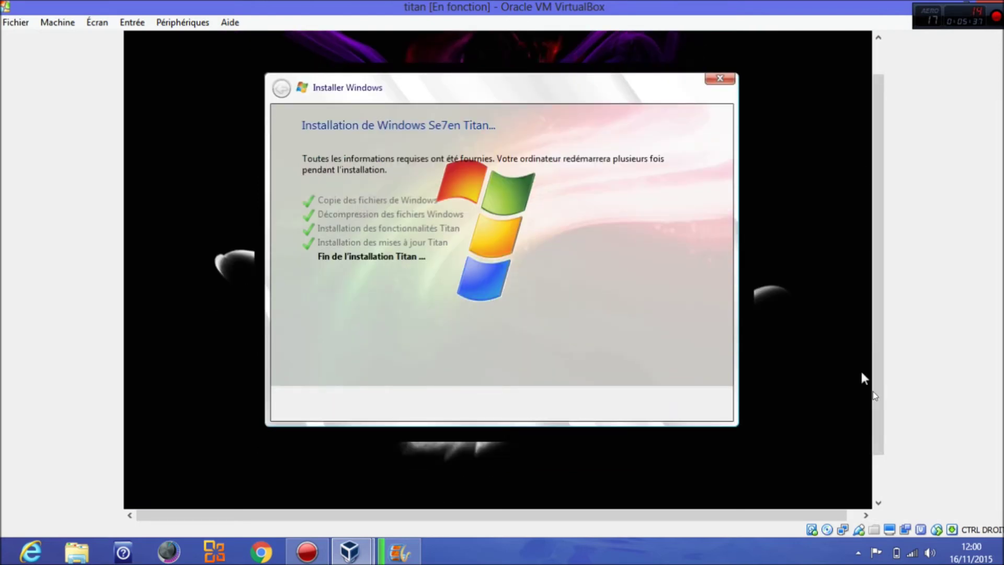
scroll(875, 384, "up", 1)
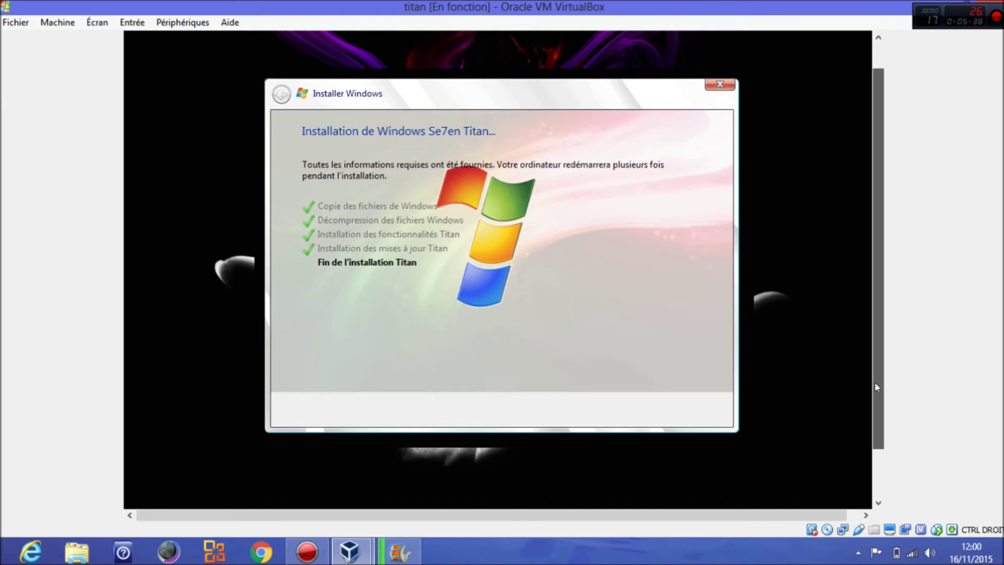
scroll(875, 384, "up", 1)
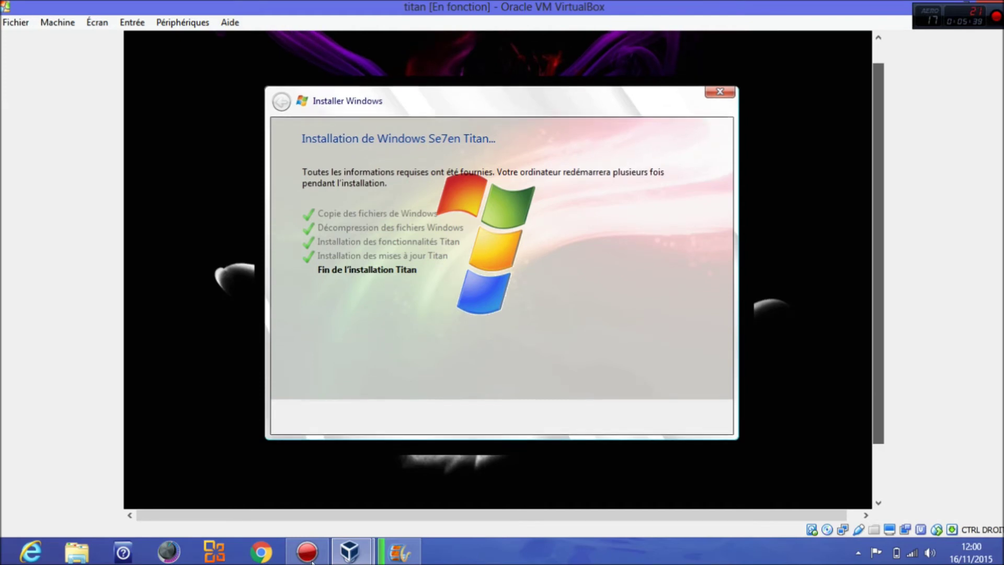
scroll(645, 281, "down", 2)
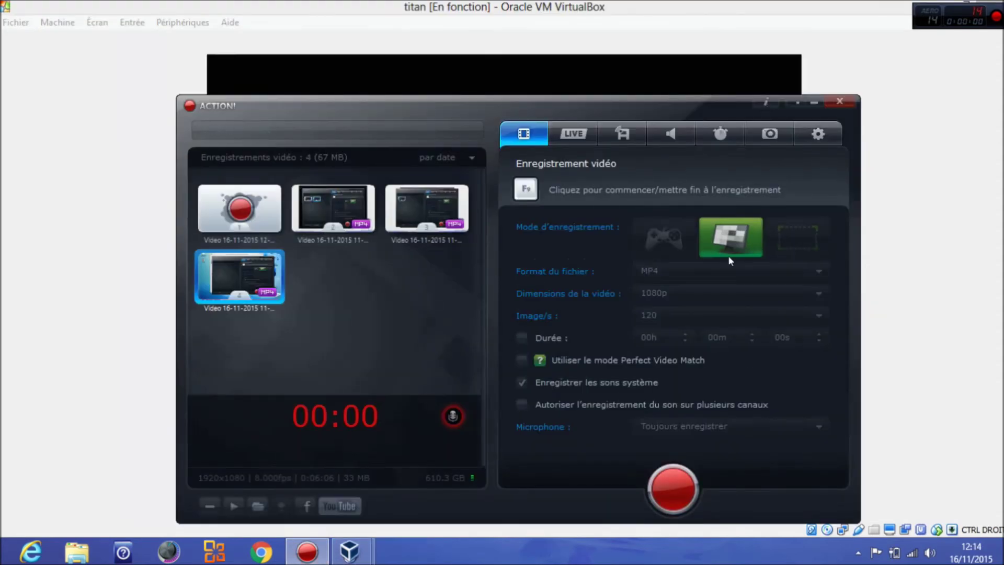
Minimize the Action! recorder, enter the account's user name in the titan machine's Windows setup, and continue with the suggested computer name.
left_click(812, 104)
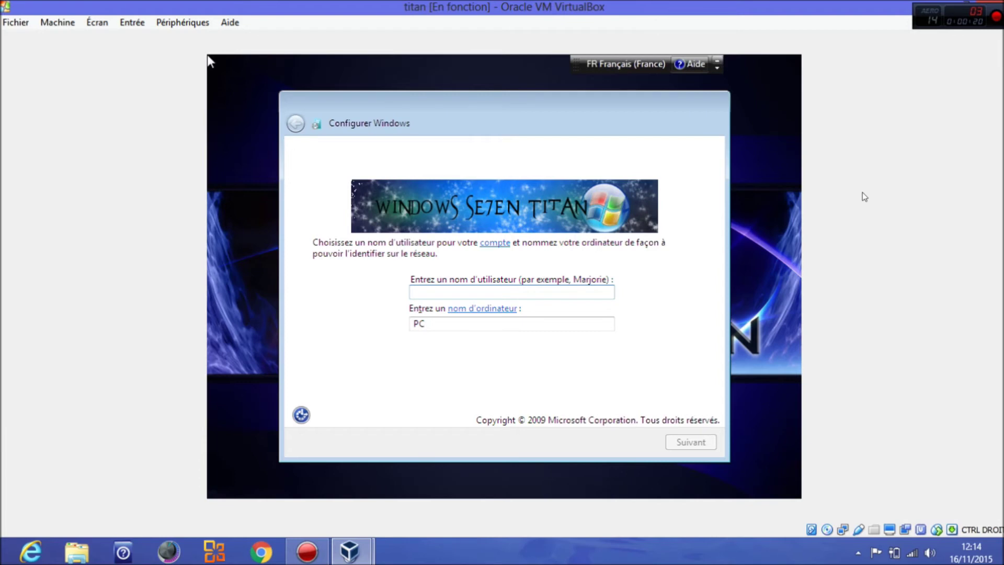
type("thadio")
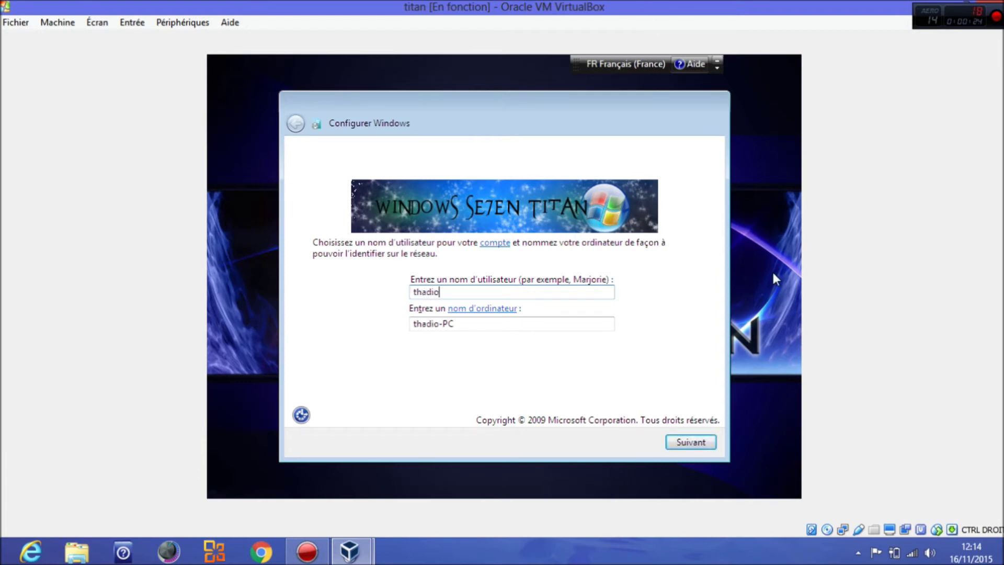
type("s")
left_click(689, 443)
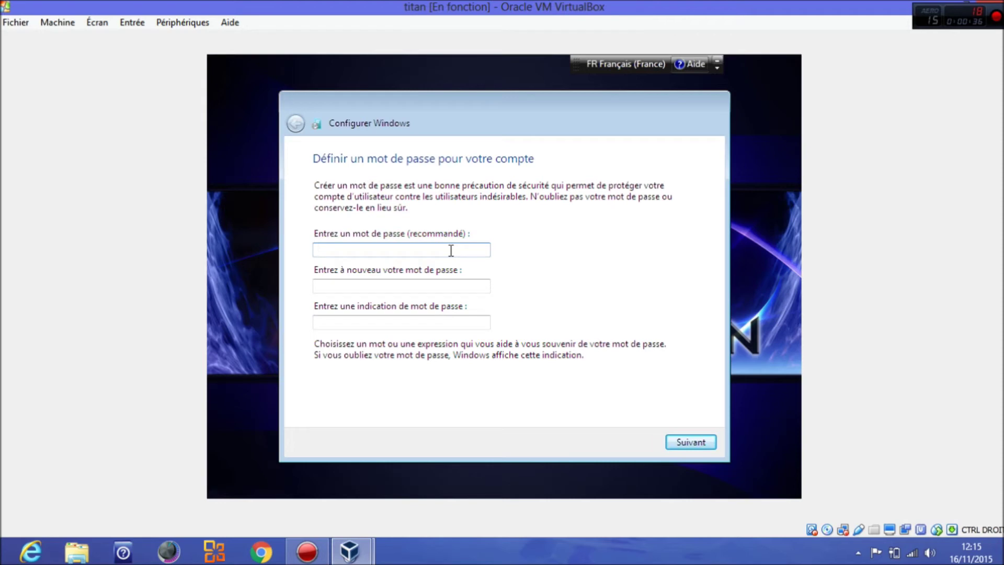
Enter and confirm the account password, set the password hint to "aaaaaaaaaaa", and continue the setup.
type("•••••••")
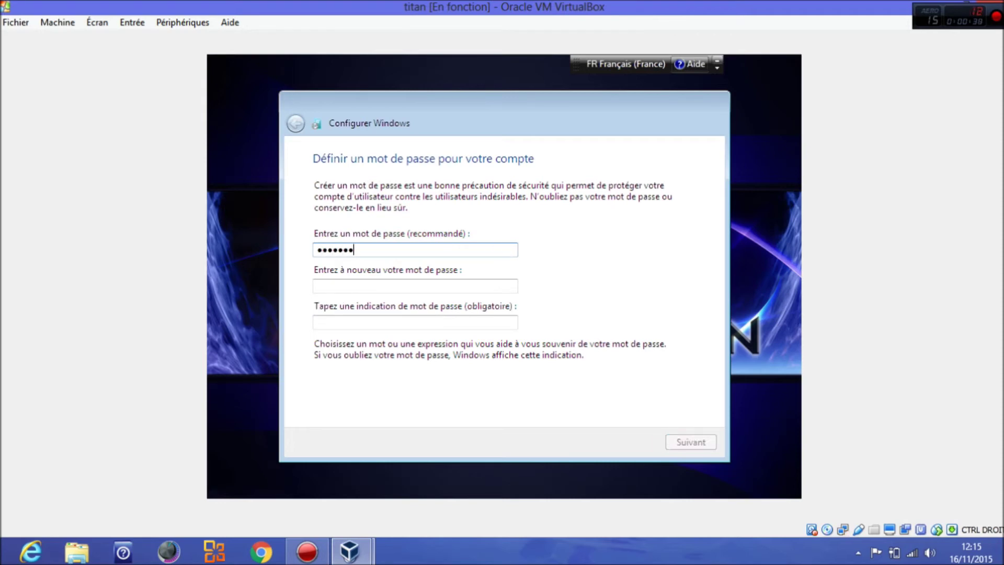
key("Tab")
type("••••")
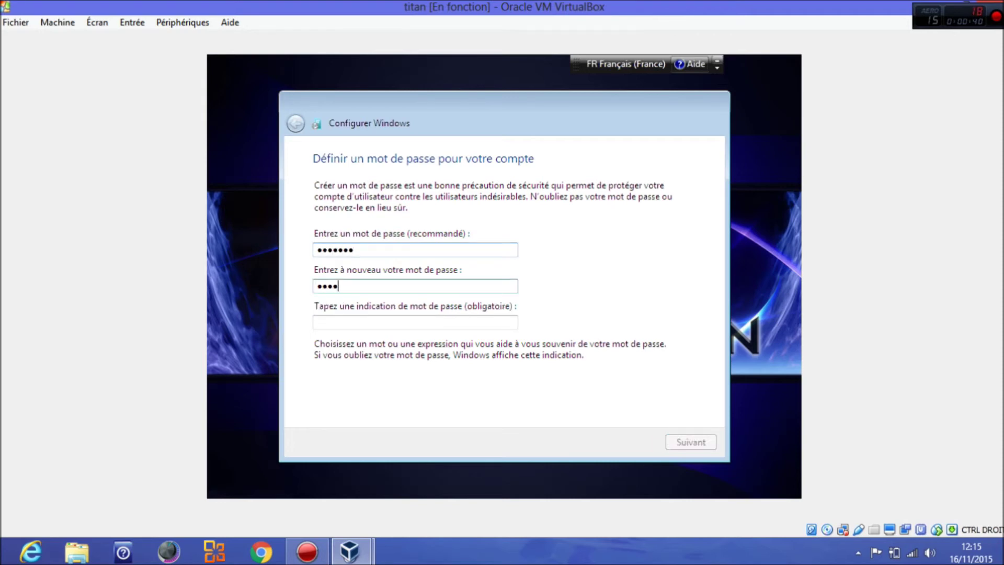
type("•••")
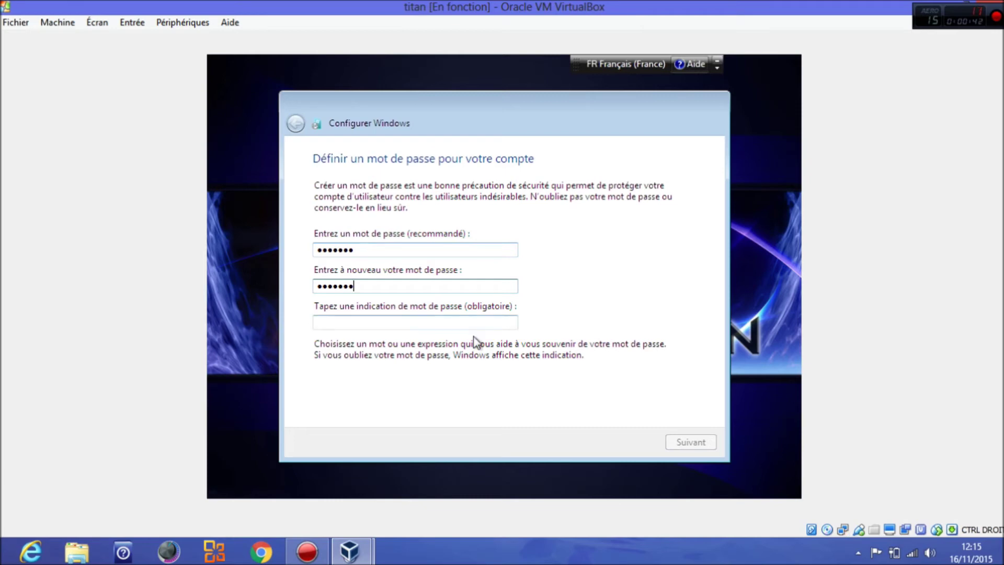
left_click(468, 324)
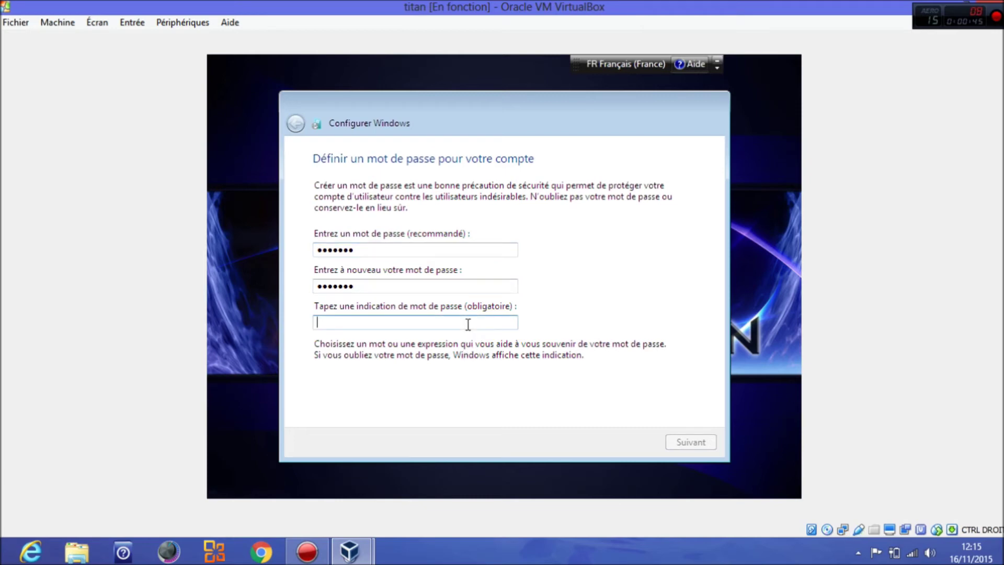
type("aaaaaaaaaaa")
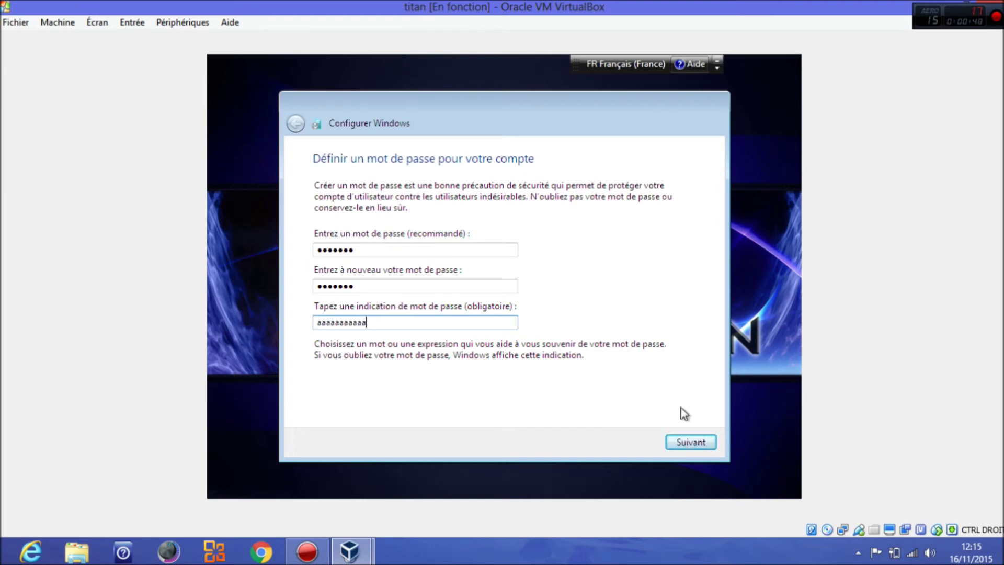
left_click(692, 443)
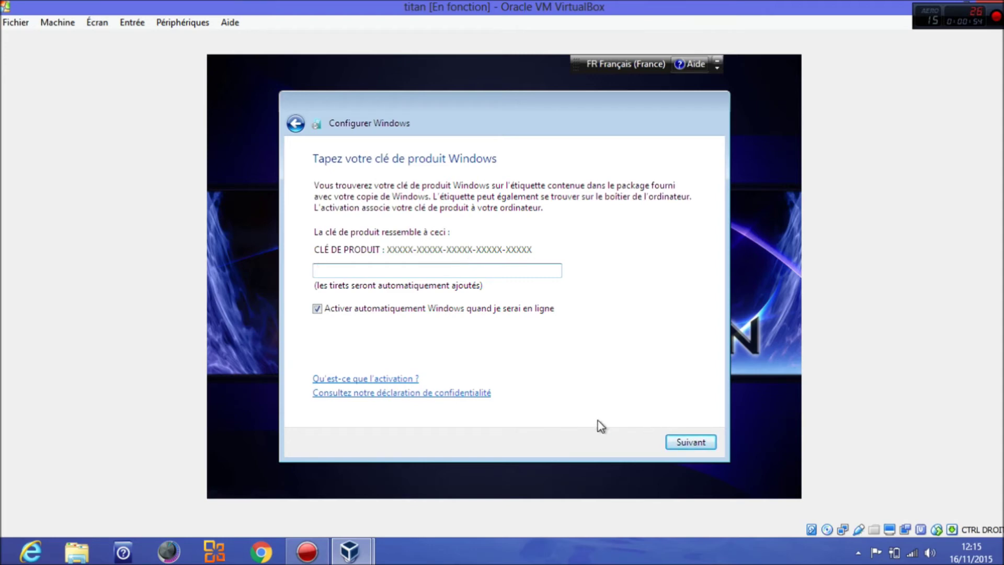
Skip the product key and choose "Maintenir le blocage et me redemander ultérieurement" for Windows protection and updates.
left_click(678, 444)
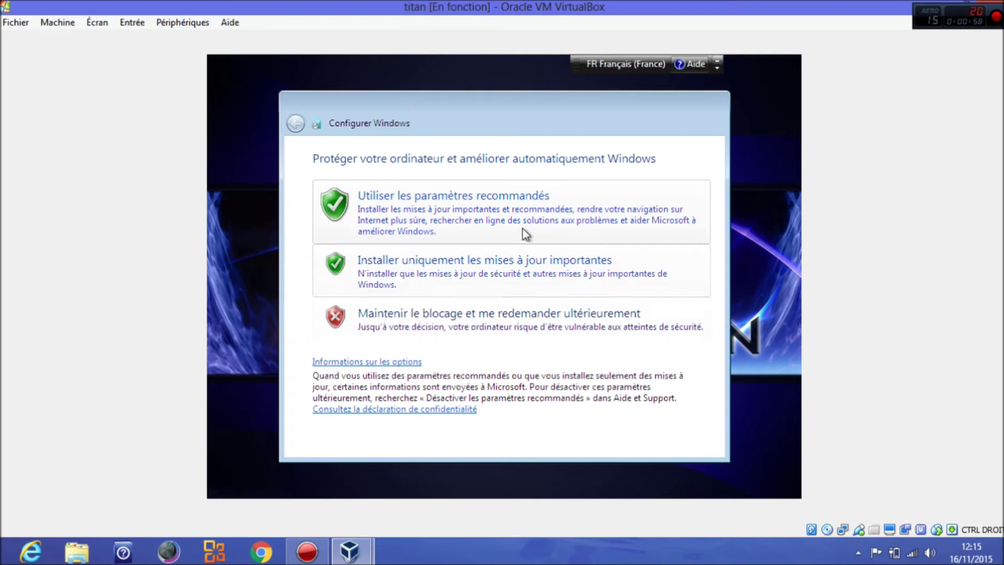
left_click(469, 314)
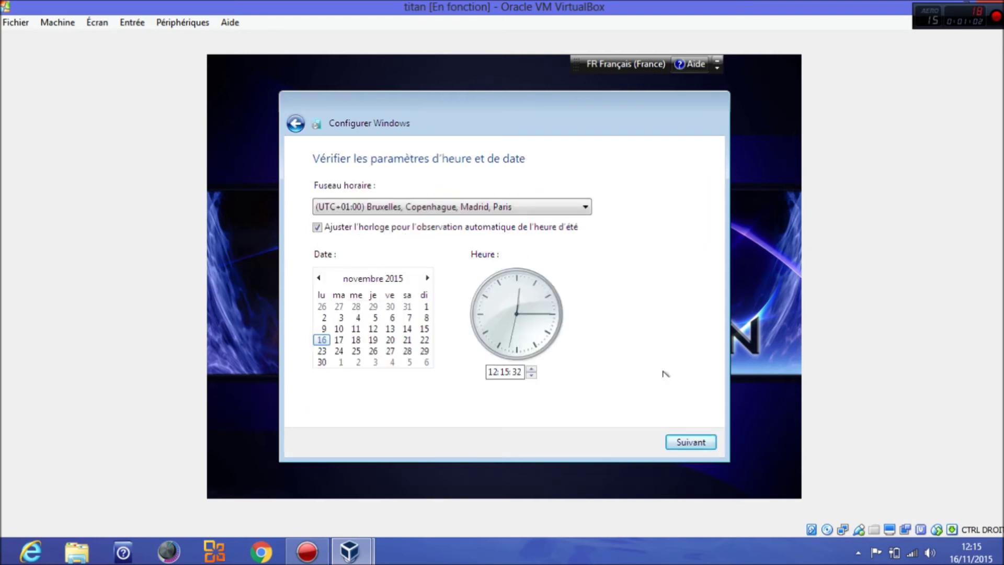
Accept the proposed time zone, date and time, and set the computer's network location to Réseau domestique.
left_click(679, 442)
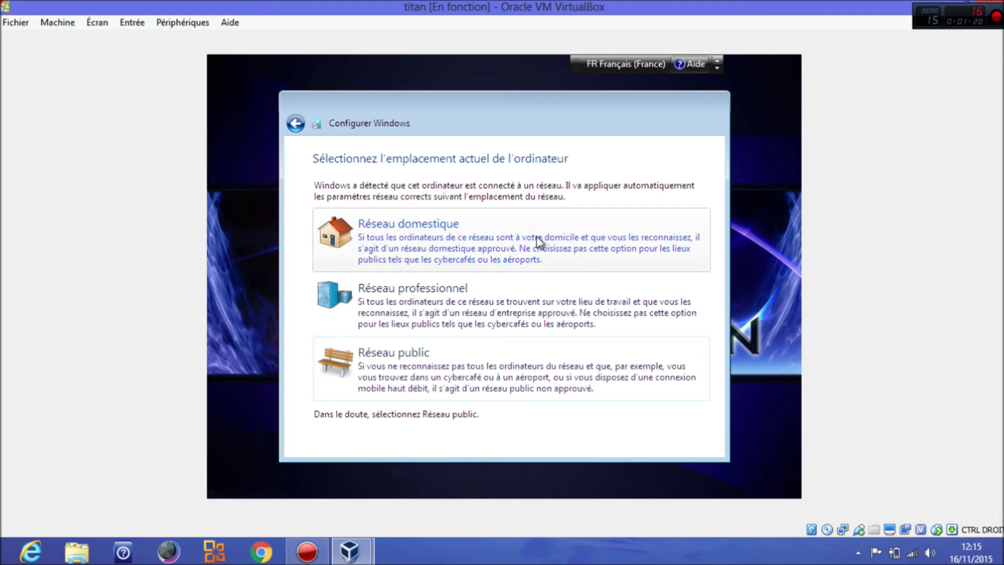
left_click(497, 238)
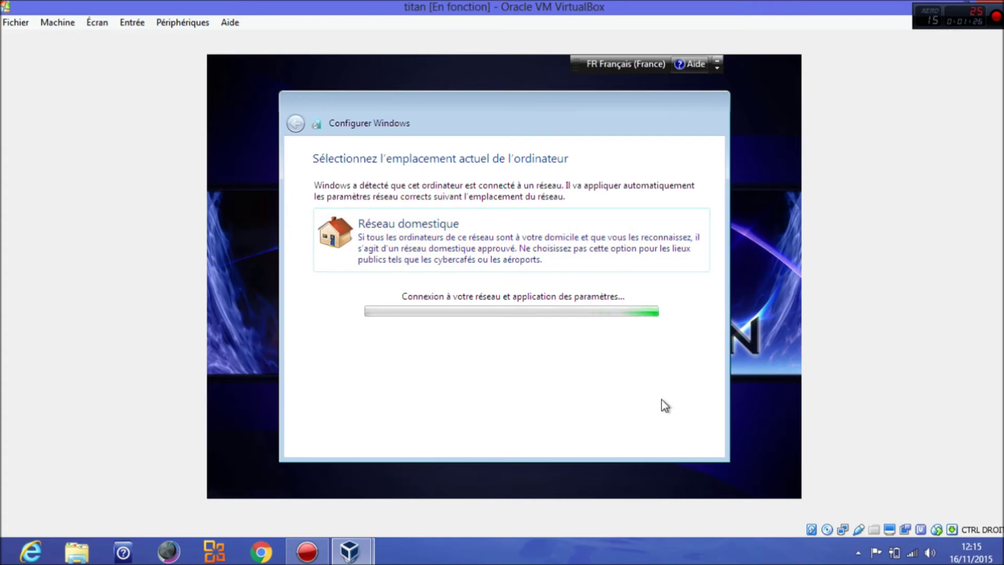
Open the host's Centre Réseau et partage, examine the active network connection, and close the window.
right_click(915, 555)
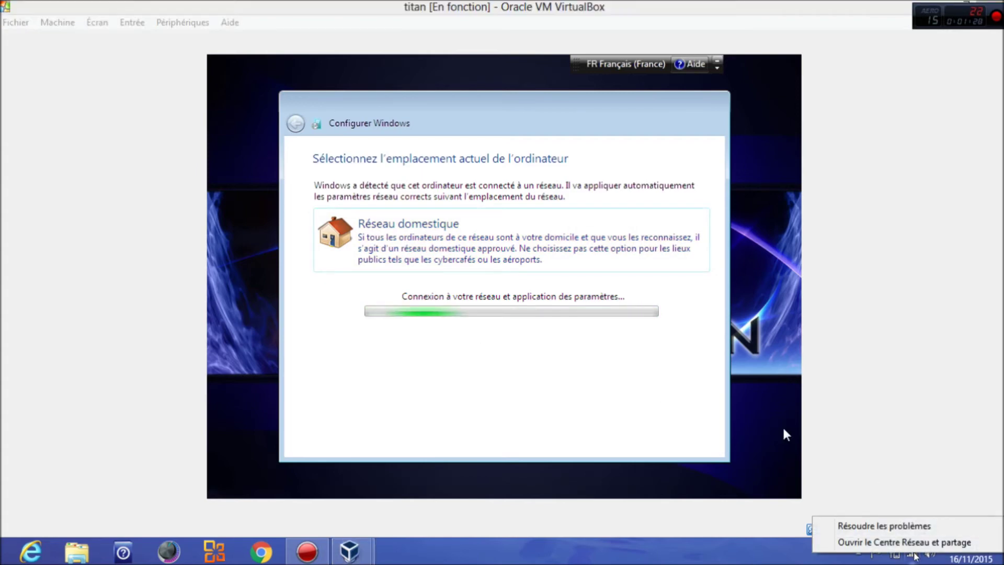
left_click(917, 548)
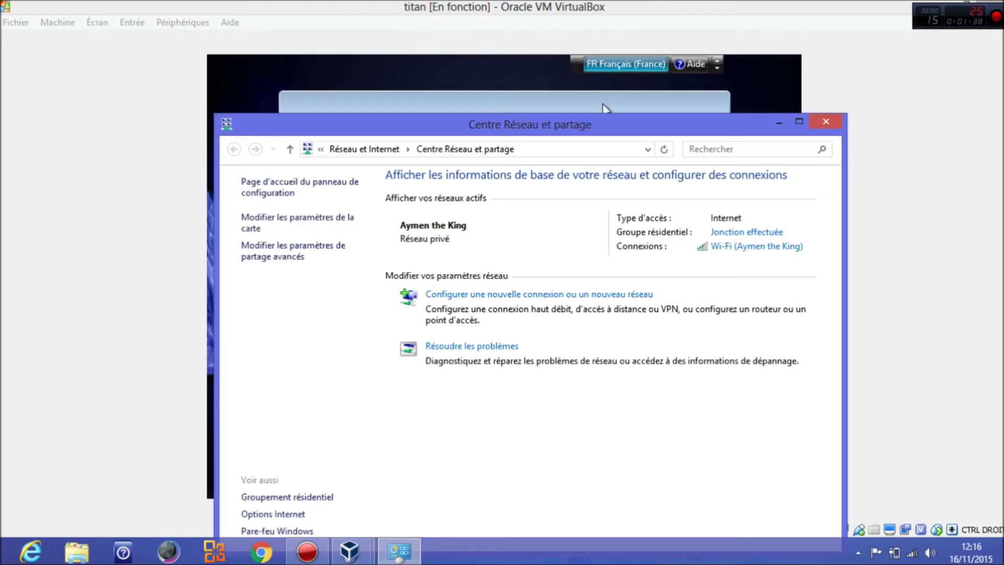
left_click_drag(602, 121, 622, 23)
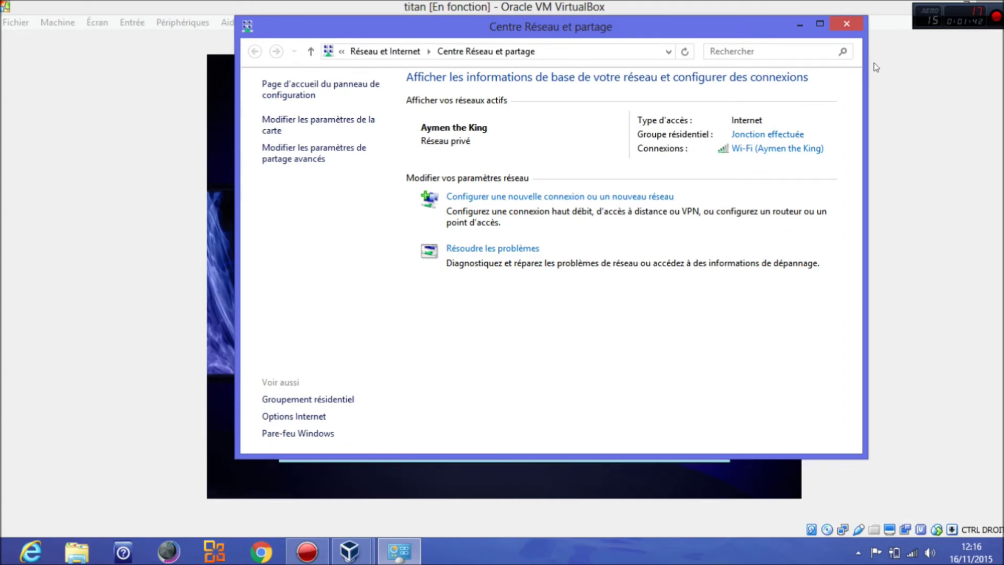
left_click(845, 24)
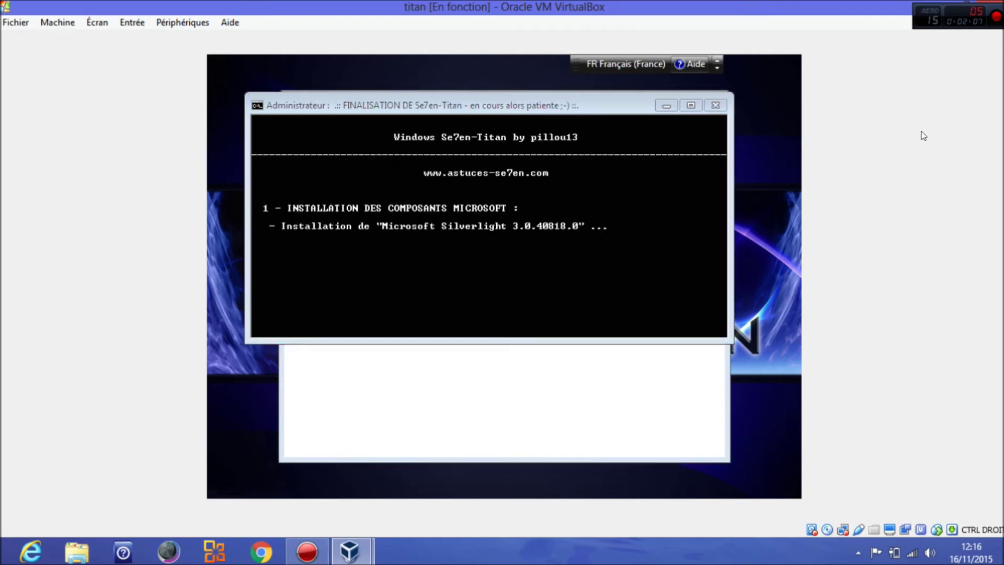
Check the ongoing recording in Action!, return to the titan machine, and minimize its Se7en-Titan finalization console.
left_click(506, 103)
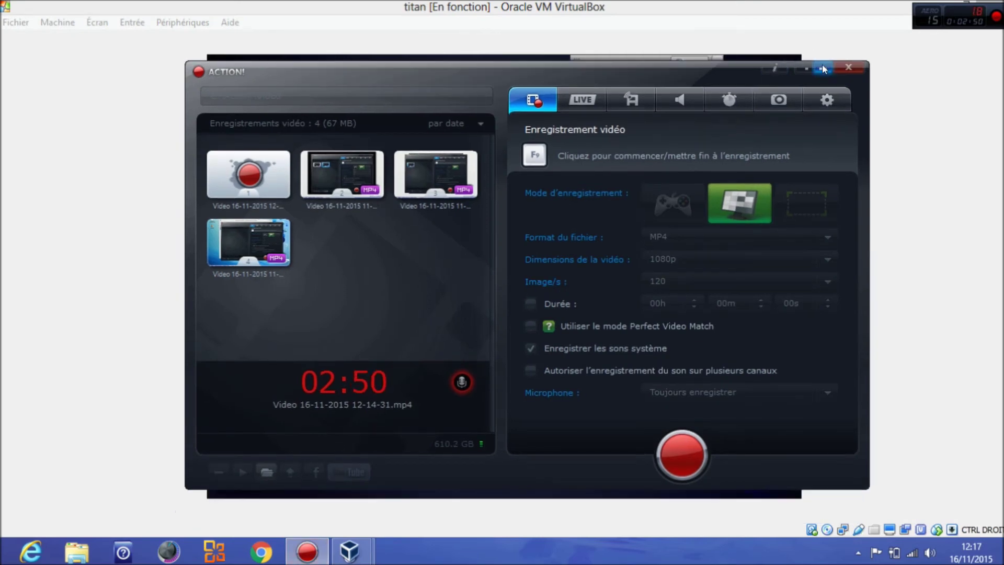
left_click(821, 64)
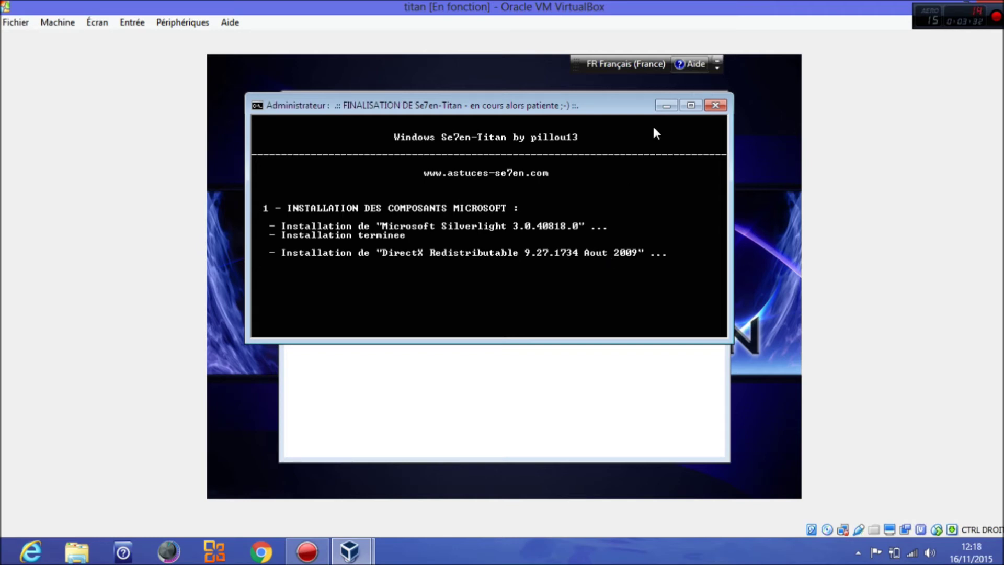
left_click(666, 105)
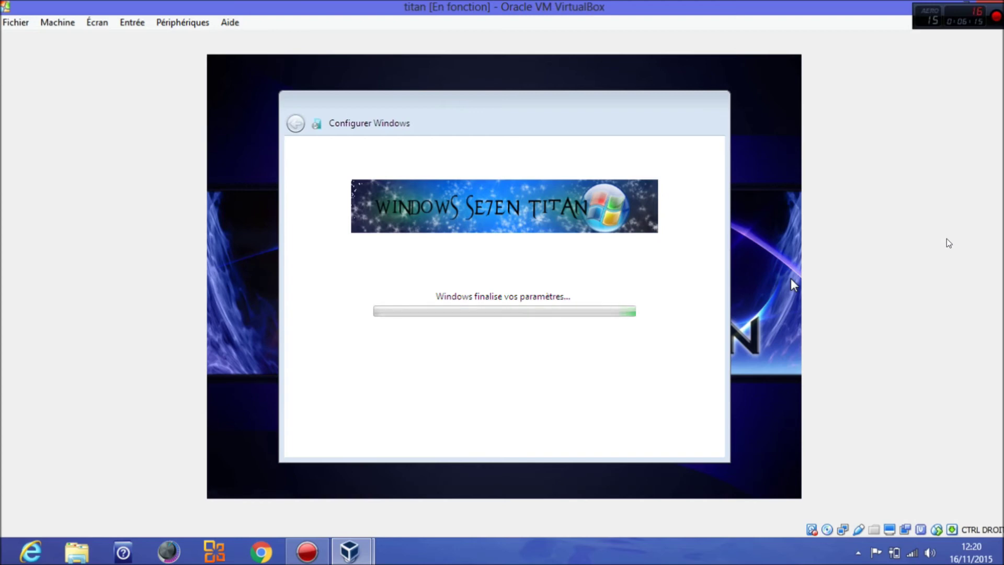
Open the "fichier iso" folder inside the personal folder on the host's Bureau, examine its Windows ISO files, and close the file explorer.
left_click(87, 552)
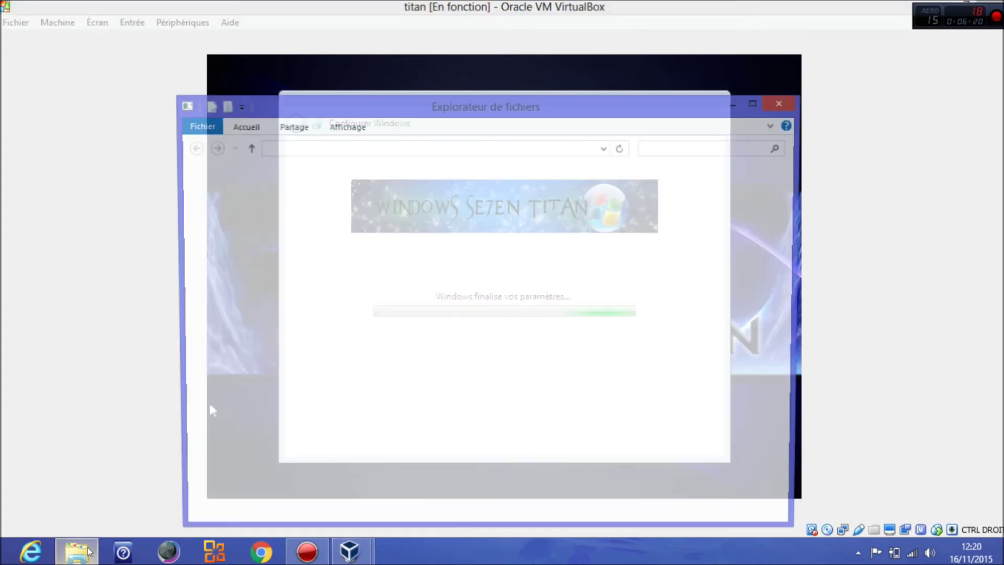
left_click(249, 193)
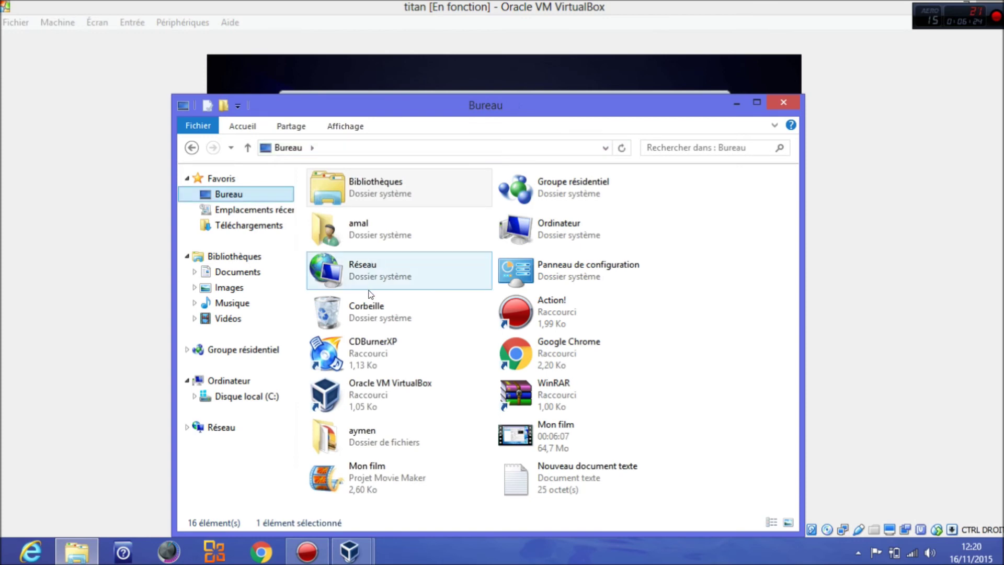
double_click(354, 443)
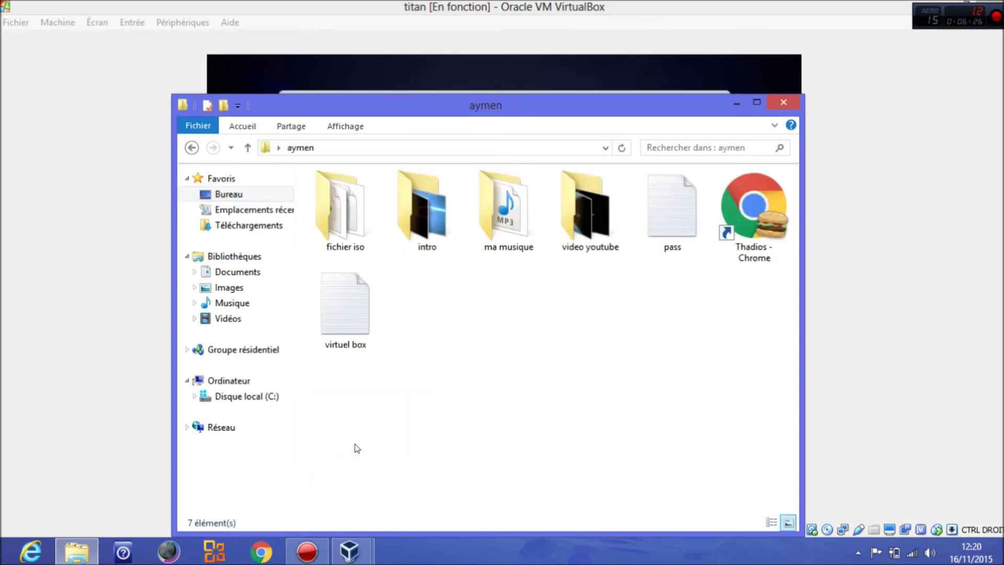
double_click(341, 209)
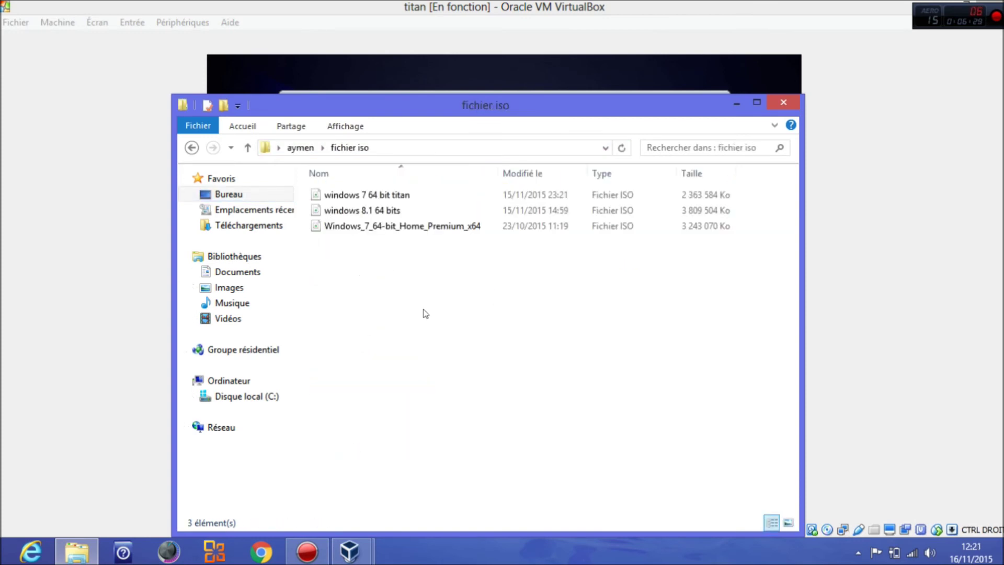
left_click_drag(431, 317, 415, 195)
left_click_drag(415, 269, 565, 366)
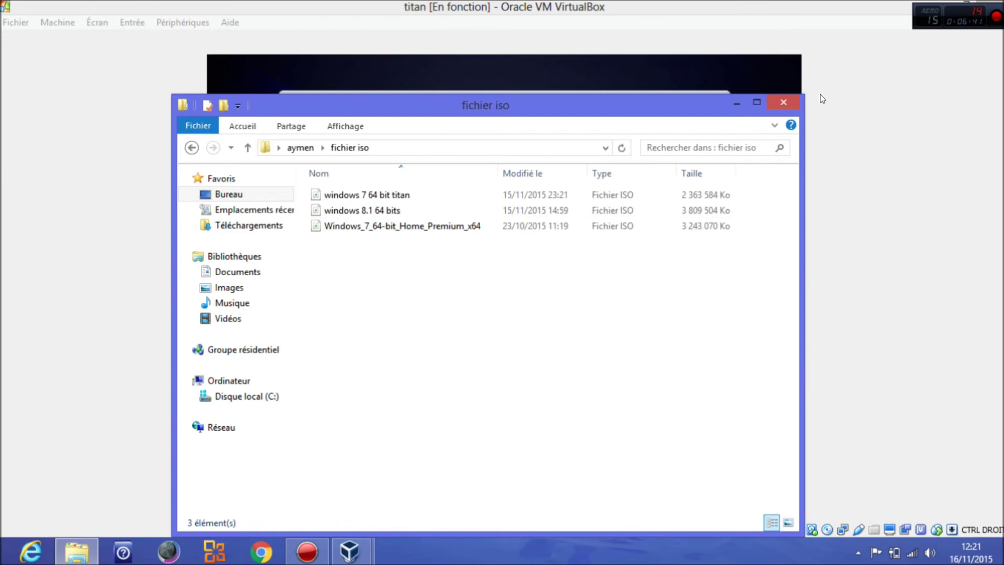
left_click(784, 102)
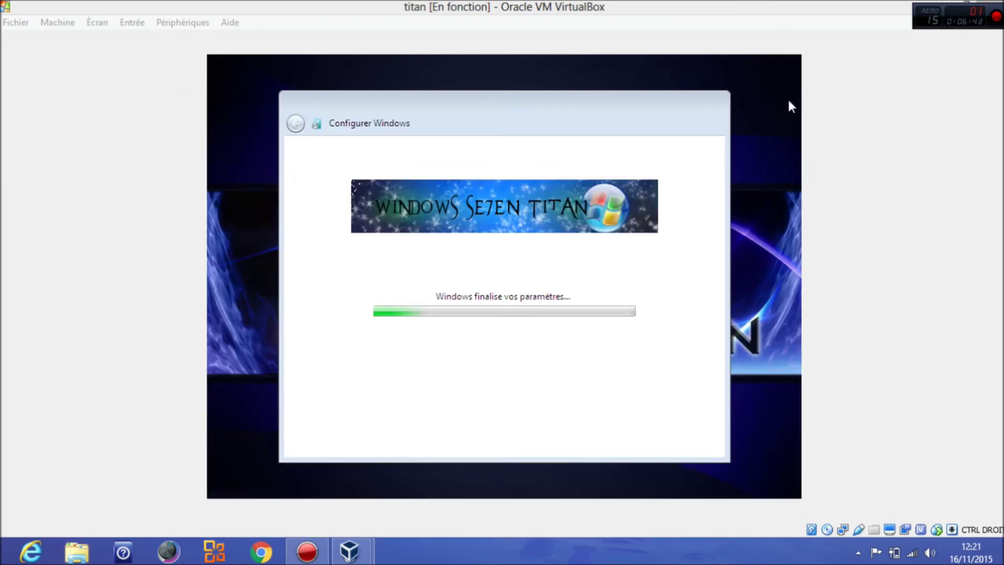
left_click(904, 157)
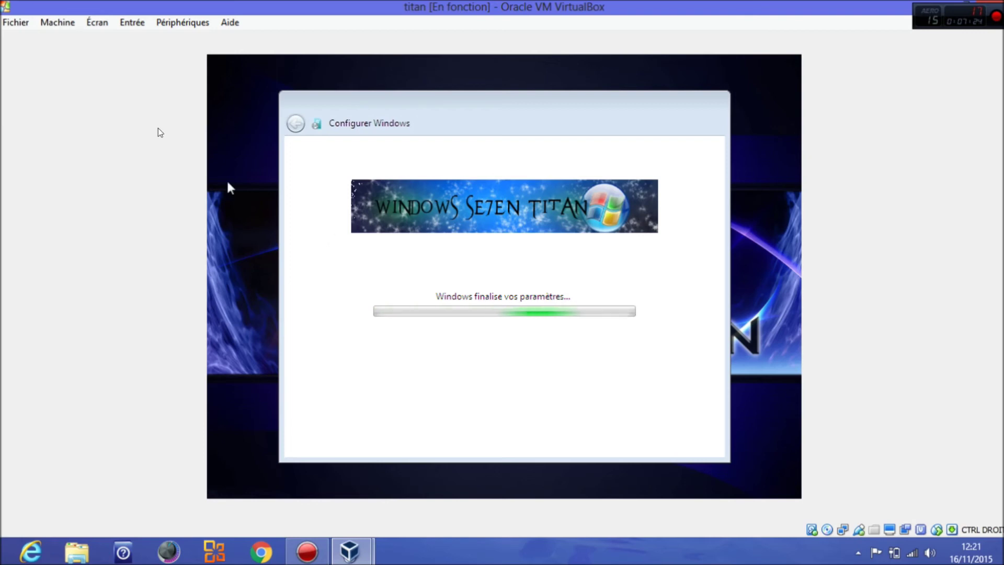
left_click(15, 26)
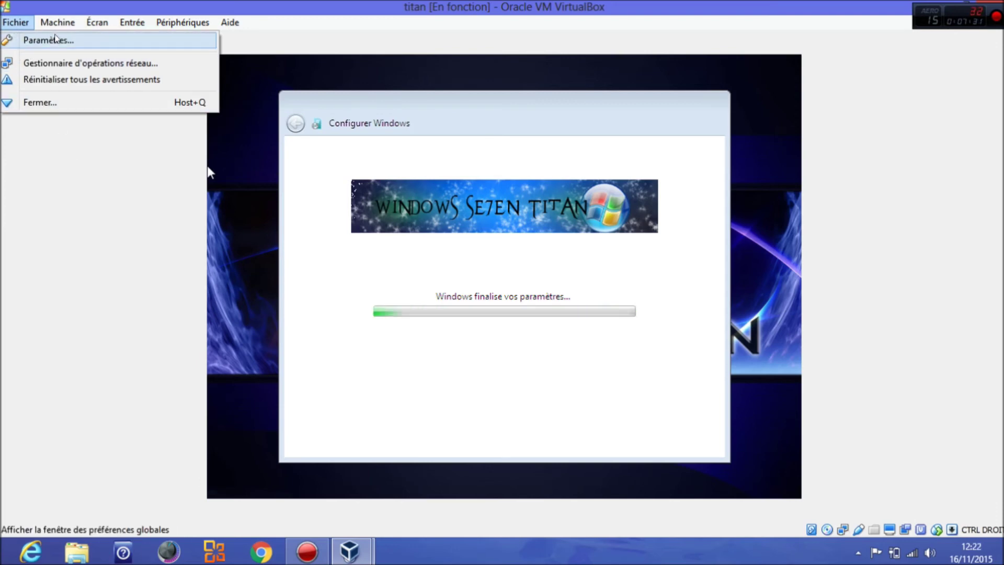
mouse_move(62, 30)
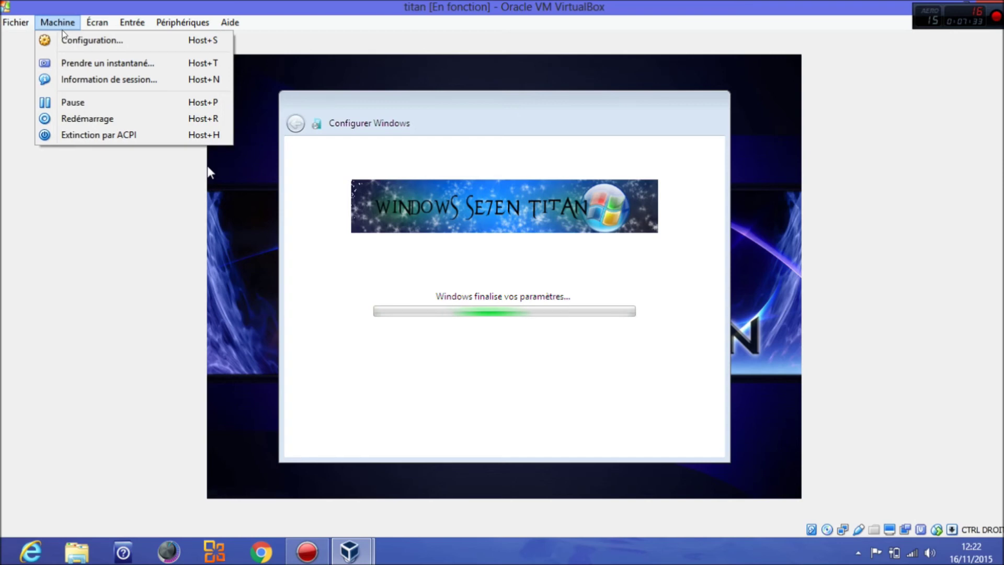
left_click(96, 137)
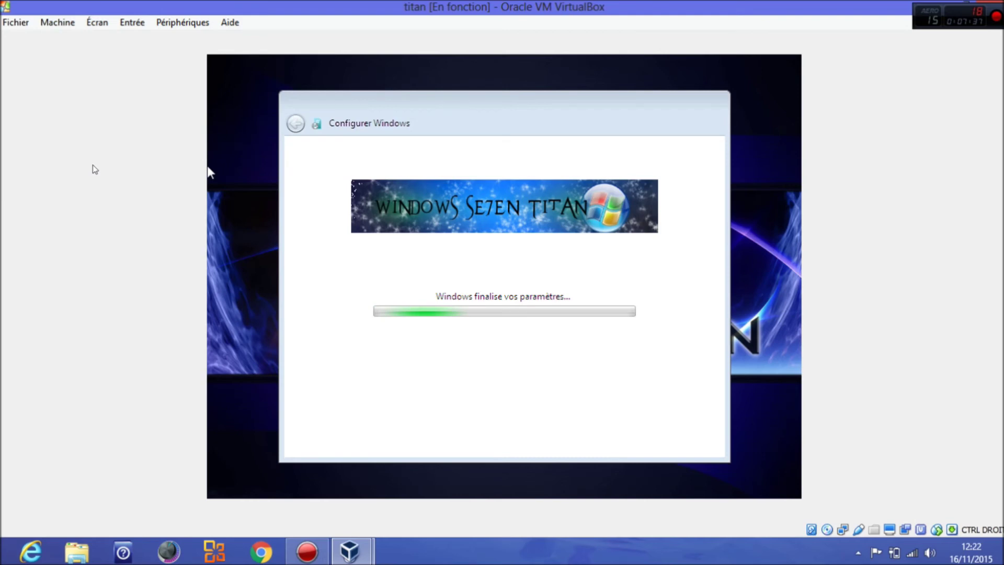
left_click(97, 22)
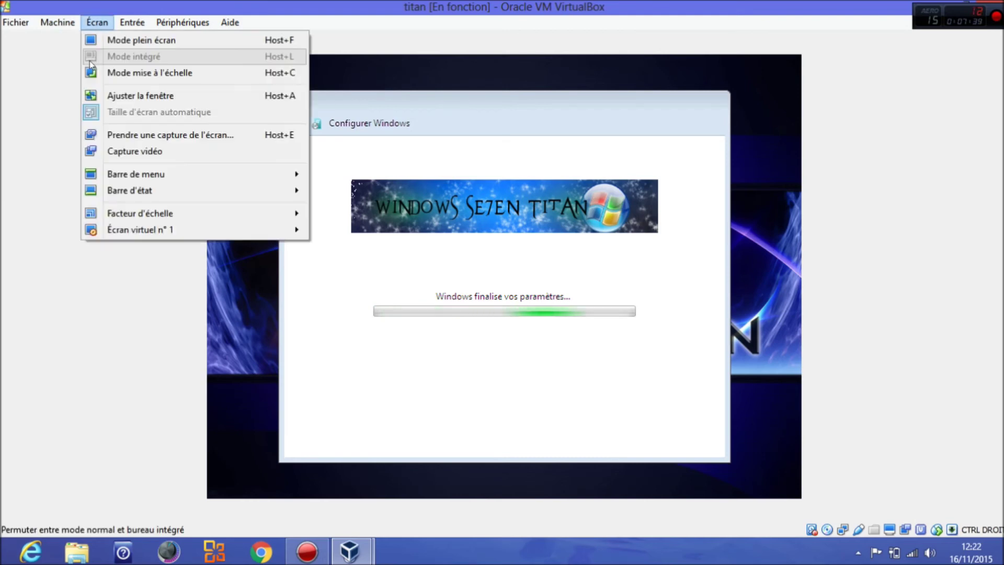
left_click(162, 41)
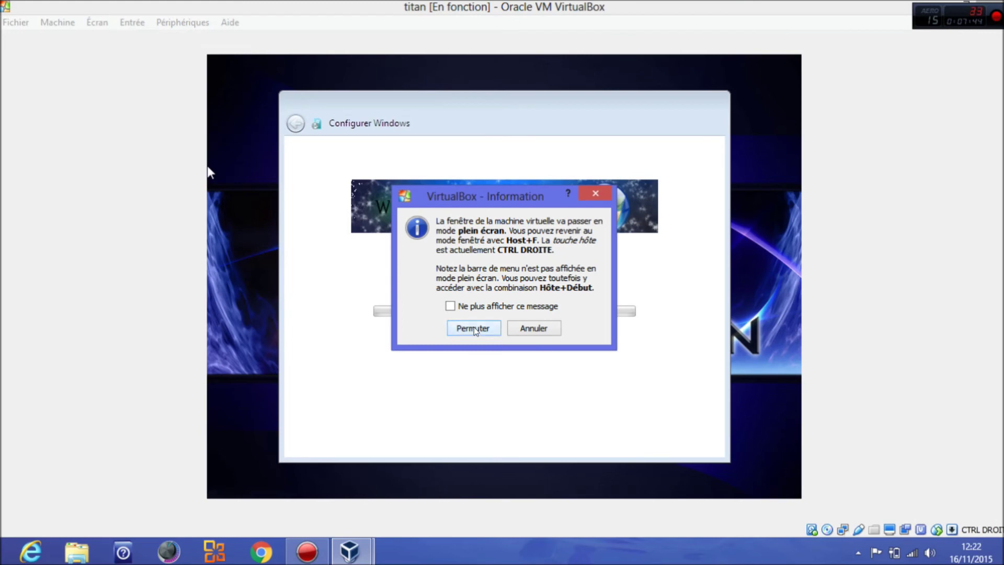
left_click(474, 328)
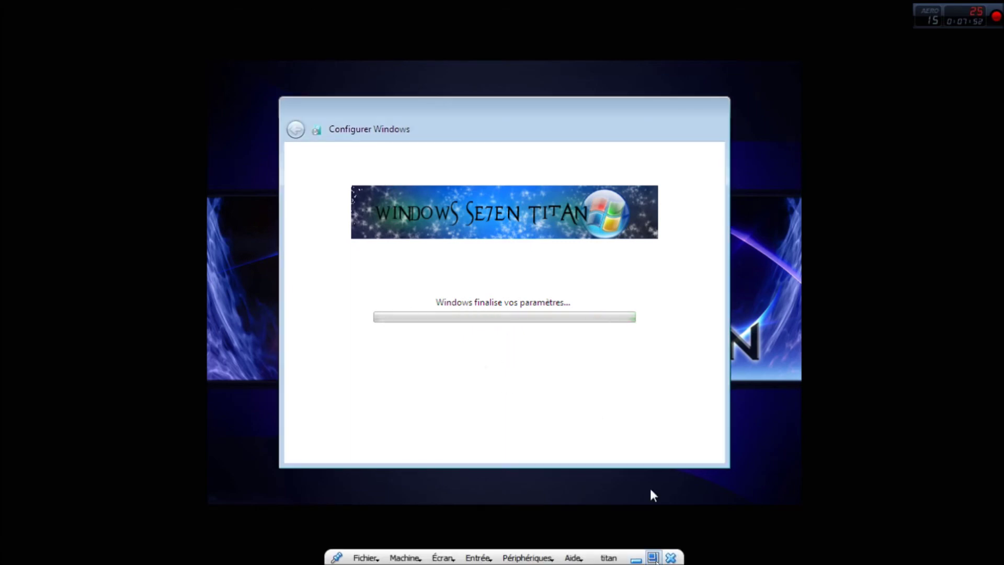
left_click(654, 558)
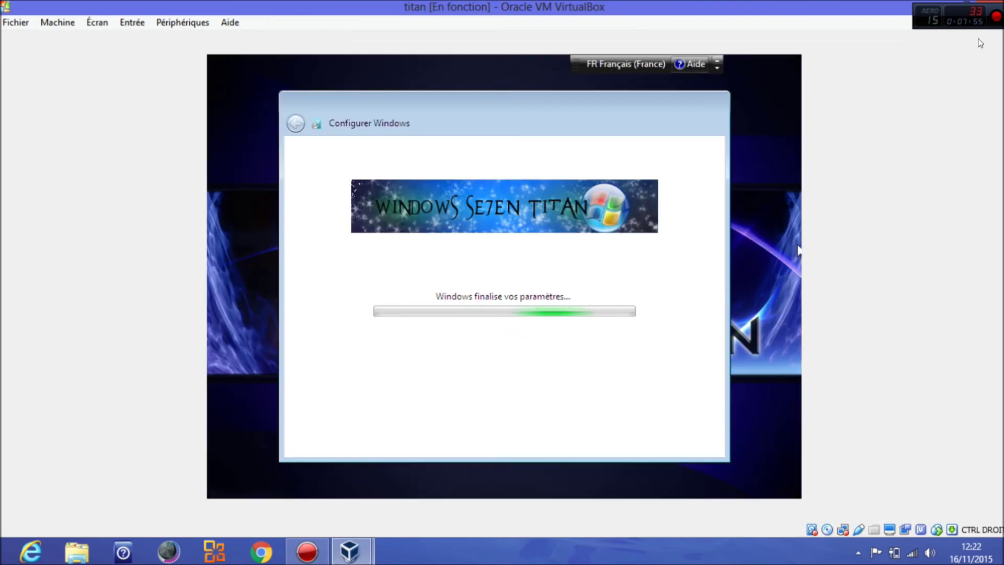
left_click(967, 5)
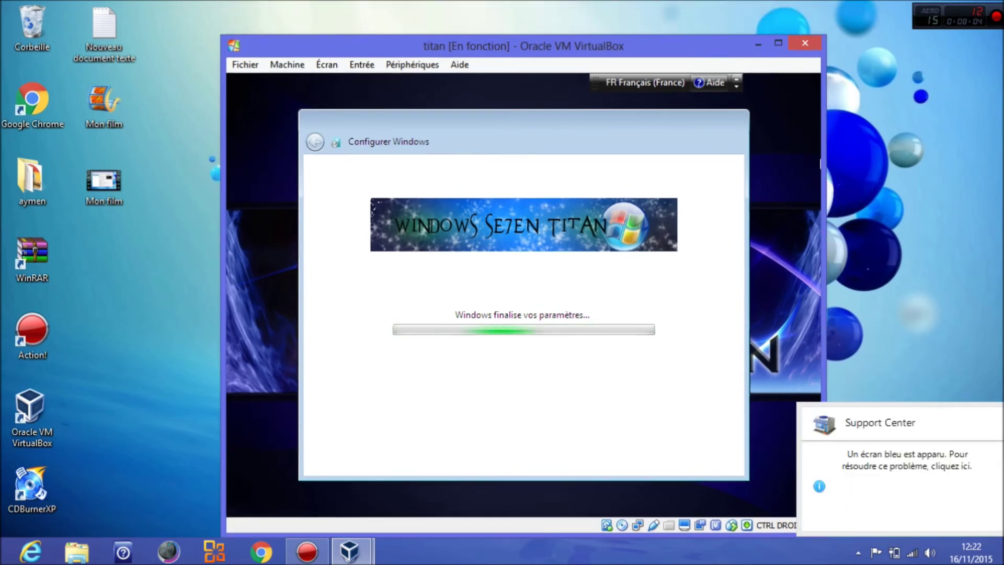
left_click(778, 44)
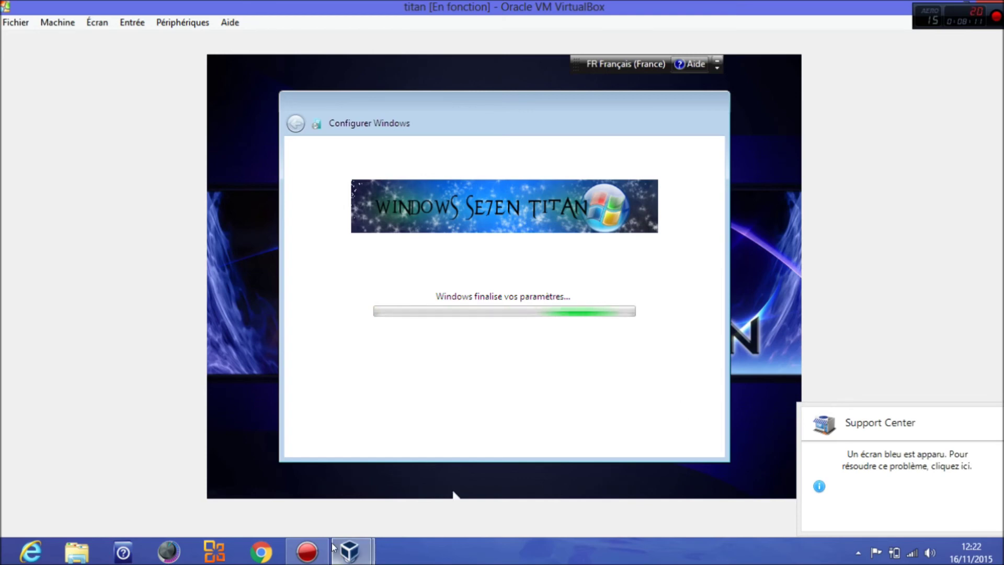
Stop the current desktop recording in Action!, start a new one, and return to the titan machine.
left_click(306, 552)
key("F9")
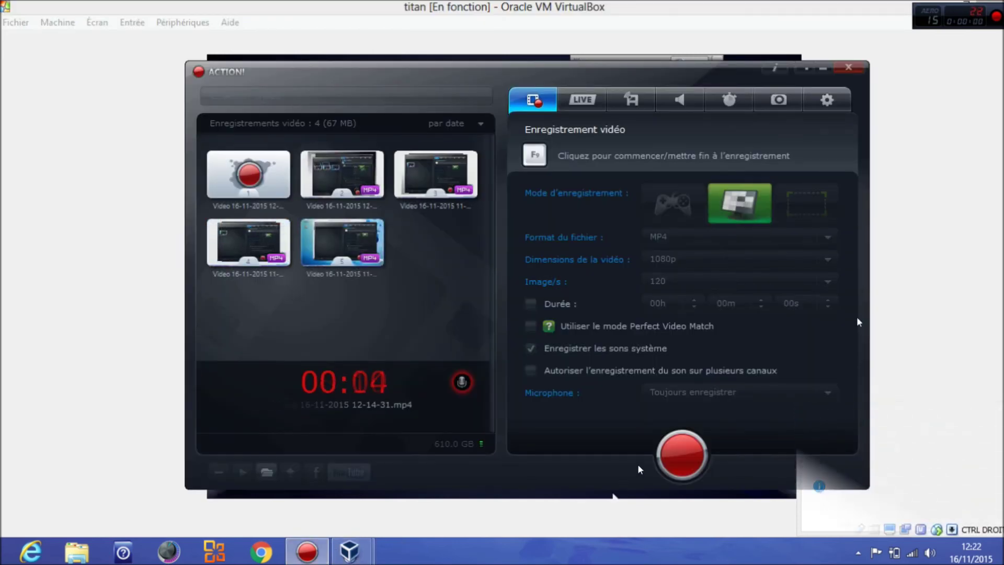
left_click(898, 317)
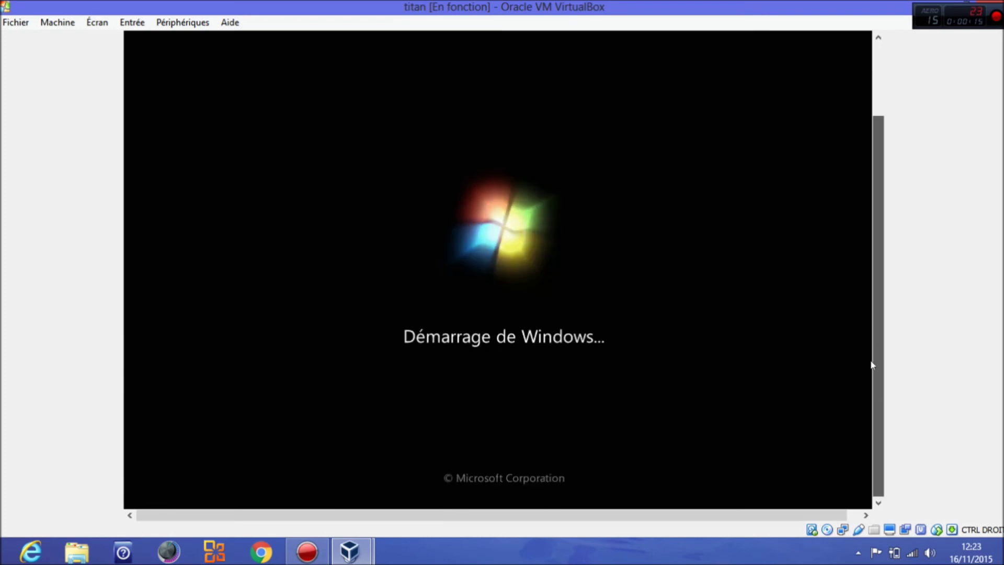
scroll(872, 364, "up", 3)
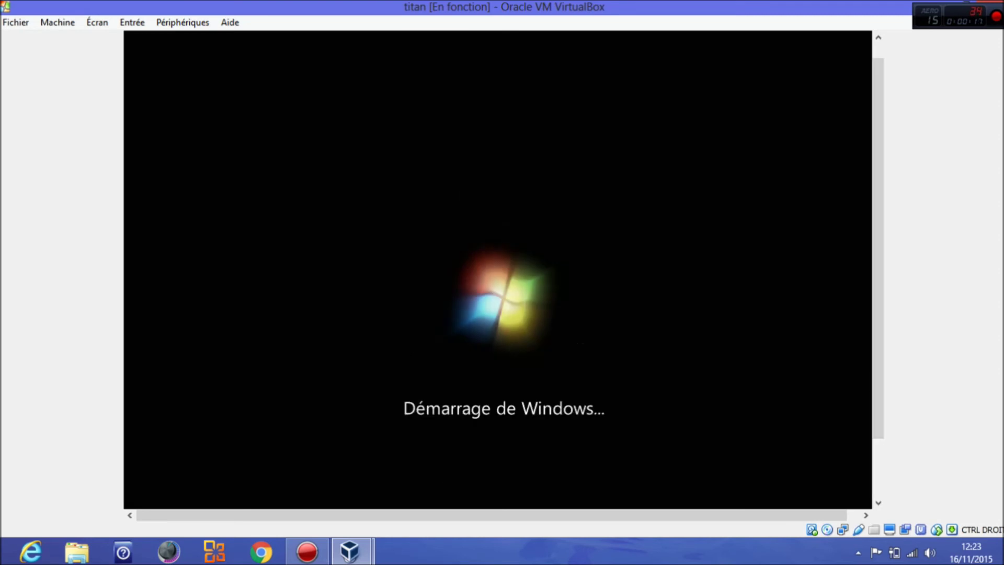
left_click_drag(879, 295, 884, 356)
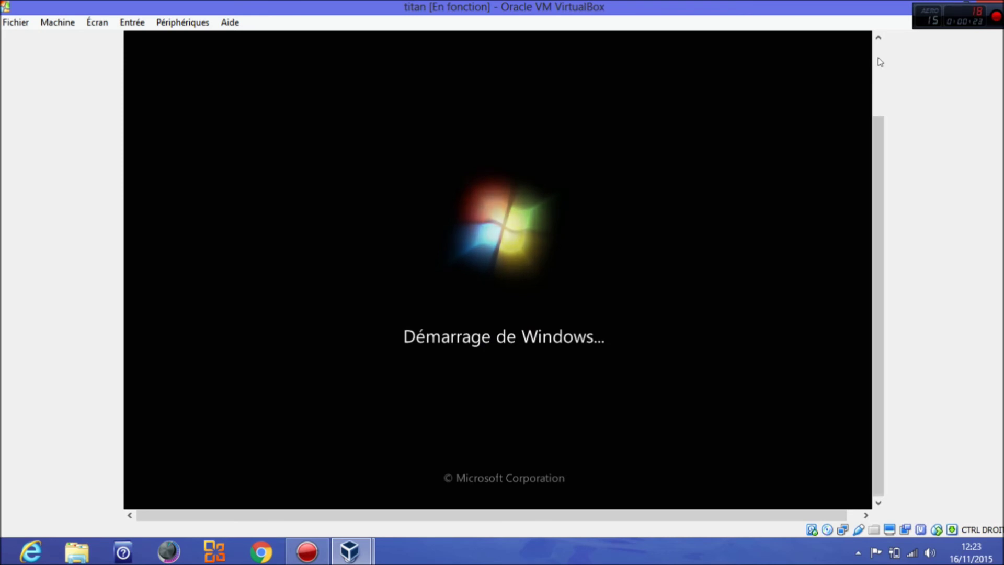
left_click_drag(877, 148, 881, 90)
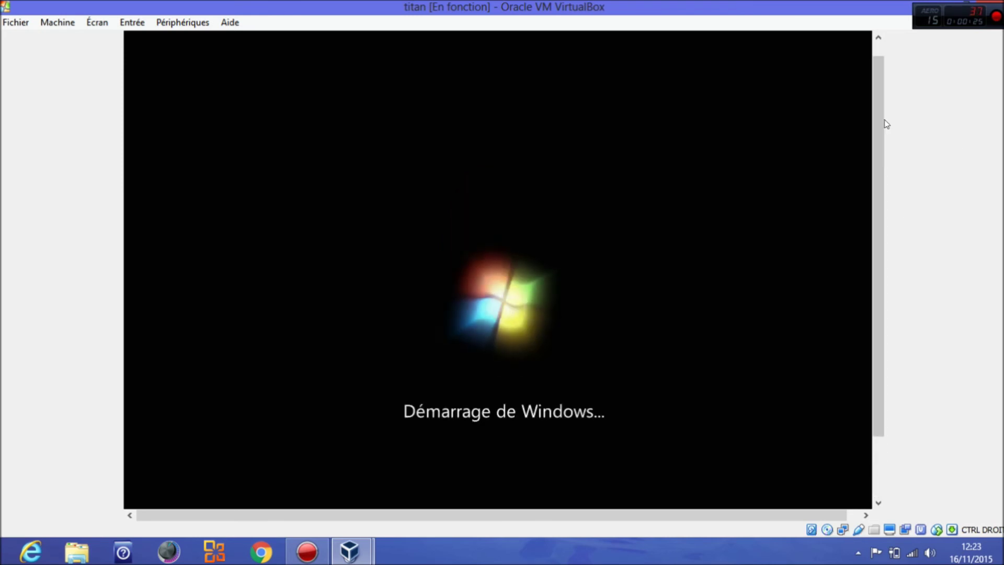
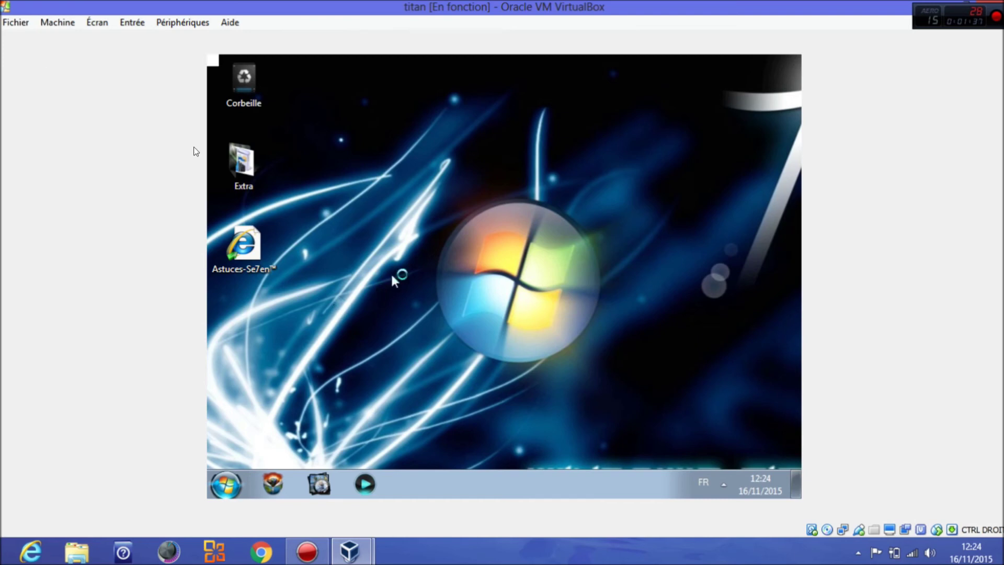
Switch the titan machine to full-screen mode and check its active network connection.
left_click(98, 22)
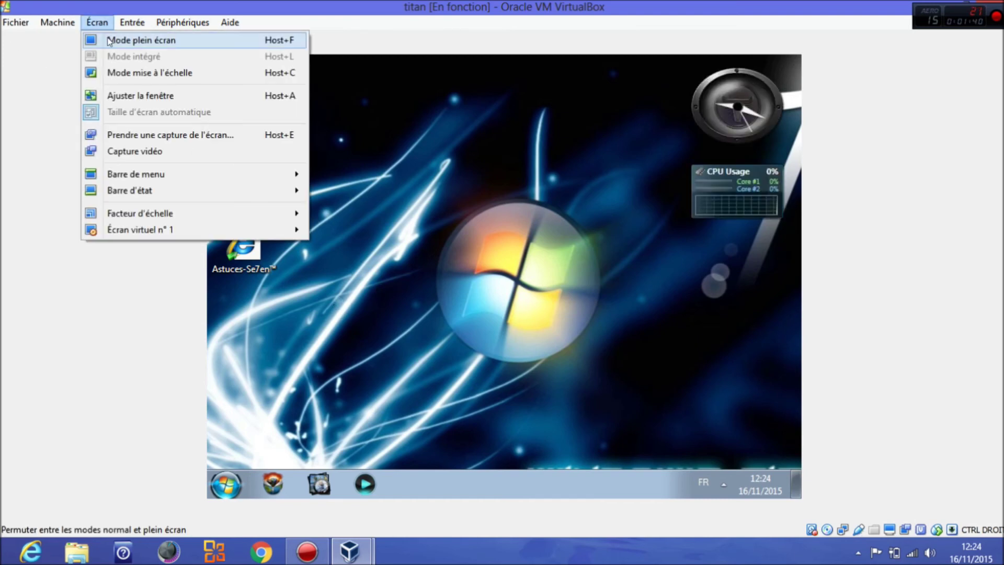
left_click(108, 40)
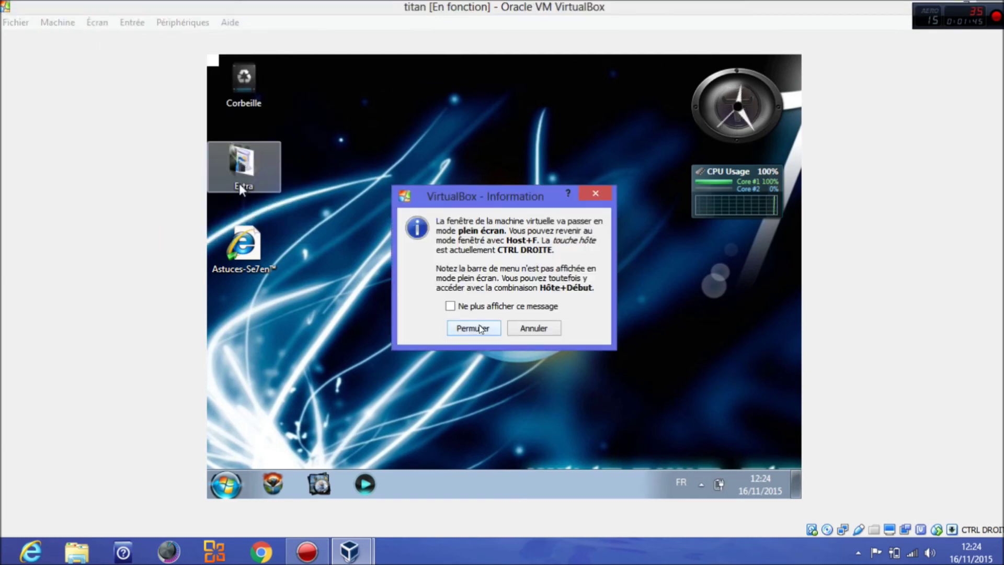
left_click(466, 328)
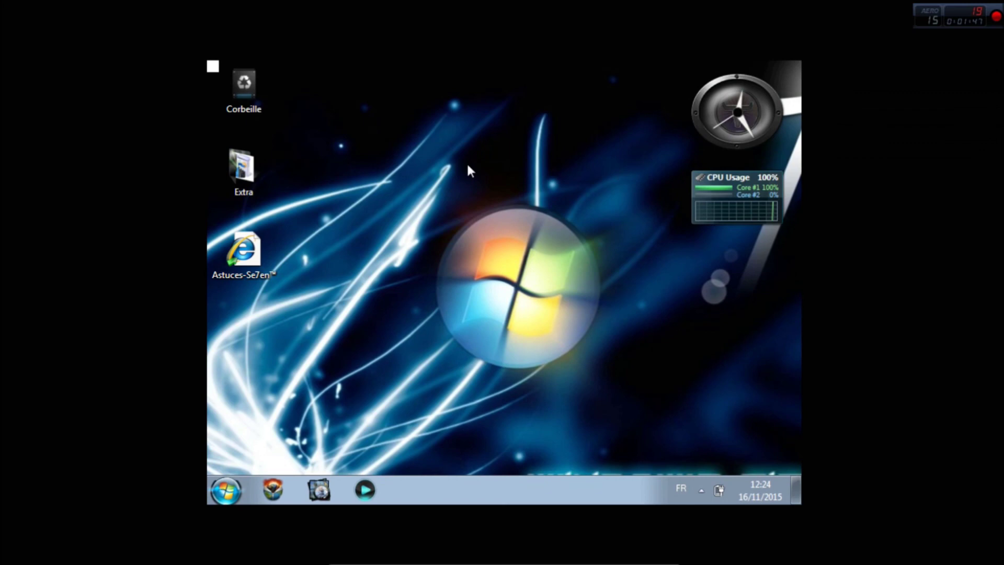
left_click_drag(412, 240, 657, 416)
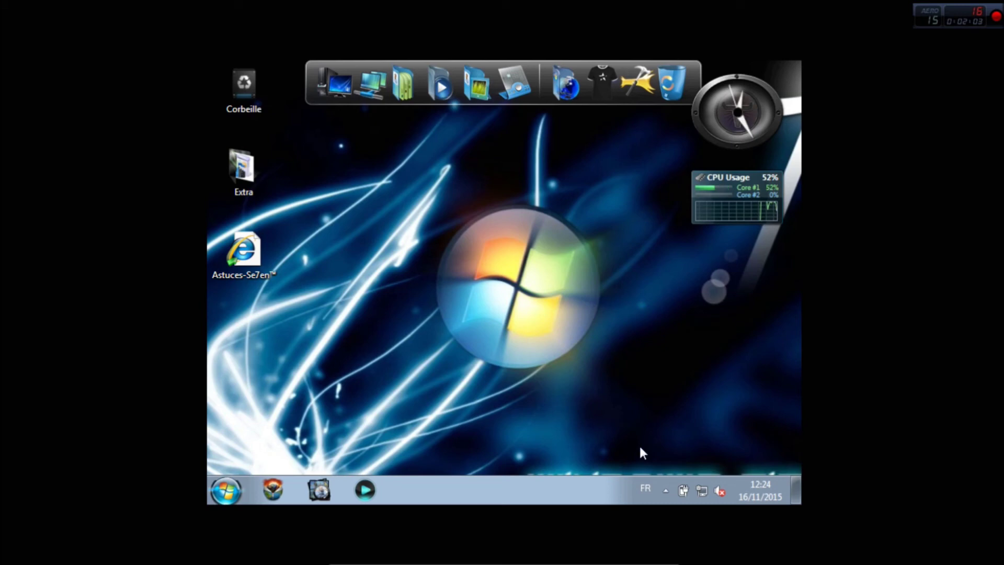
left_click(707, 488)
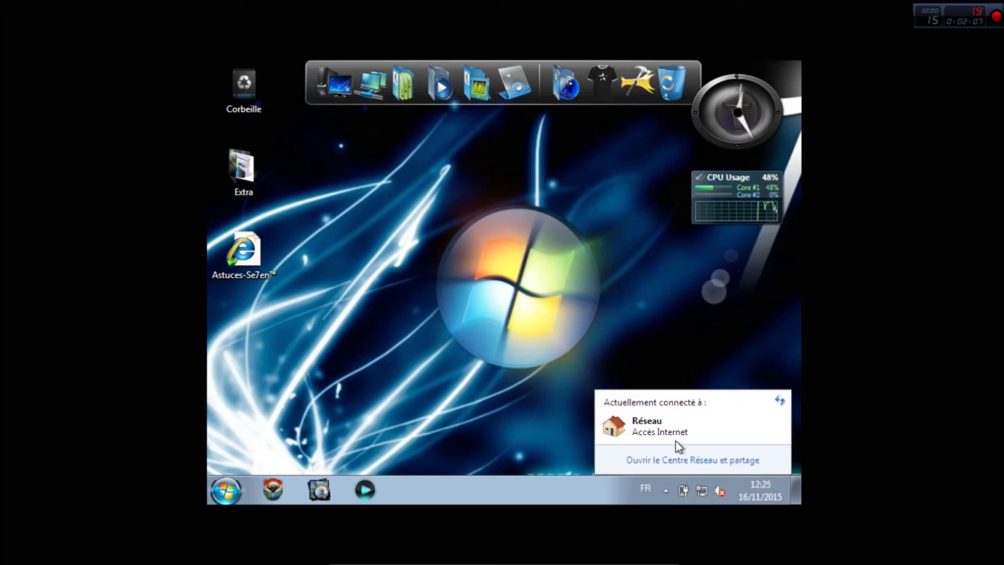
left_click(519, 350)
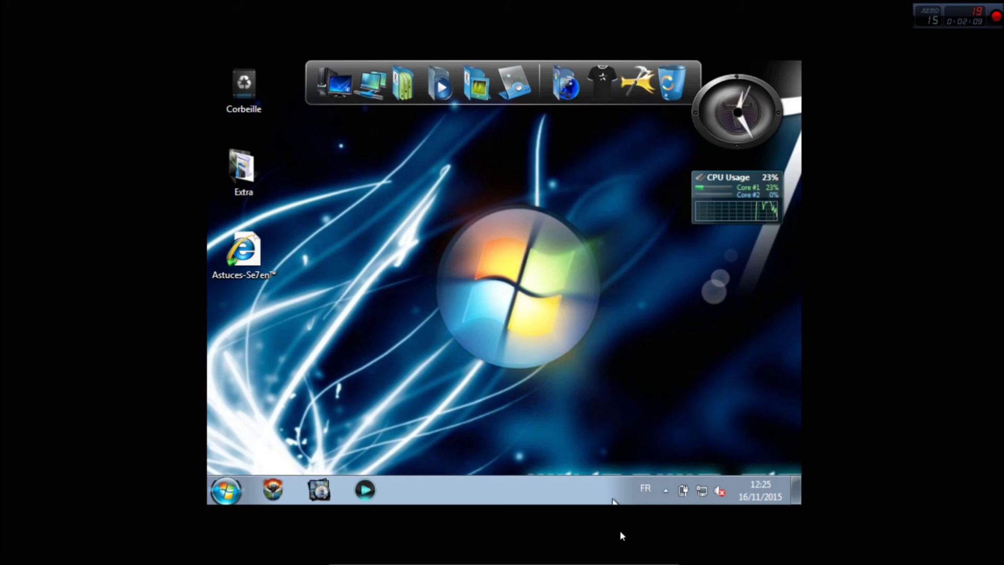
In the VirtualBox machine manager, set titan's Carte 1 network access mode to Accès par pont and save the settings.
left_click(635, 559)
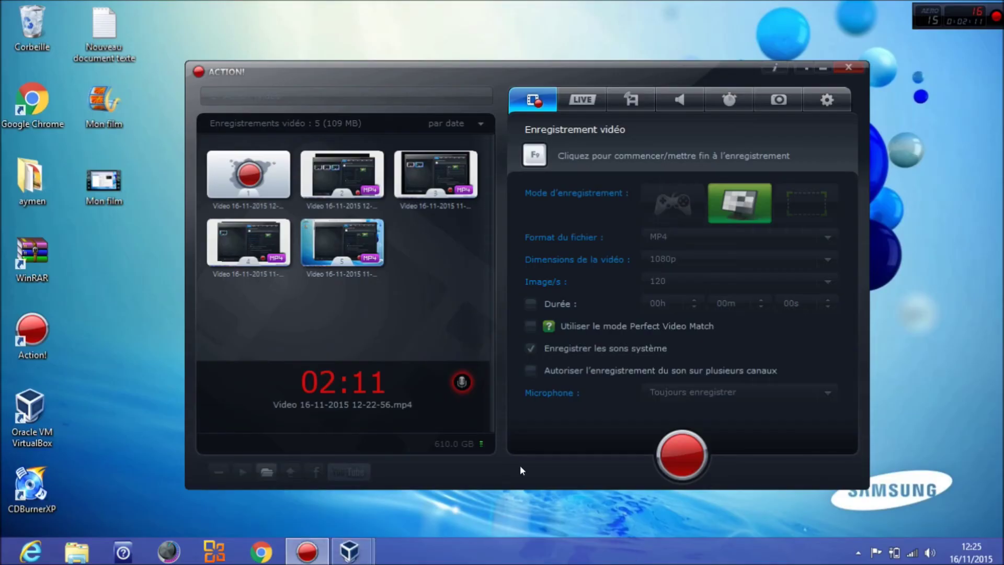
mouse_move(349, 552)
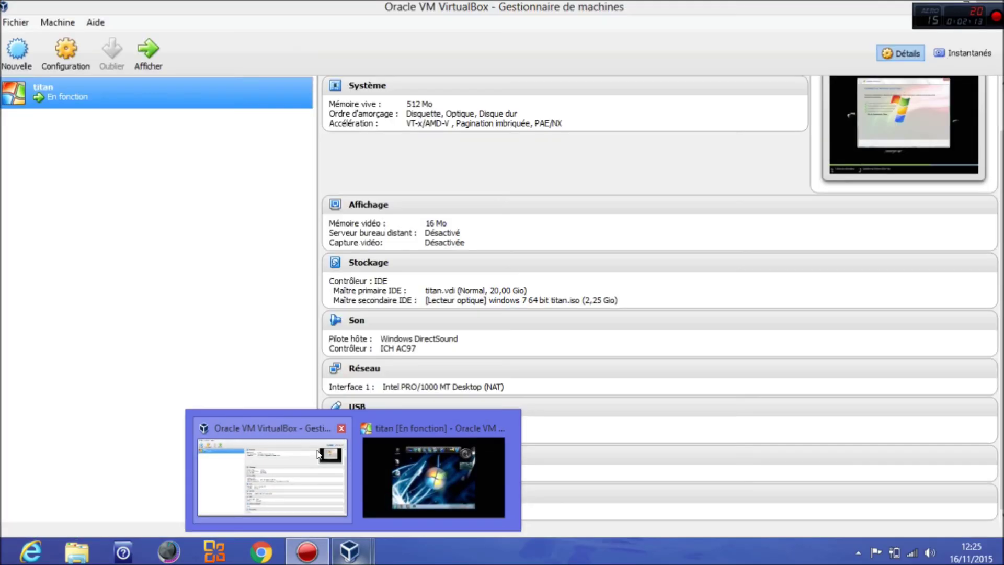
left_click(313, 444)
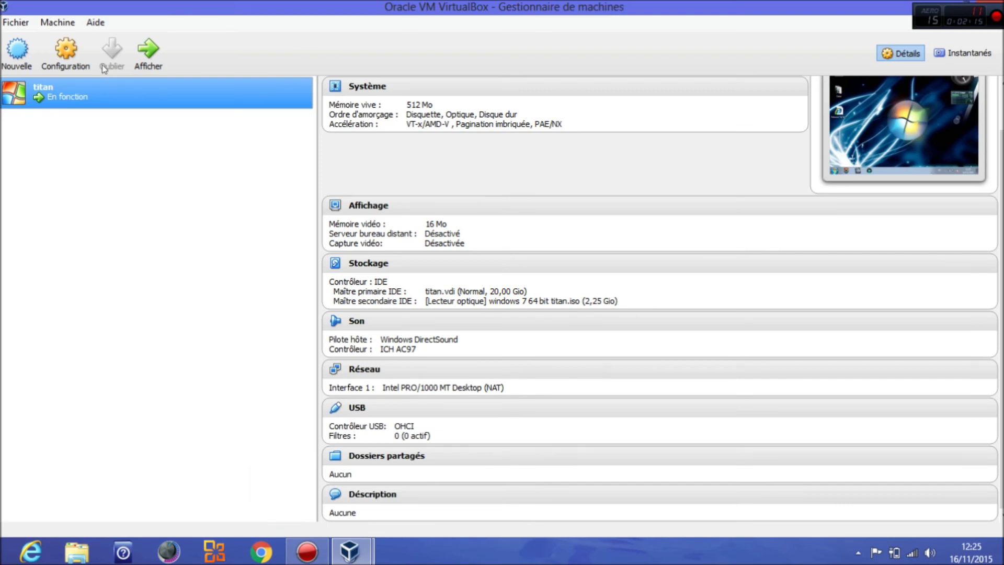
left_click(67, 56)
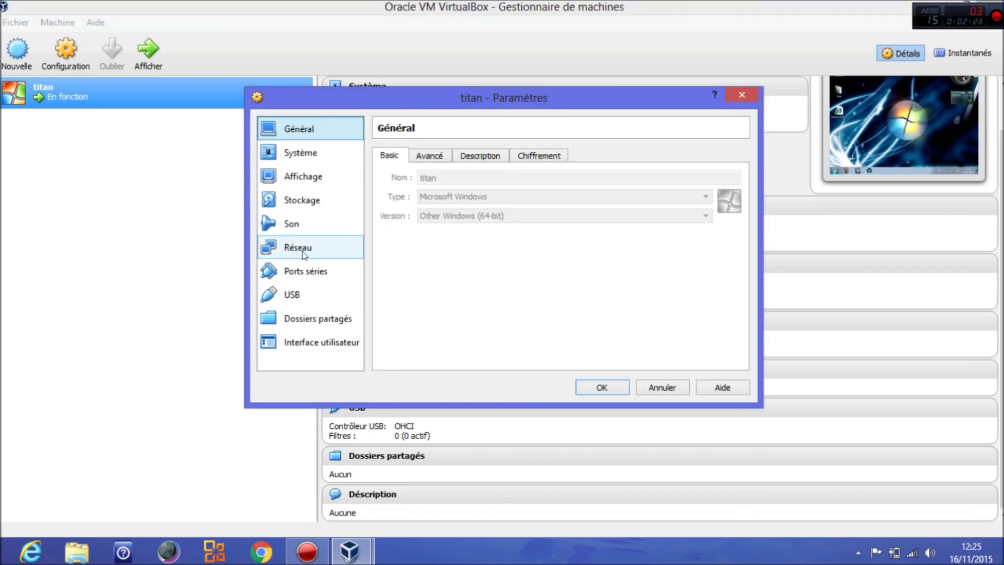
left_click(299, 248)
left_click(556, 195)
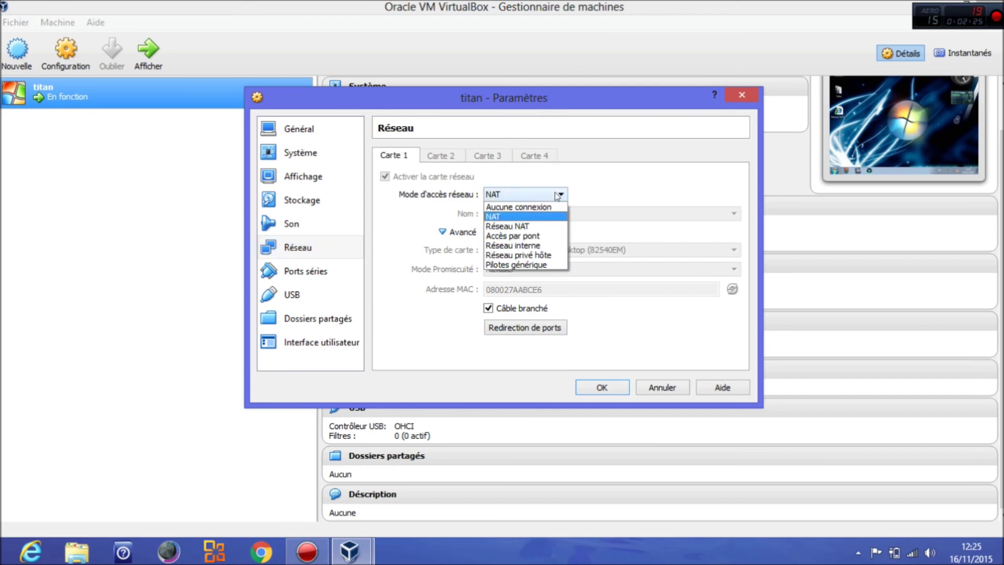
left_click(538, 235)
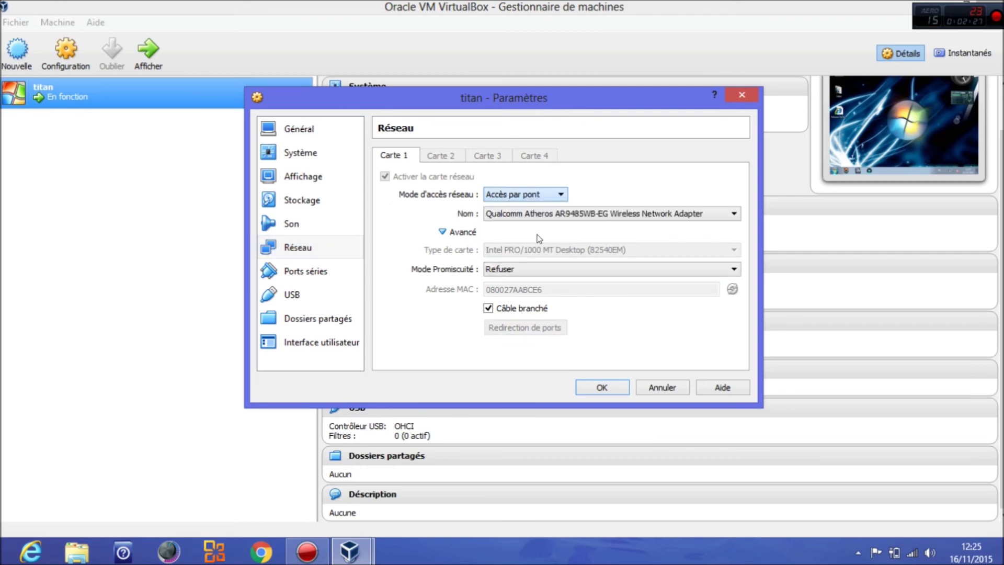
left_click(592, 389)
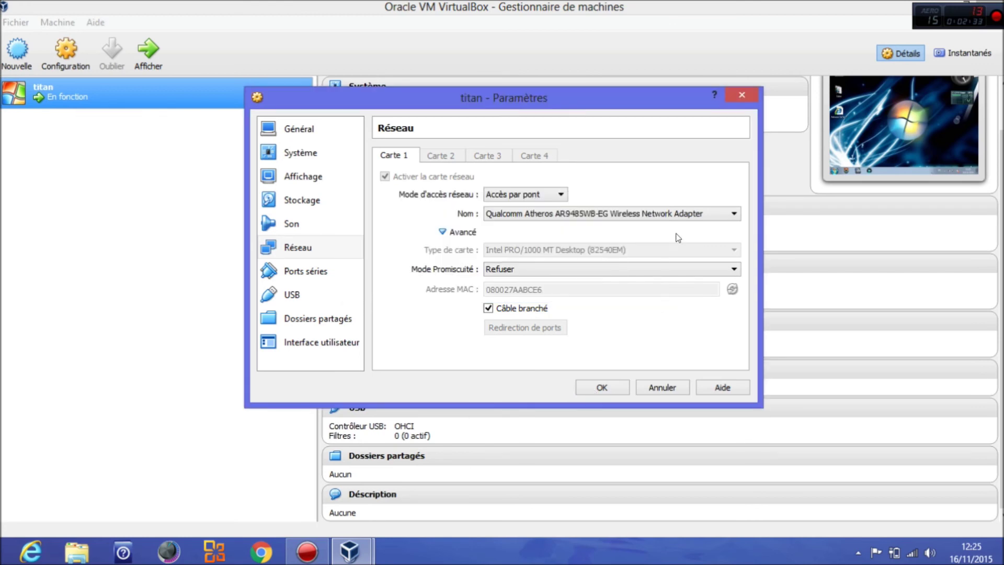
left_click(736, 92)
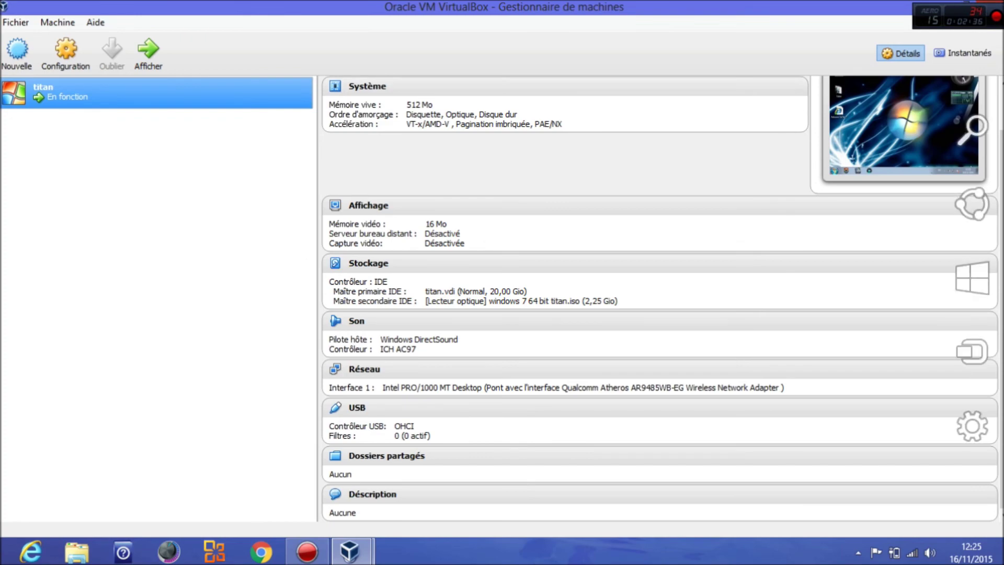
Return to the titan machine, open Internet Explorer to test web access, dismiss its welcome setup, and close the browser with all its tabs.
left_click(997, 2)
left_click(353, 551)
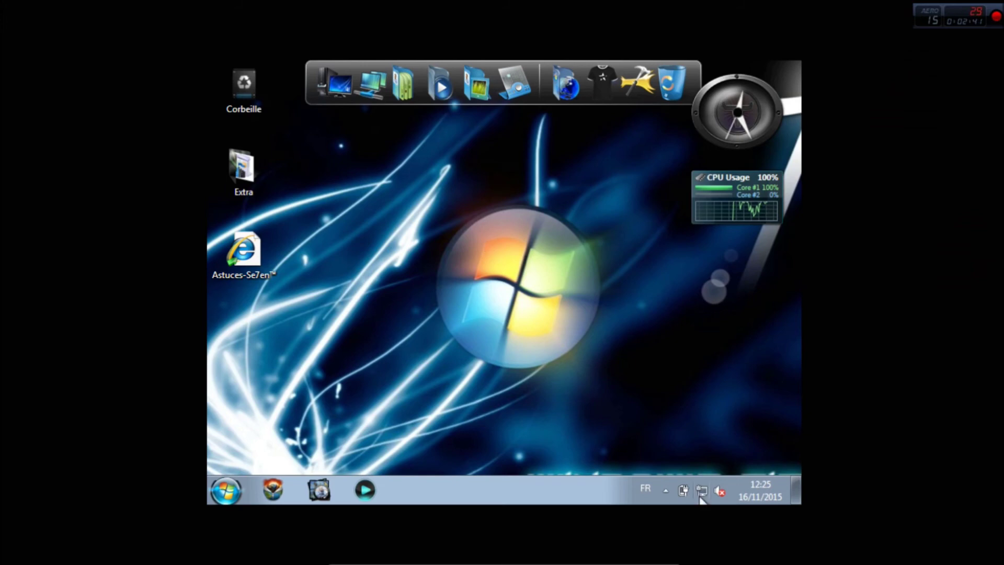
mouse_move(700, 497)
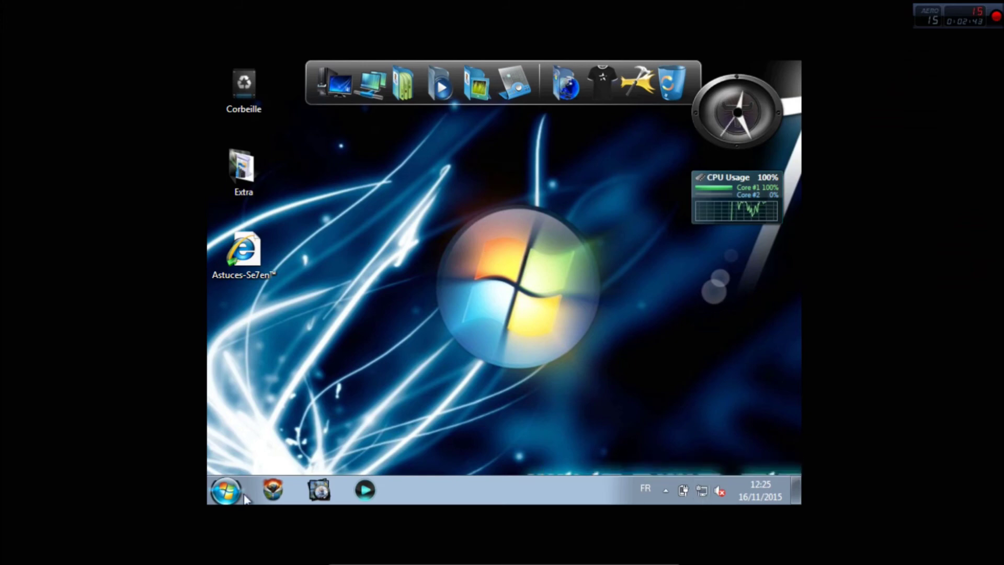
left_click(269, 494)
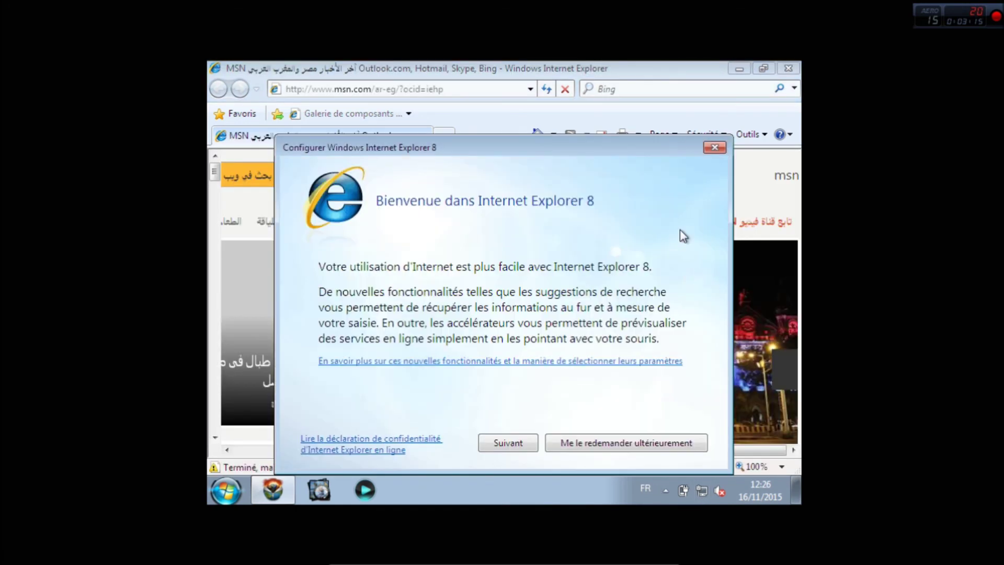
left_click(713, 149)
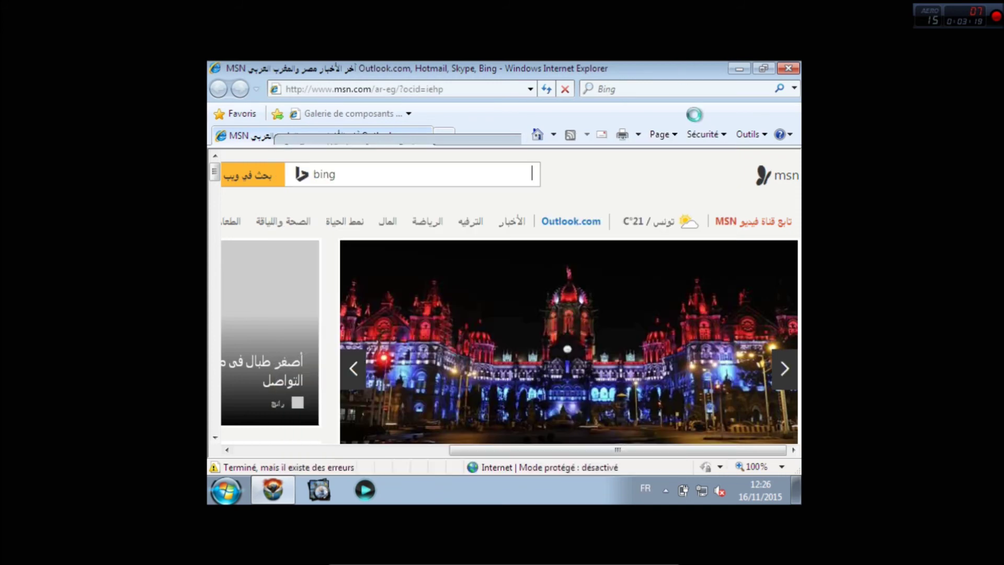
left_click(787, 68)
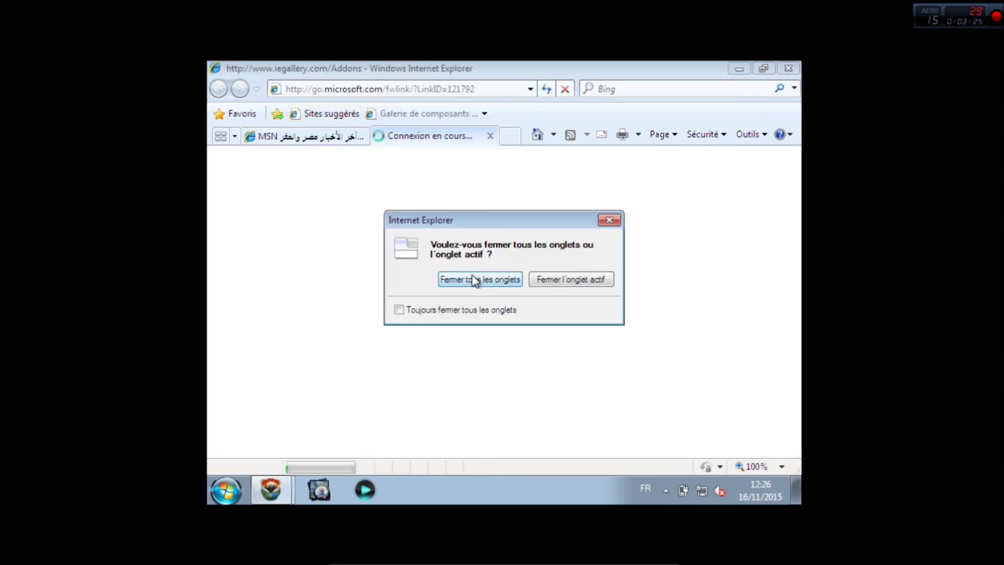
left_click(477, 279)
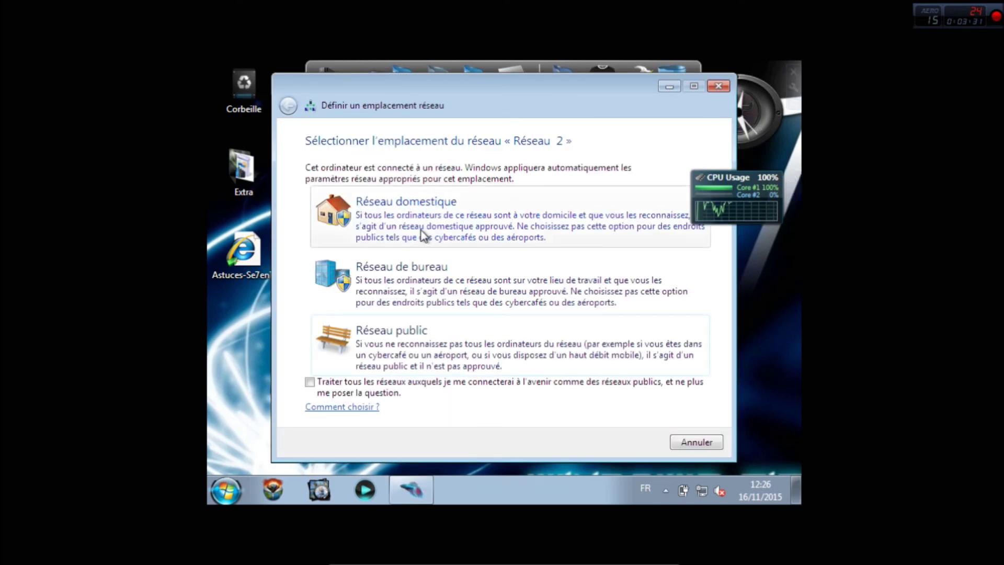
Set the location of the network Réseau 2 to Réseau domestique and return the titan machine to windowed mode.
left_click(421, 225)
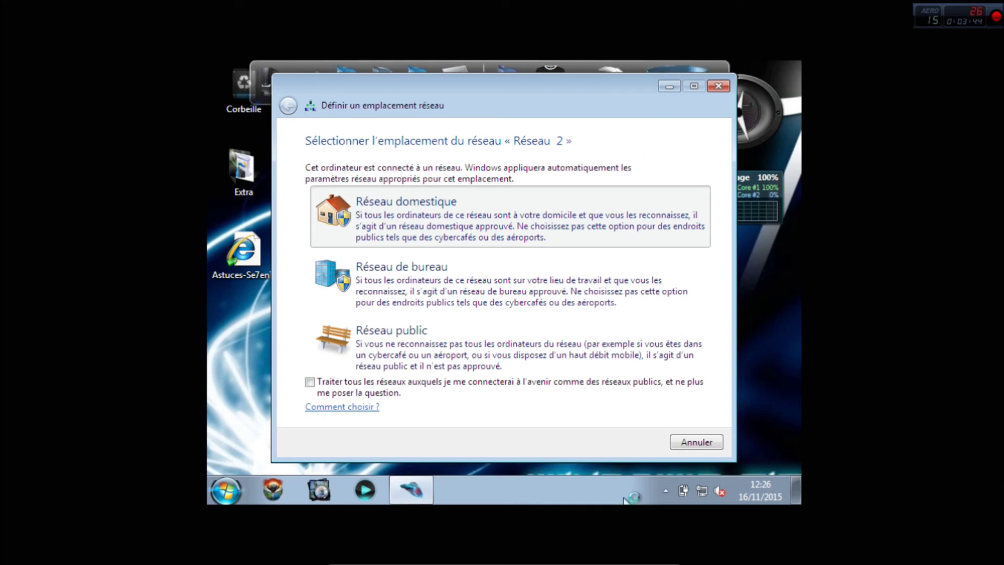
mouse_move(637, 558)
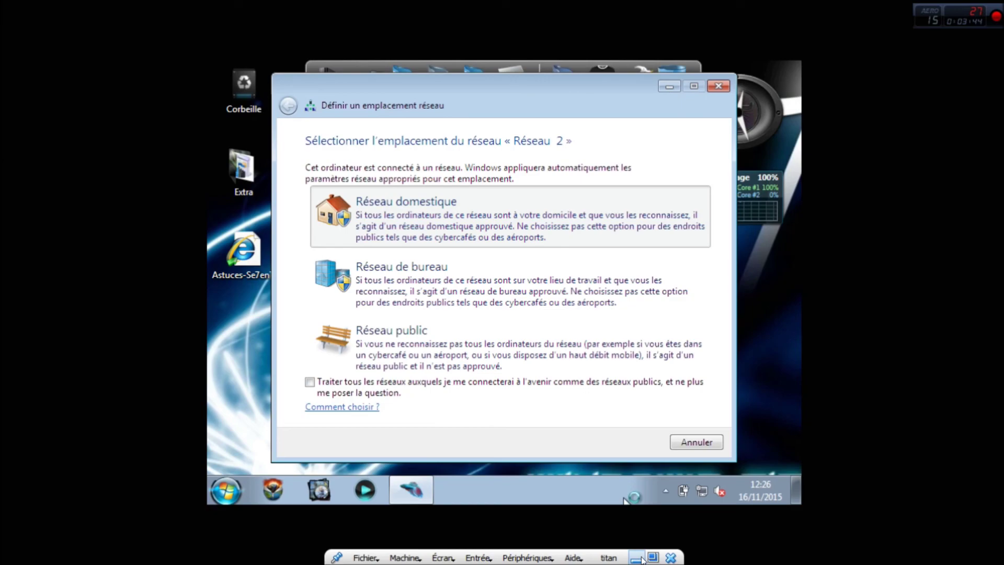
left_click(637, 558)
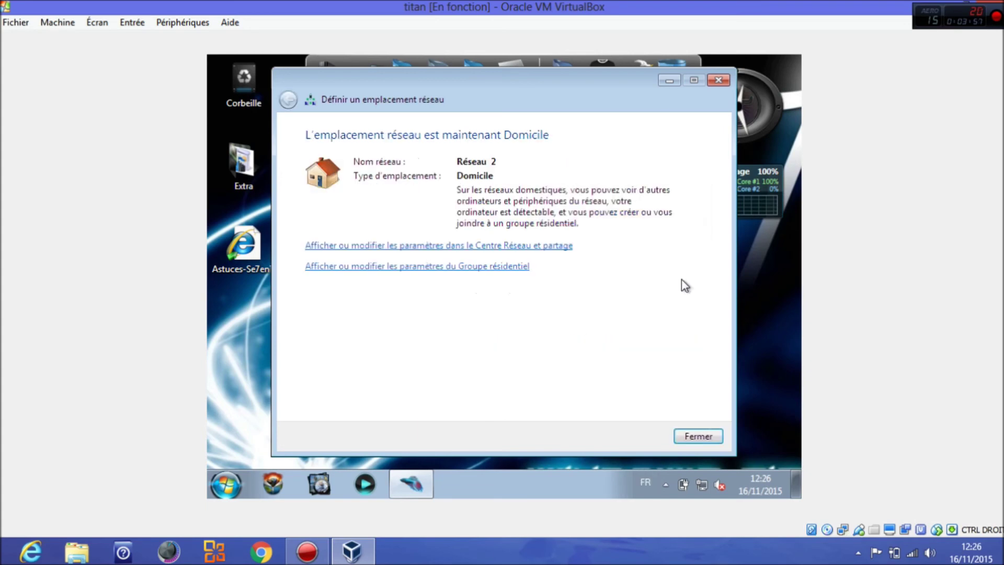
Close the network location confirmation and insert the Guest Additions CD image into the titan machine.
left_click(696, 435)
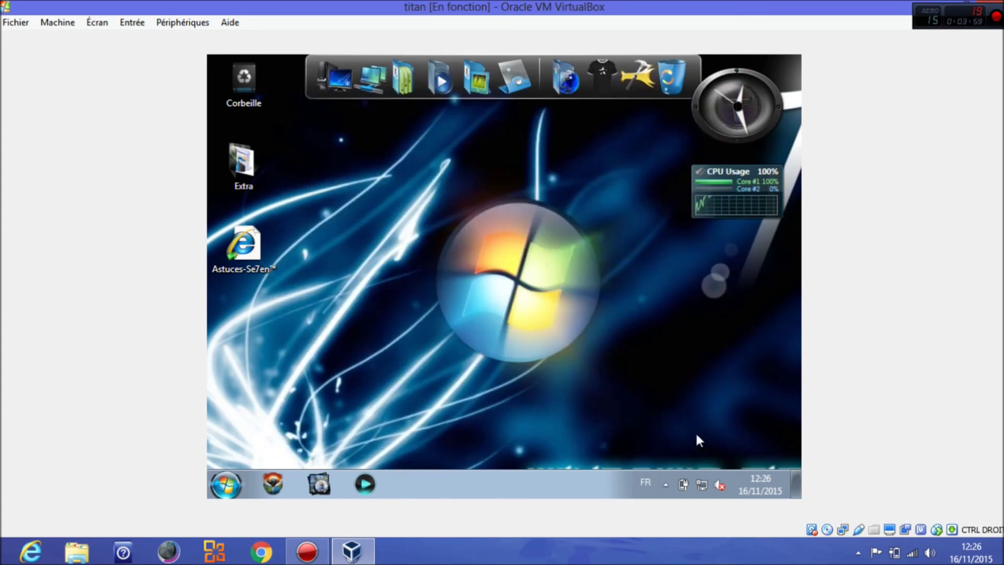
left_click(172, 23)
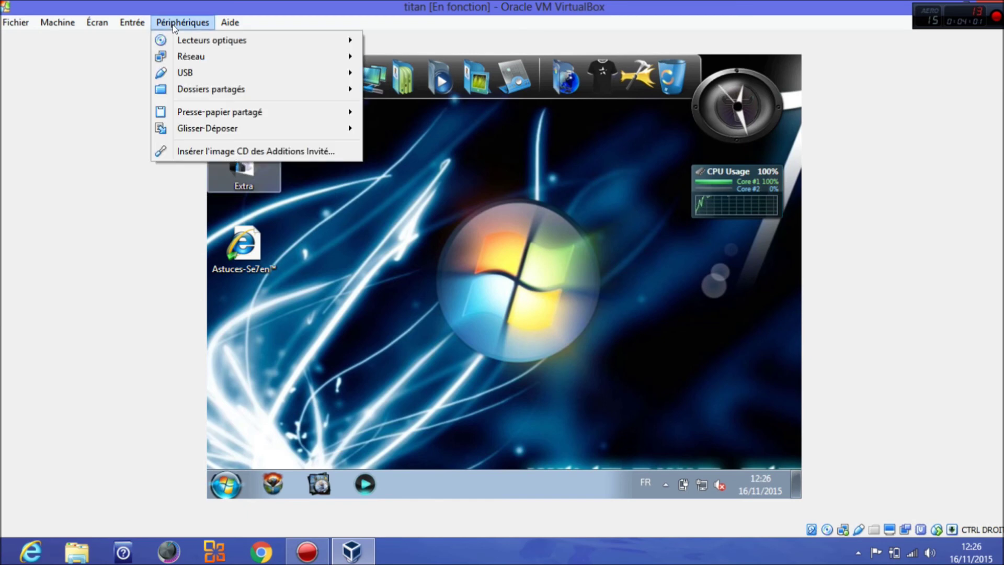
left_click(226, 152)
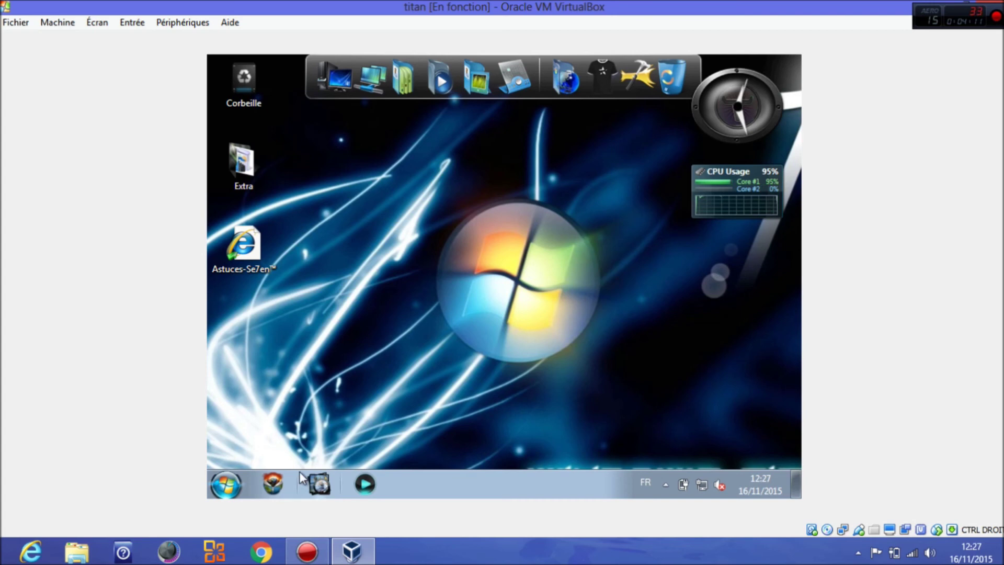
Open Ordinateur, view the files on CD drive D: VirtualBox Guest Additions, and close the window.
left_click(225, 491)
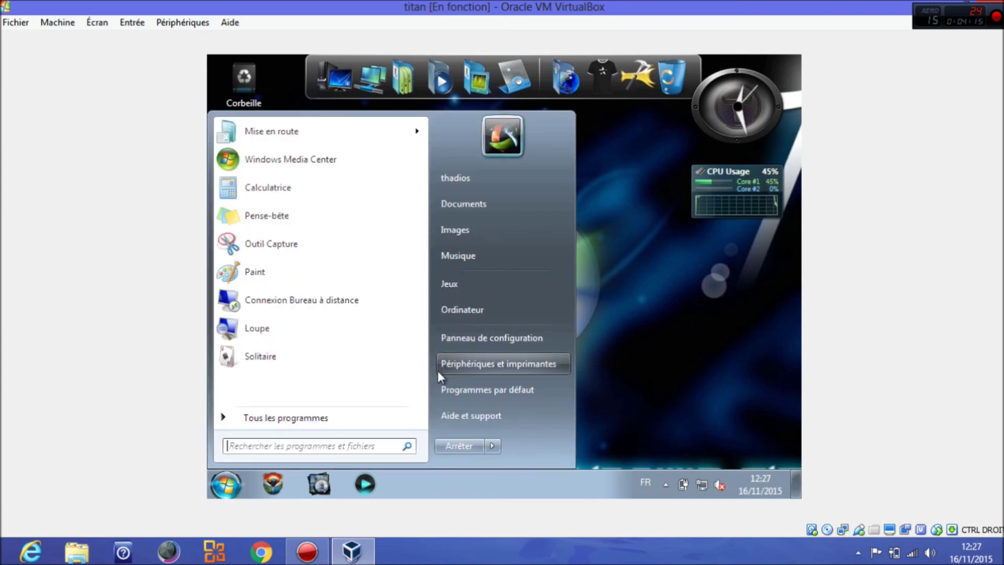
left_click(474, 337)
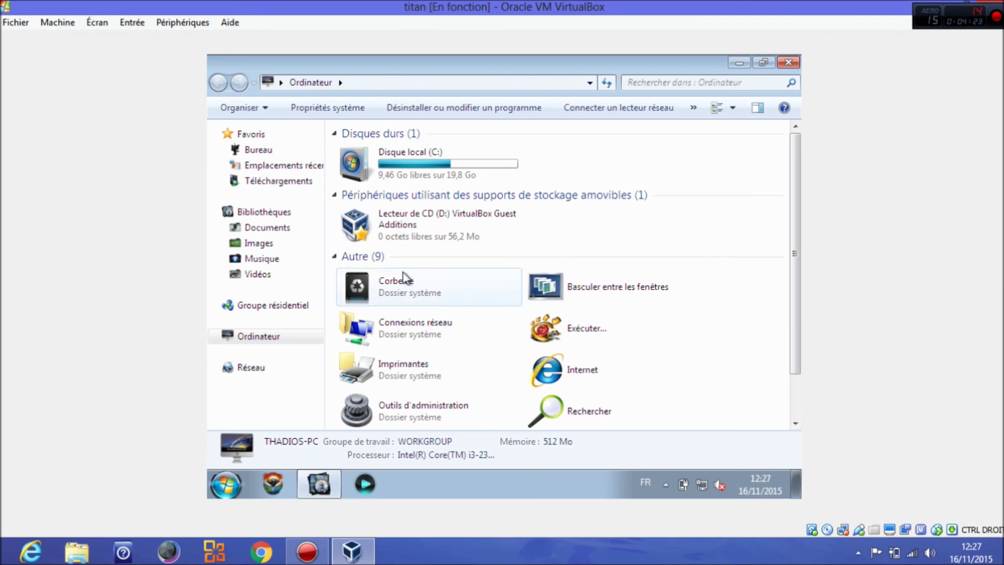
left_click(428, 220)
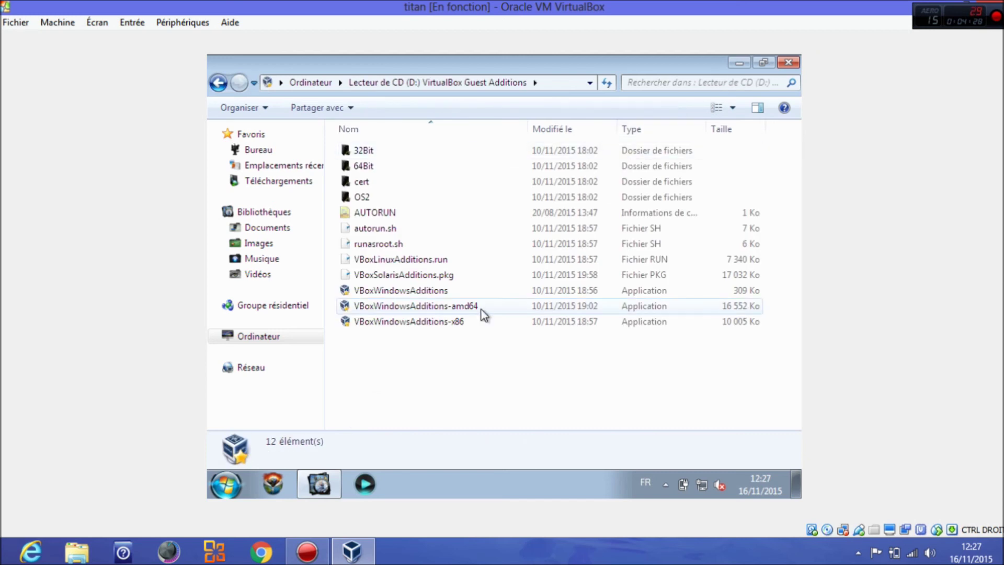
left_click_drag(474, 158, 441, 377)
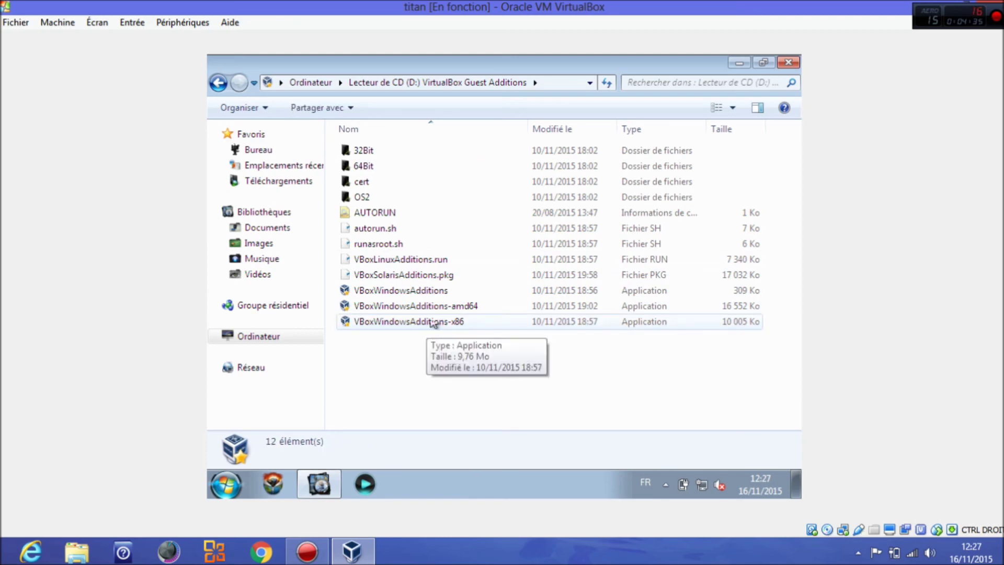
left_click(787, 63)
left_click_drag(647, 239, 527, 348)
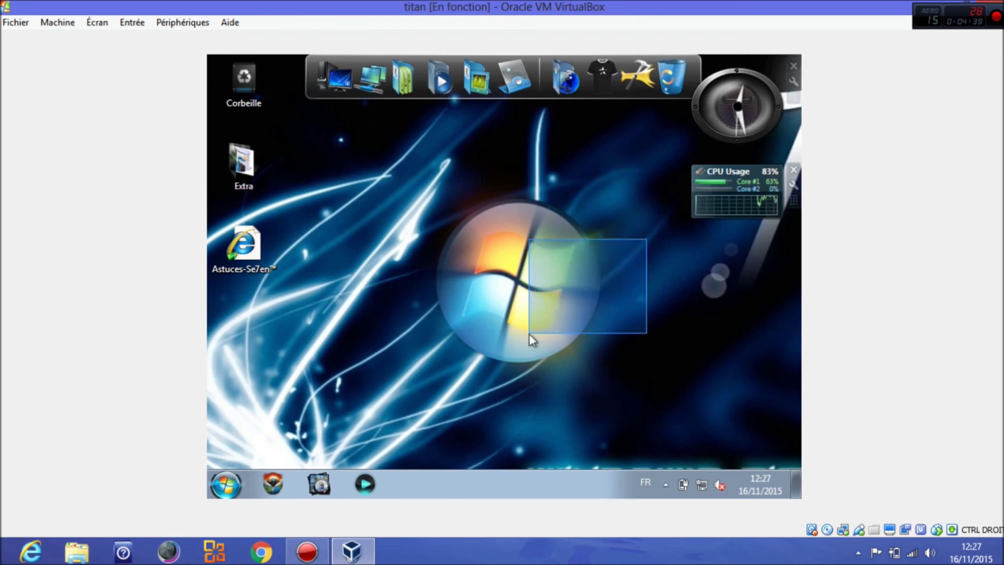
Insert the Guest Additions CD image again and open Ordinateur in the guest system.
left_click(187, 32)
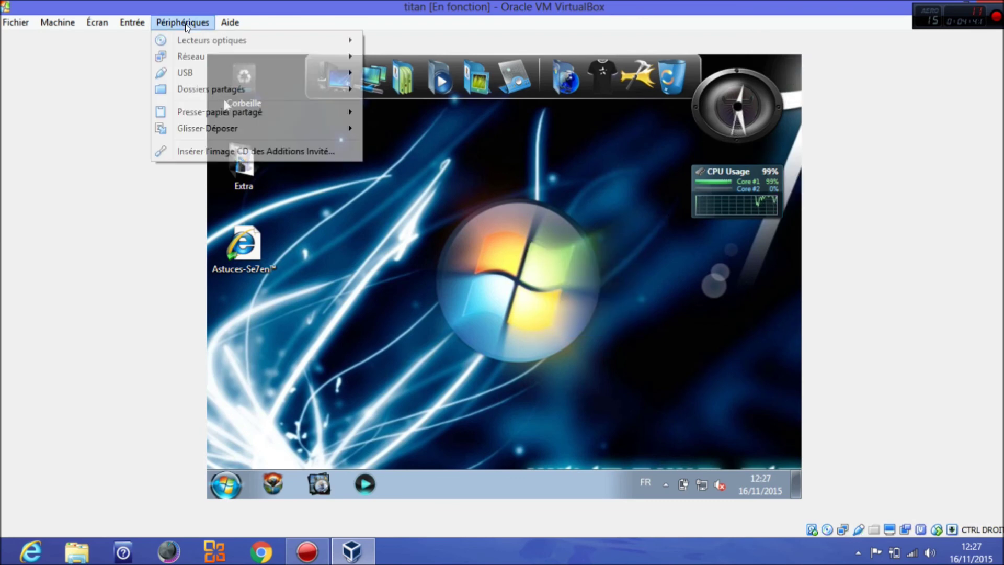
left_click(186, 148)
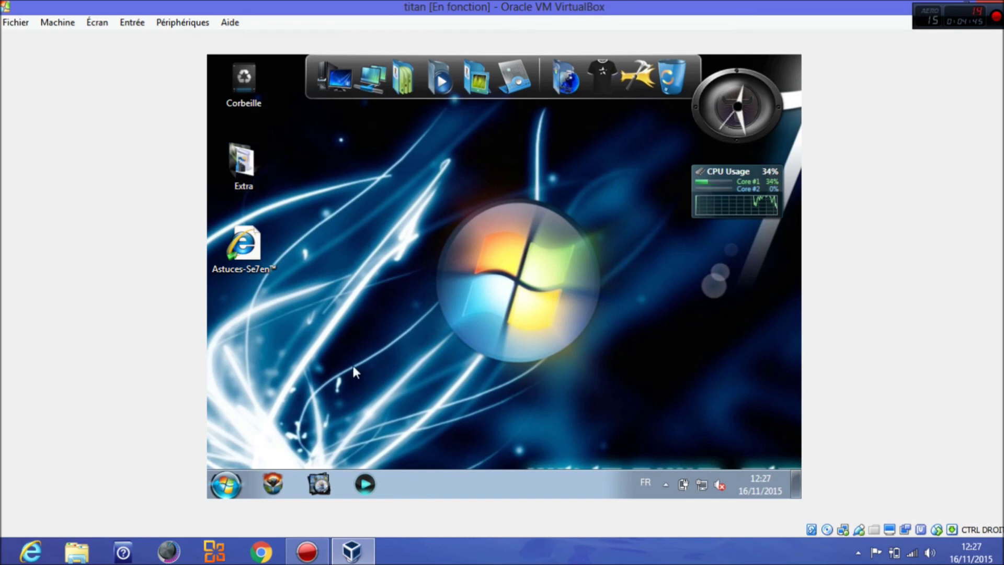
left_click(234, 487)
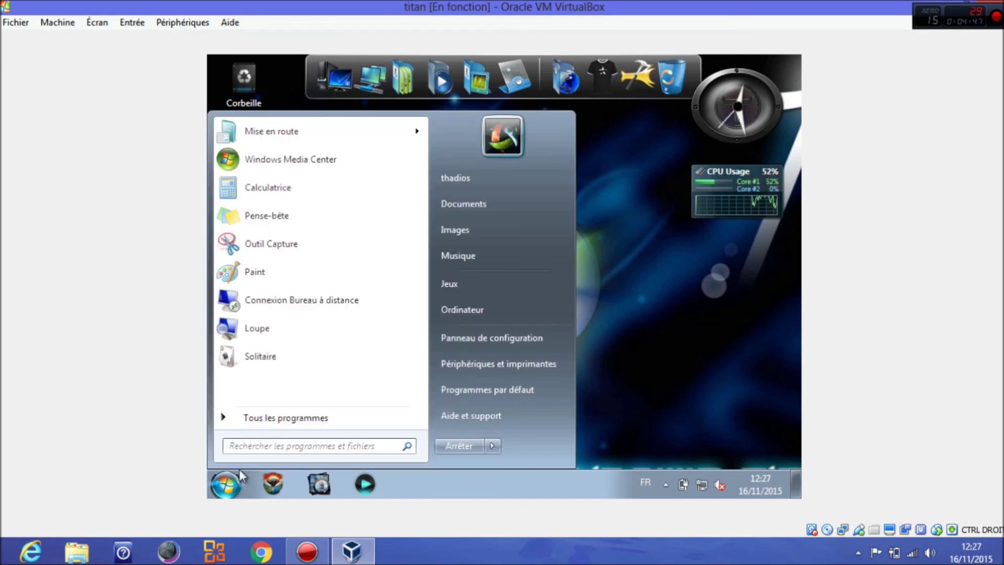
left_click(556, 301)
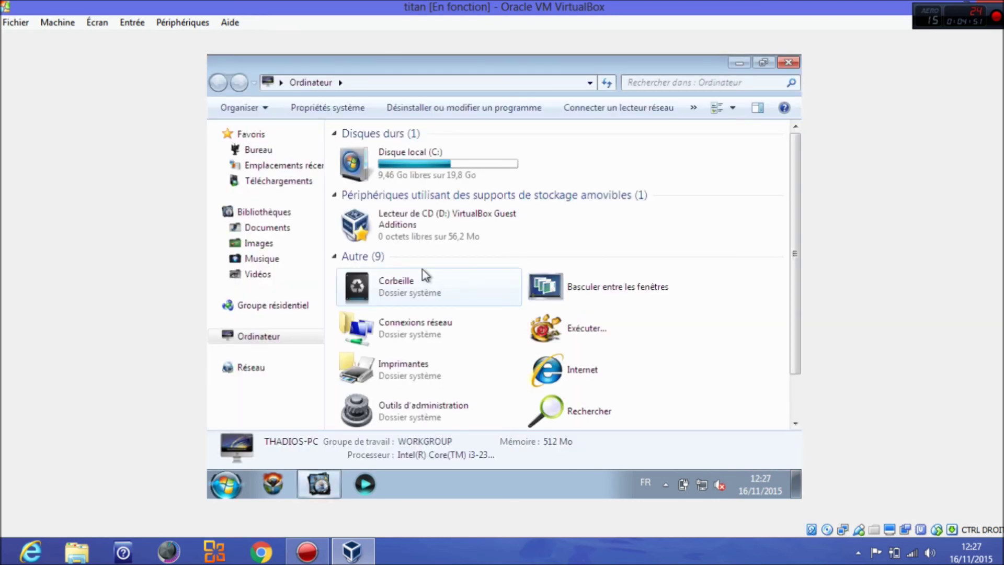
Look through the folders on Disque local (C:) and return to Ordinateur.
left_click(381, 158)
double_click(381, 158)
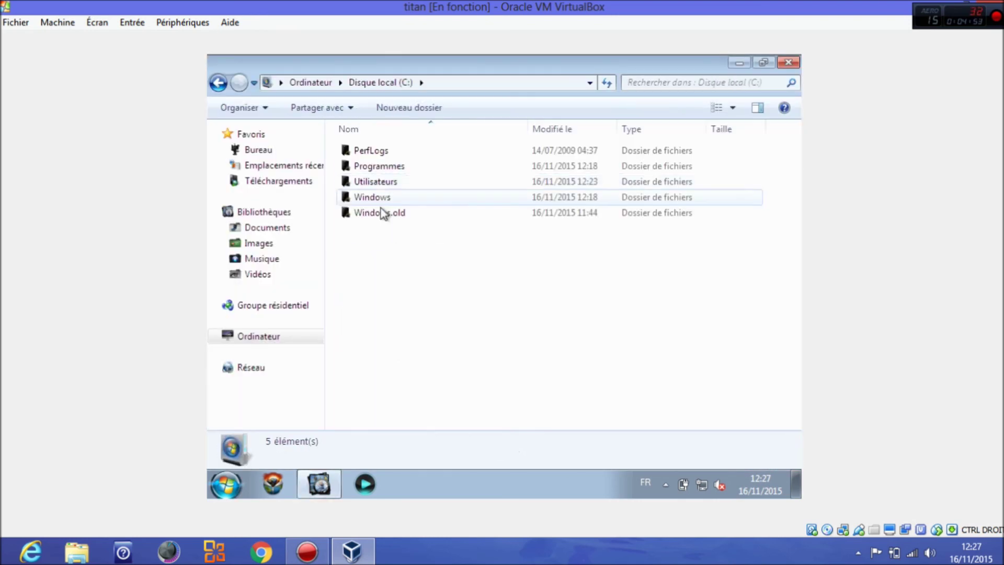
mouse_move(385, 240)
left_mouse_down()
mouse_move(374, 134)
mouse_move(377, 233)
left_mouse_up()
left_click_drag(396, 301, 405, 256)
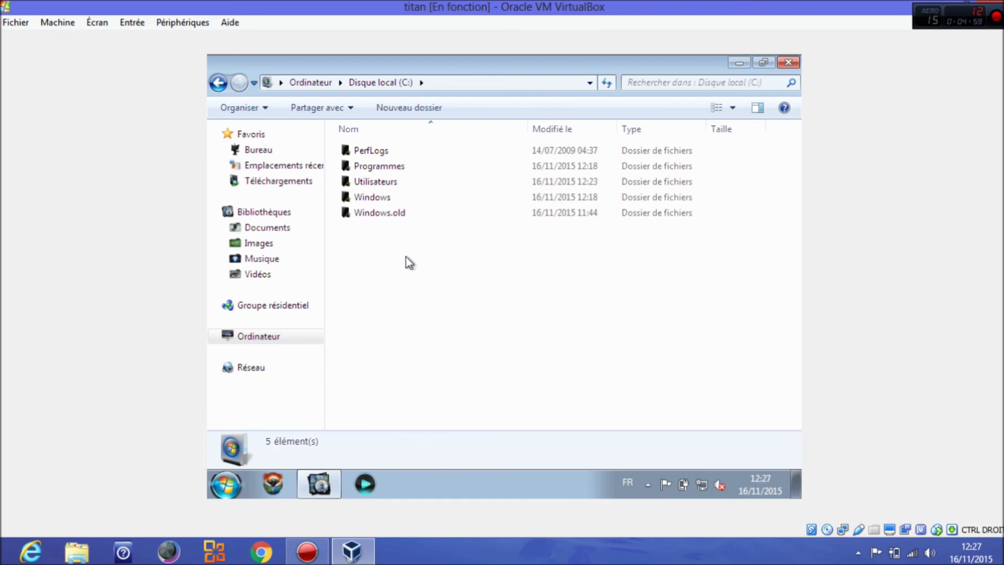
left_click(218, 83)
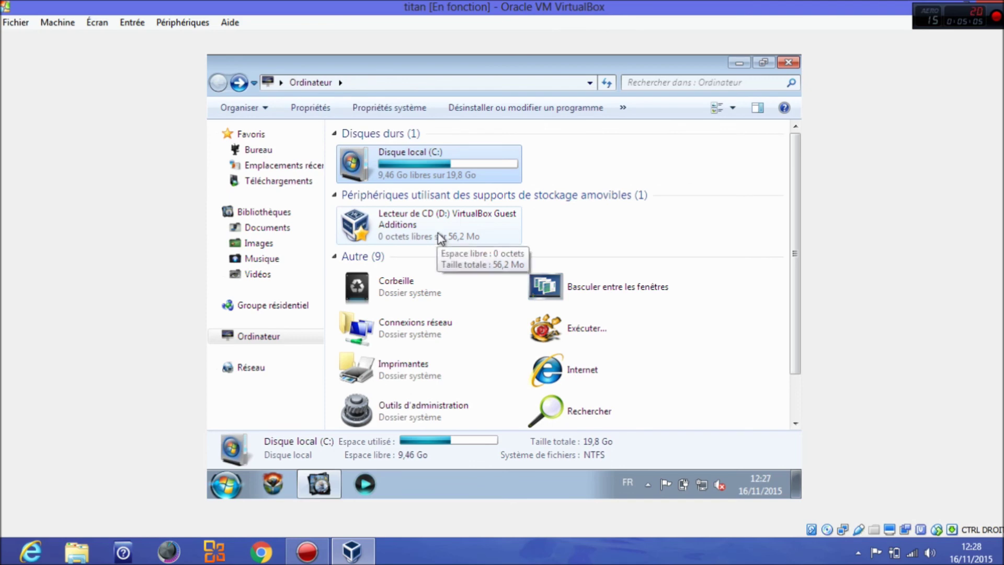
Launch VBoxWindowsAdditions-x86 from CD drive D: and close the file window behind the installer.
double_click(438, 235)
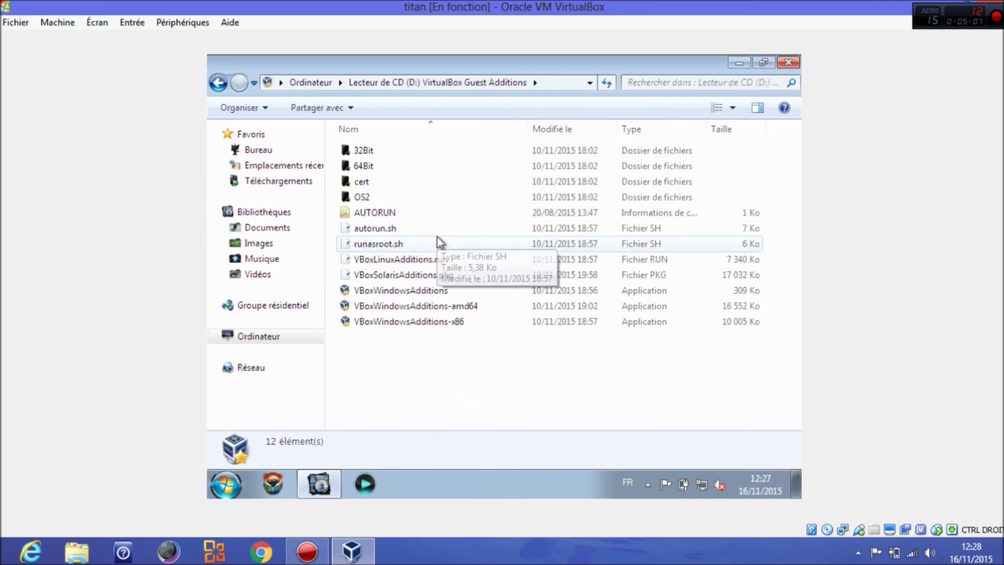
double_click(415, 322)
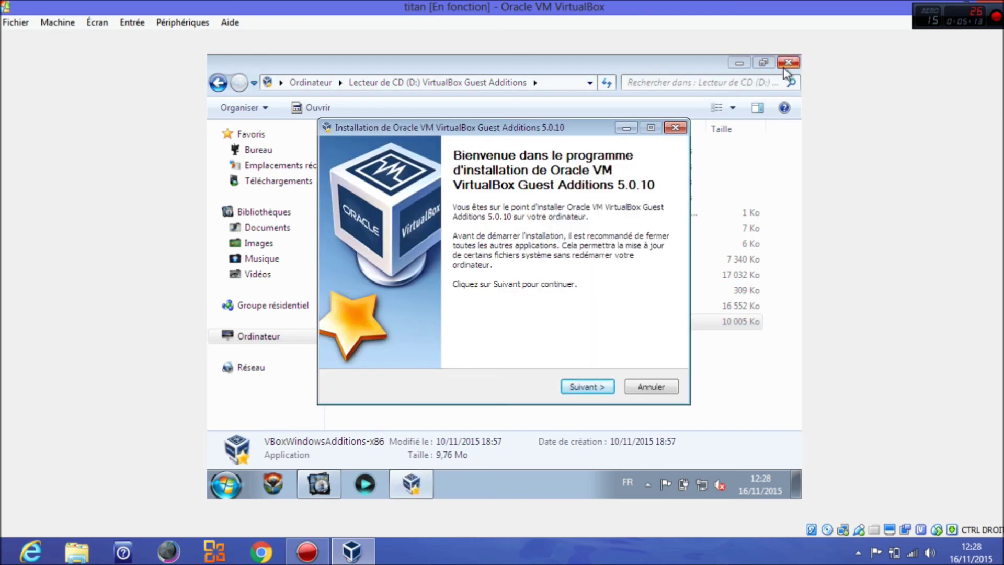
left_click(797, 66)
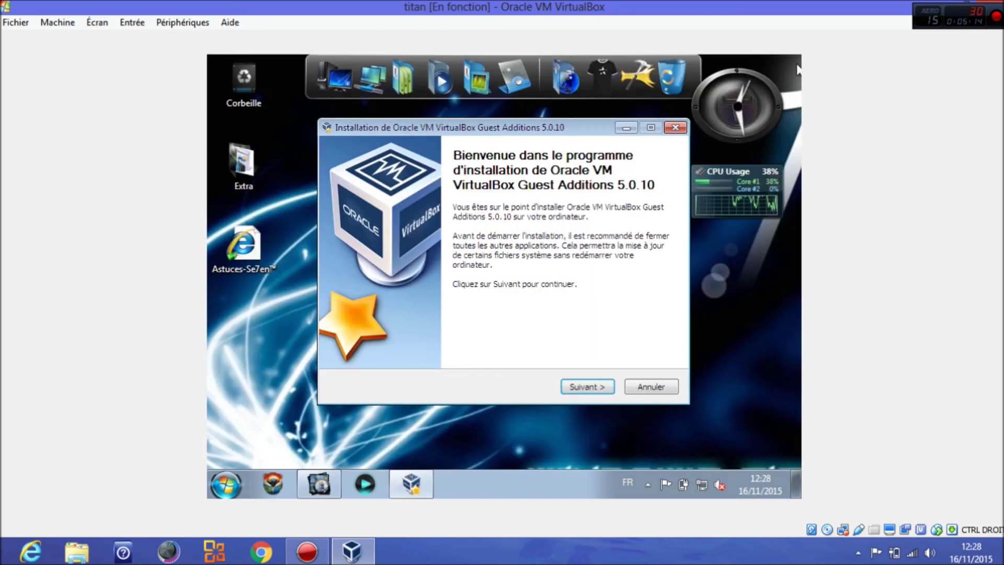
Install Guest Additions 5.0.10 with the default components, approving Oracle Corporation's system device and graphics card drivers.
left_click(580, 390)
left_click(579, 390)
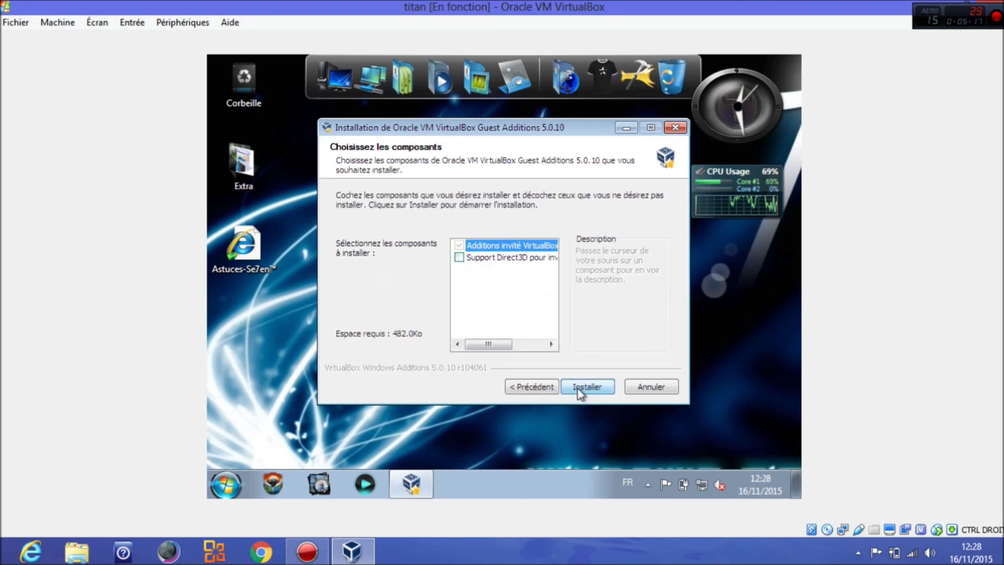
left_click(580, 391)
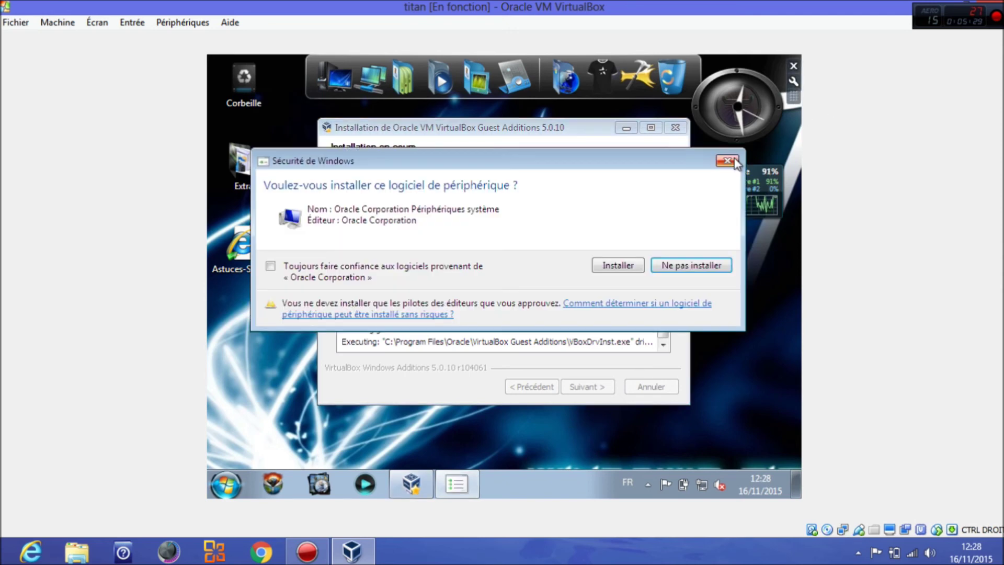
left_click(621, 268)
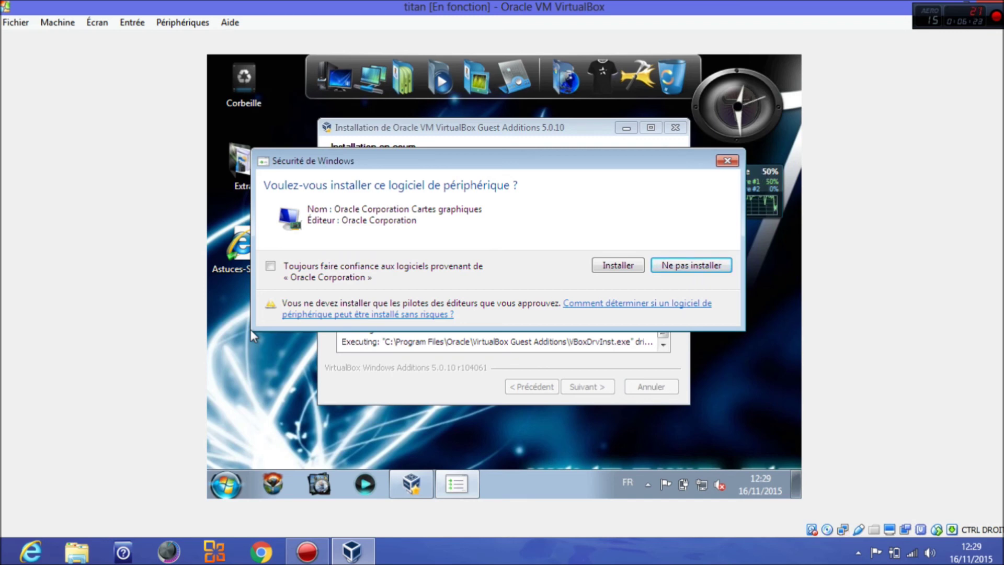
left_click(618, 265)
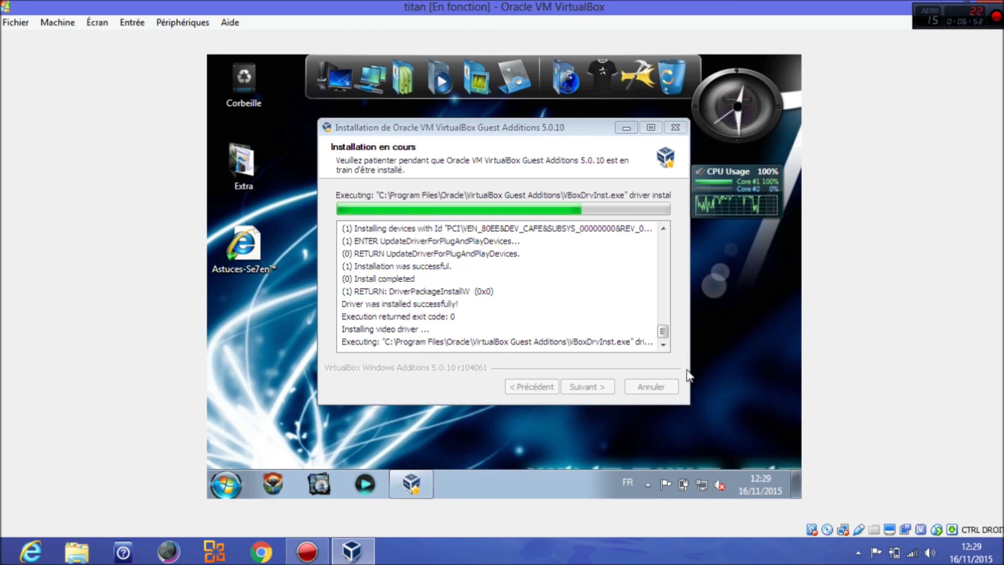
Open and dismiss the audio troubleshooter, and finish the Guest Additions setup with Redémarrer maintenant.
mouse_move(720, 489)
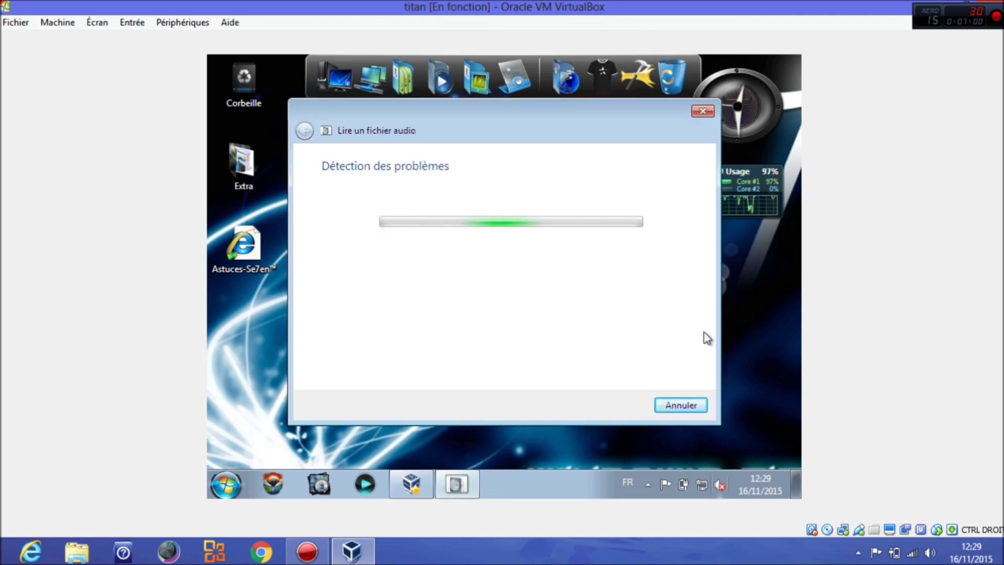
left_click(703, 110)
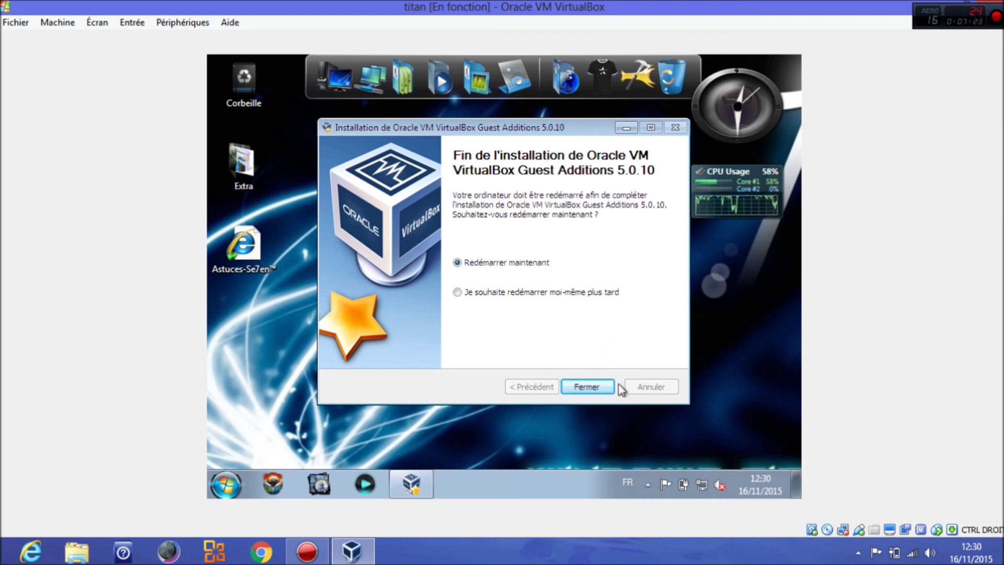
left_click(585, 387)
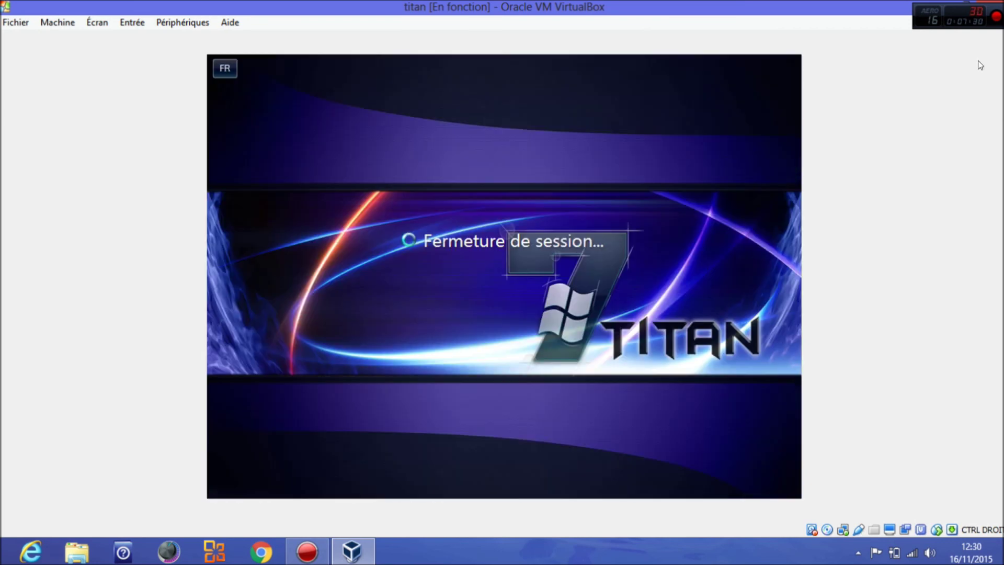
Restore the titan window from its maximized size, clear away the Action! window, and move titan to the screen's upper-left corner.
left_click(966, 4)
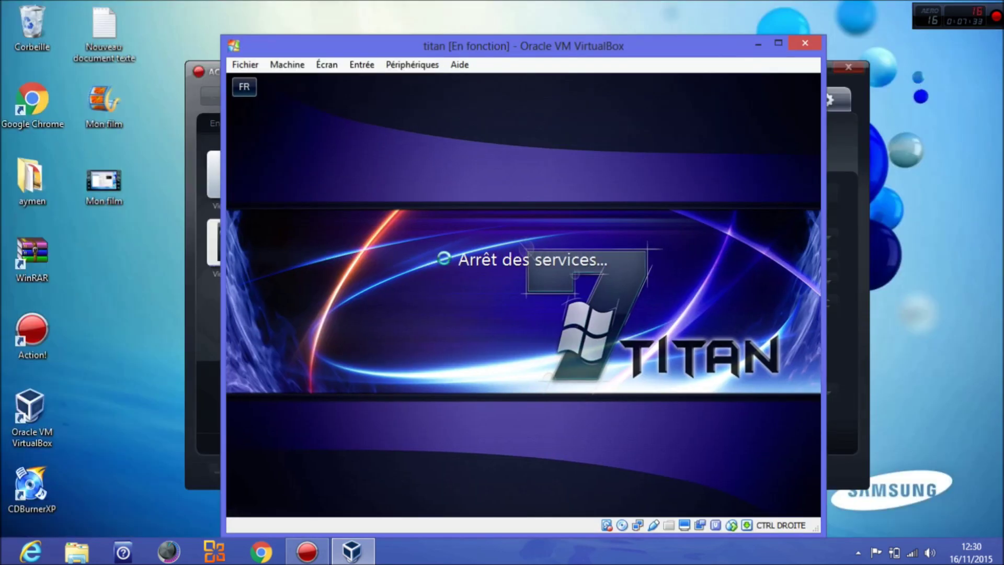
left_click_drag(709, 54, 695, 141)
left_click(823, 66)
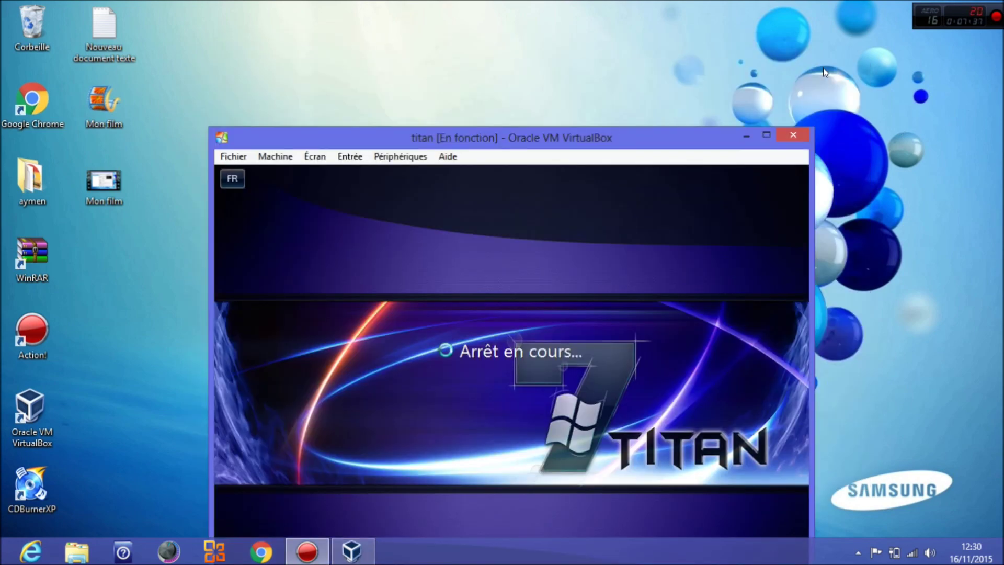
left_click_drag(689, 141, 734, 34)
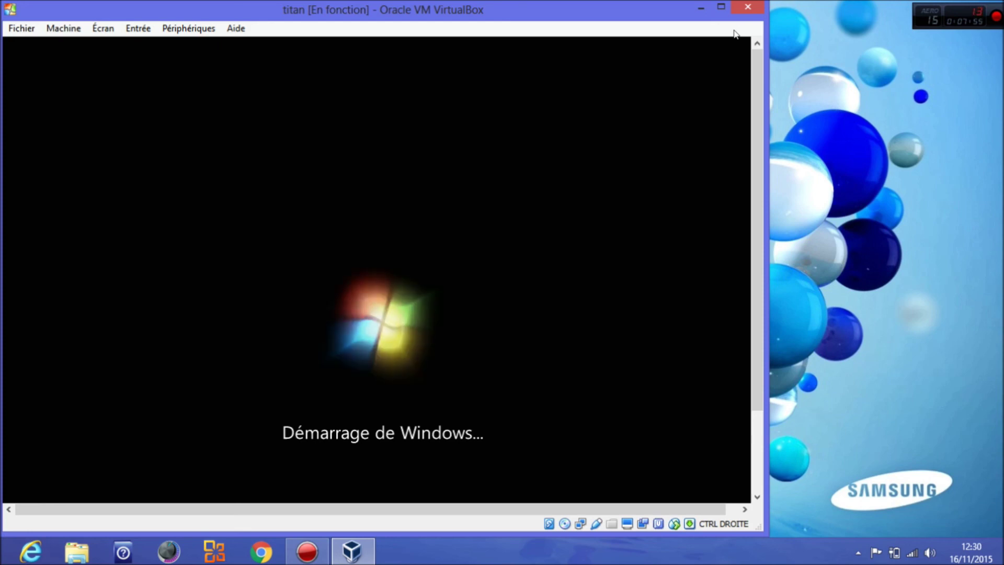
left_click(193, 28)
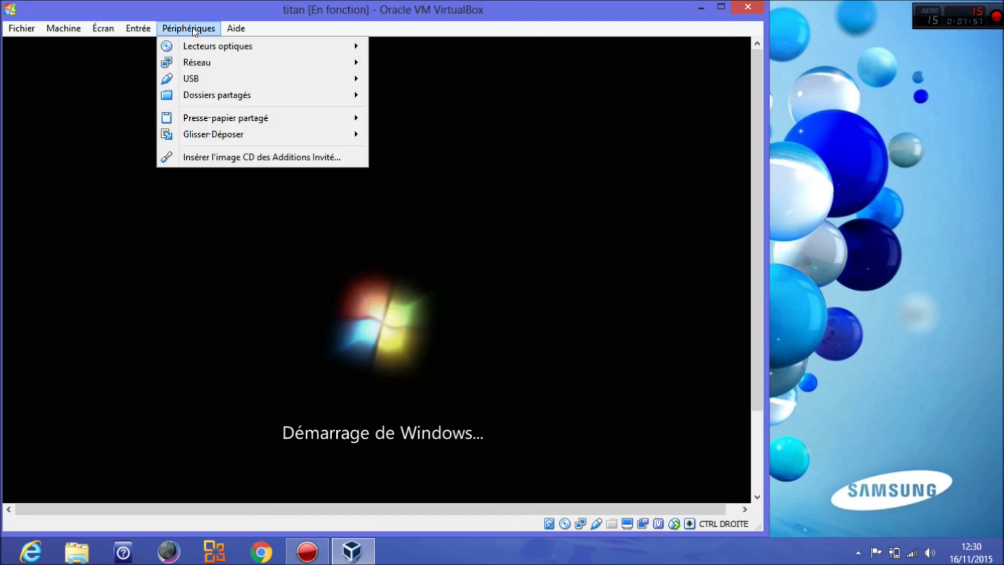
left_click(339, 12)
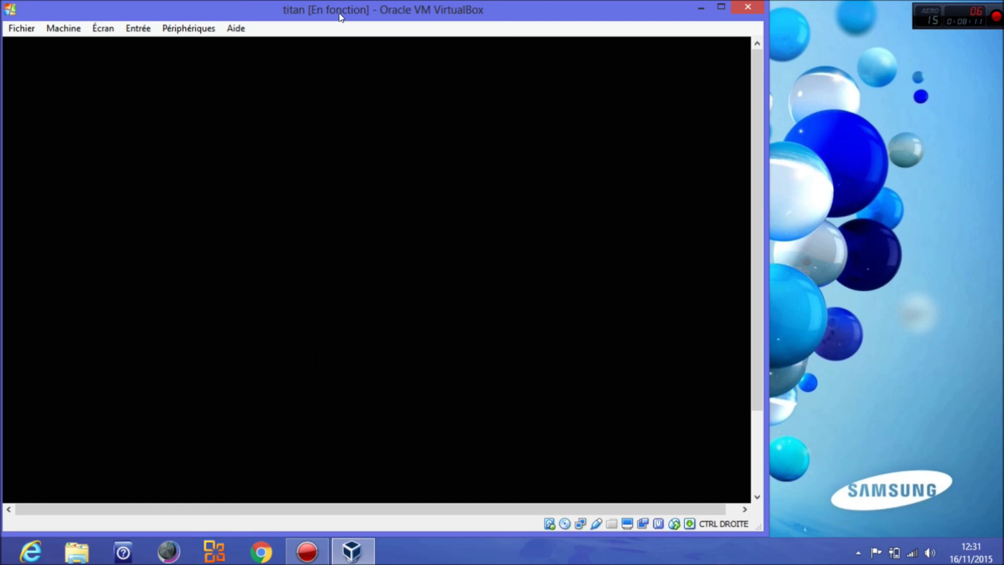
left_click_drag(752, 274, 850, 234)
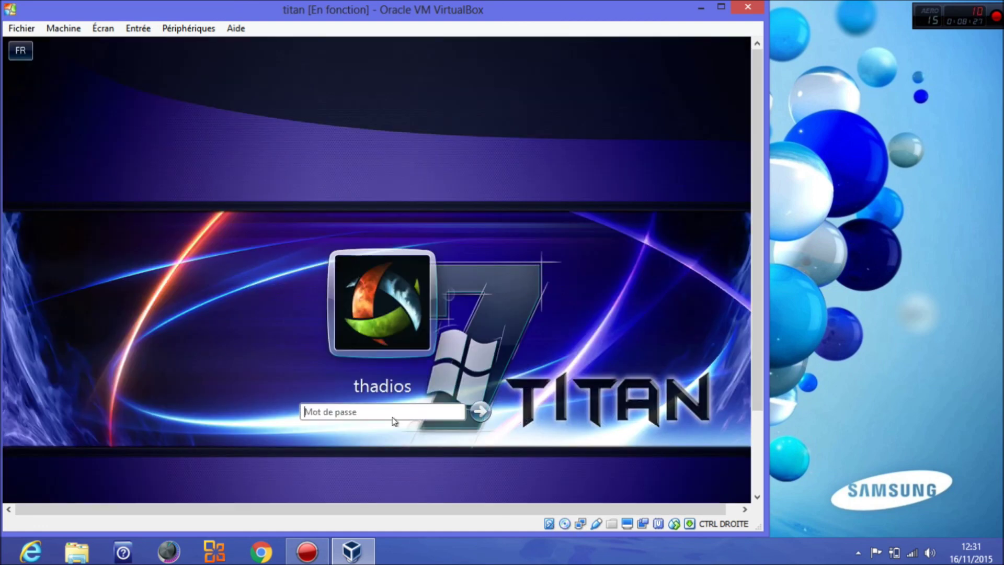
Enter the account password to log in to the restarted titan guest system.
type("*******")
key("Return")
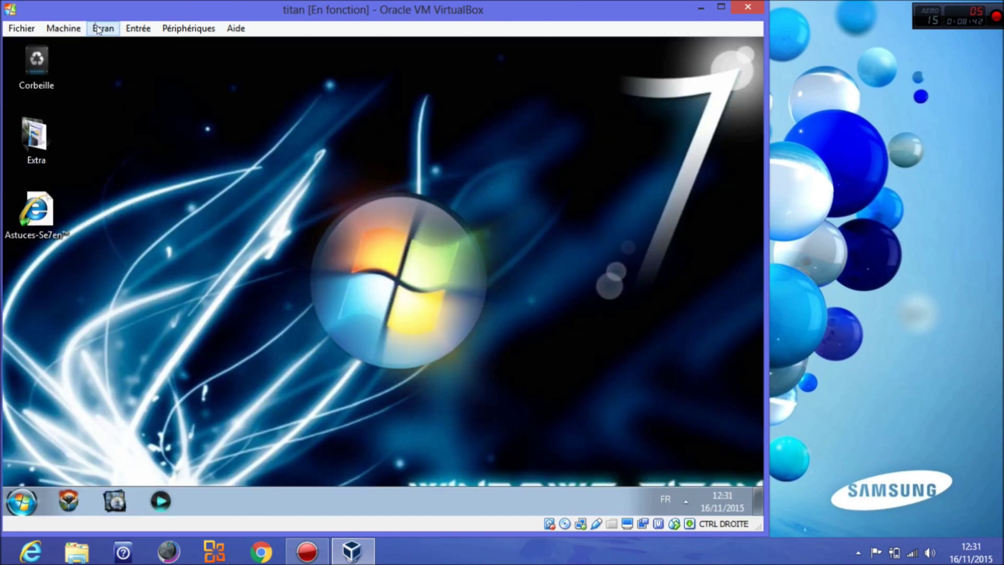
Switch the titan machine to Mode plein écran and accept the mode change.
left_click(101, 28)
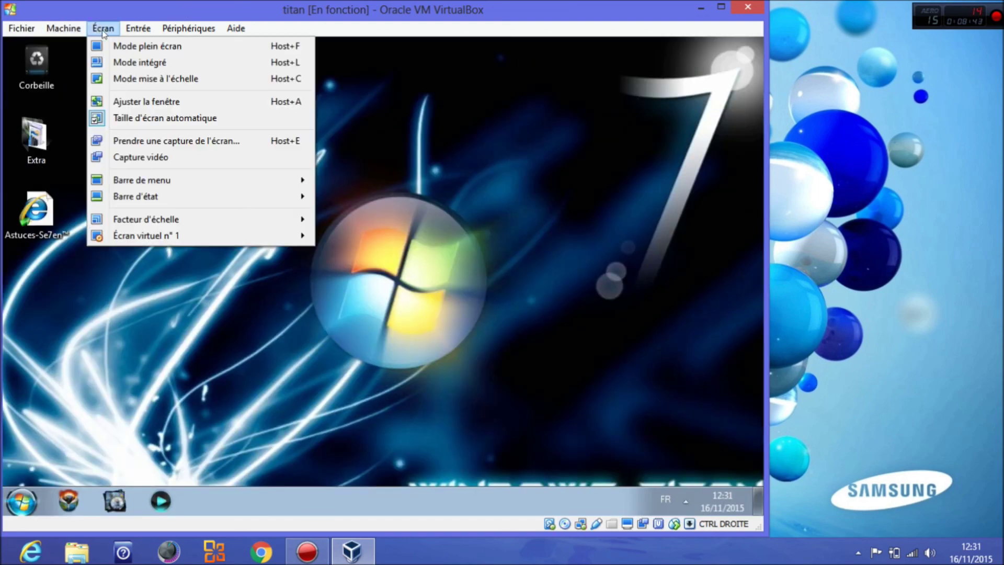
left_click(108, 42)
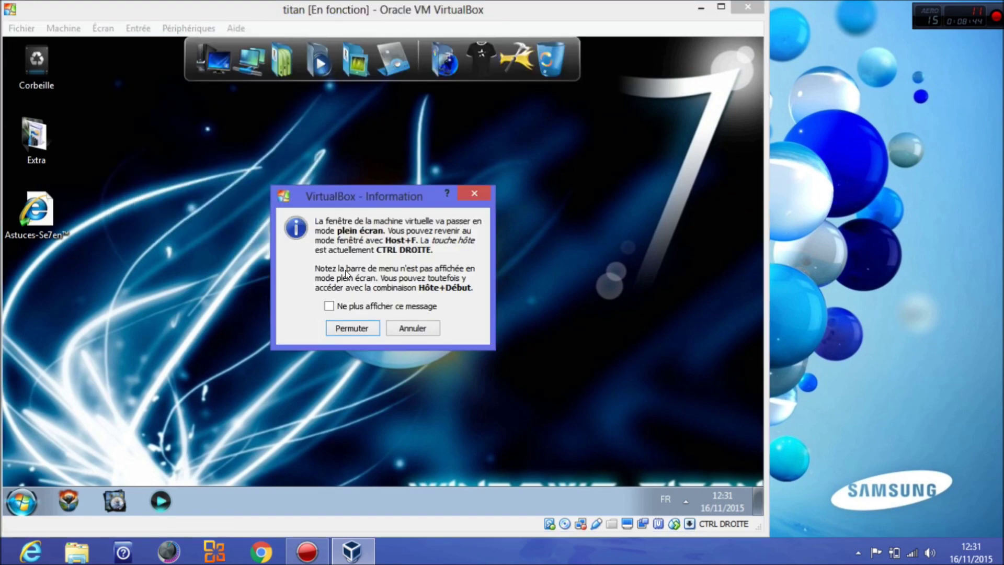
left_click(337, 328)
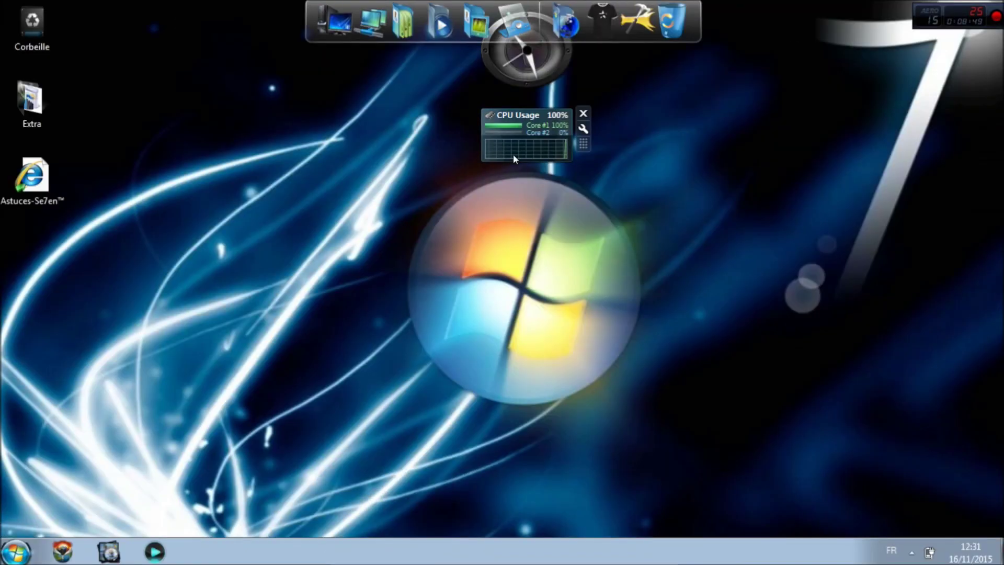
Move the compass gadget to the desktop's upper-right corner and place the CPU Usage gadget below it along the same edge.
left_click_drag(513, 154, 928, 183)
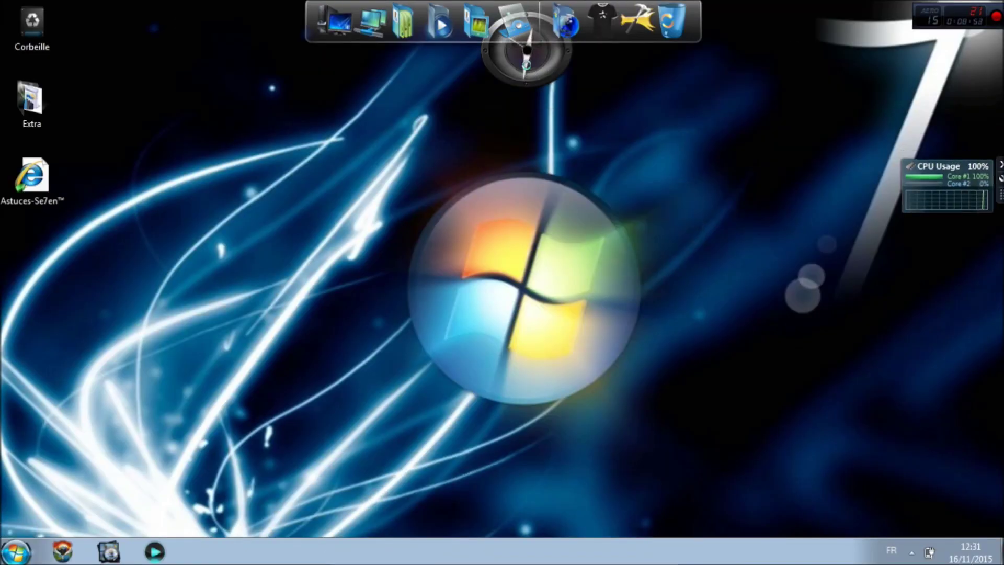
left_click_drag(526, 64, 855, 95)
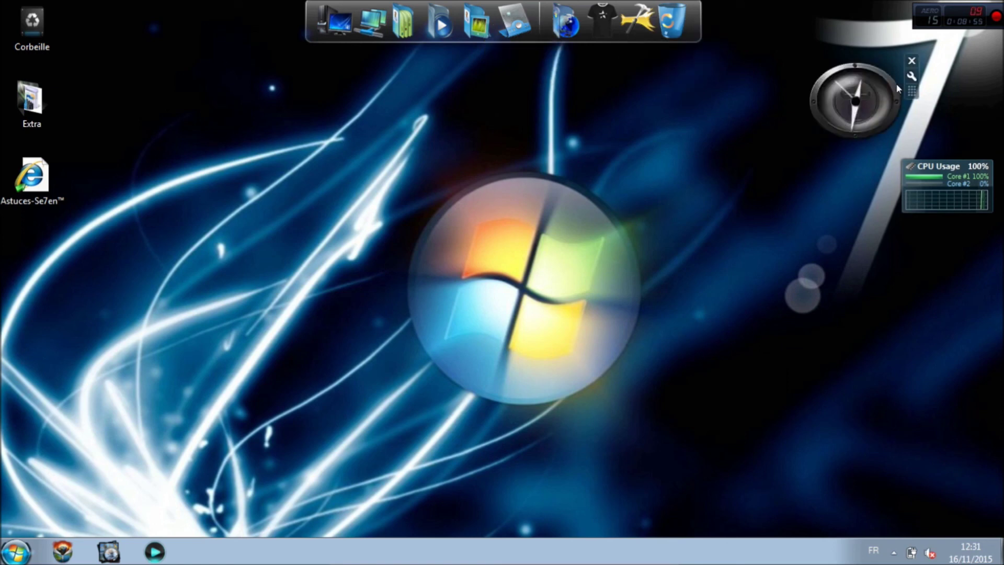
left_click_drag(897, 87, 934, 40)
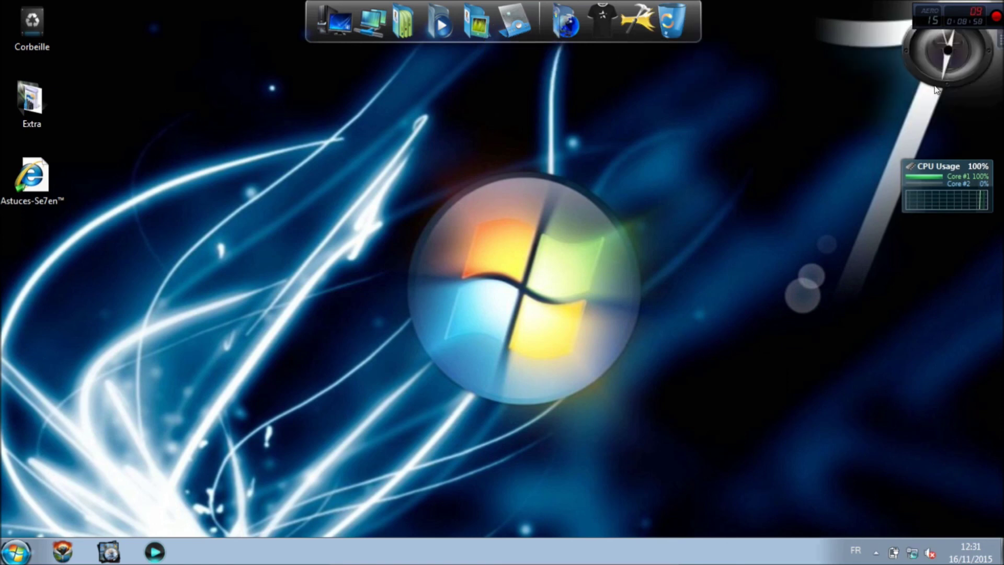
Search for "system", open the Système page to review the Windows edition, hardware and activation details, and close it.
left_click(15, 553)
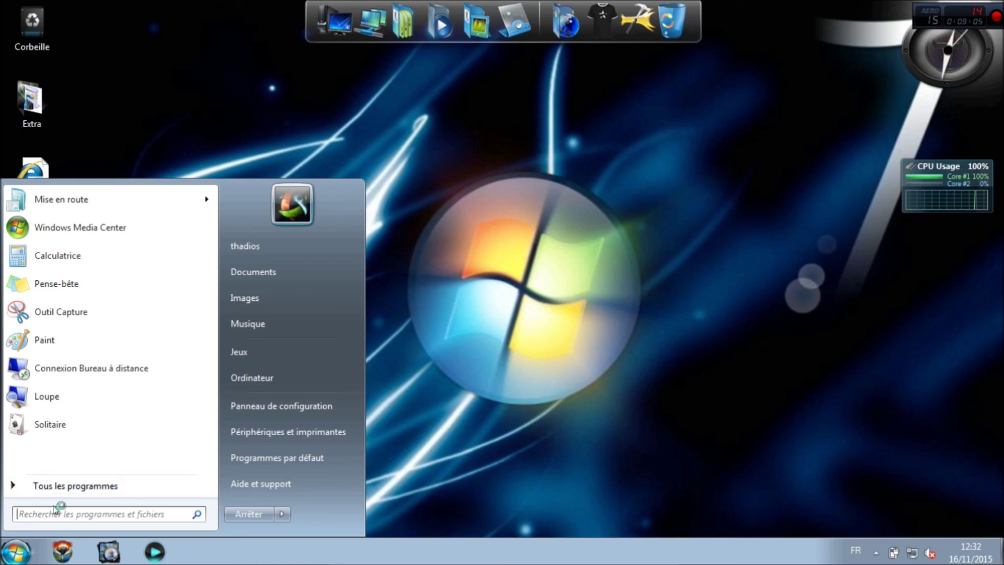
type("sys")
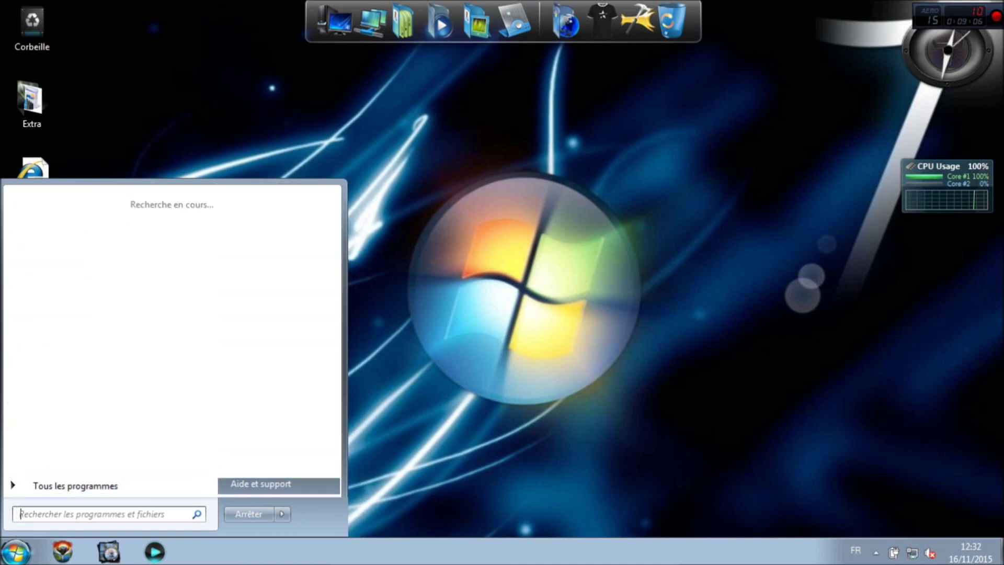
type("tem")
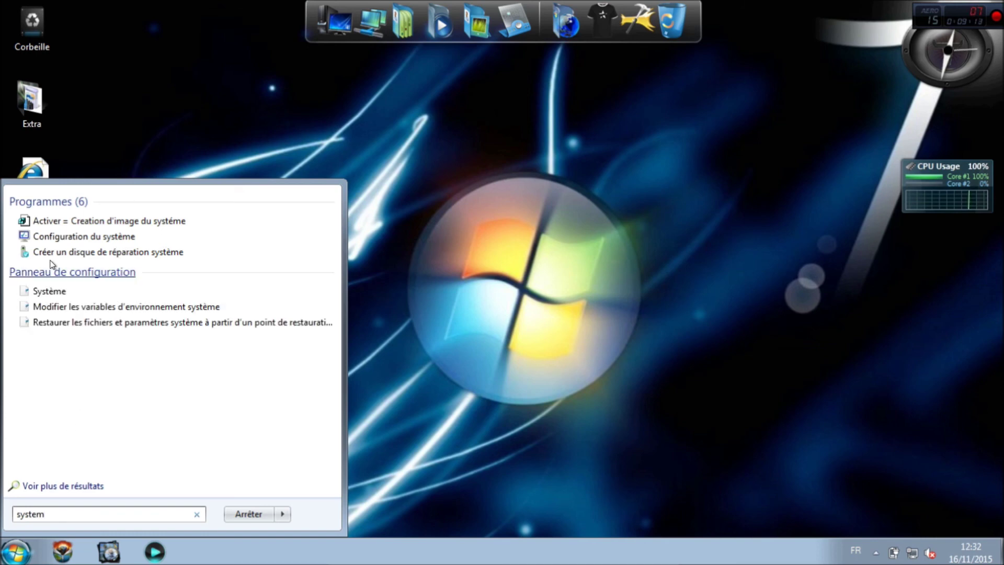
left_click(46, 287)
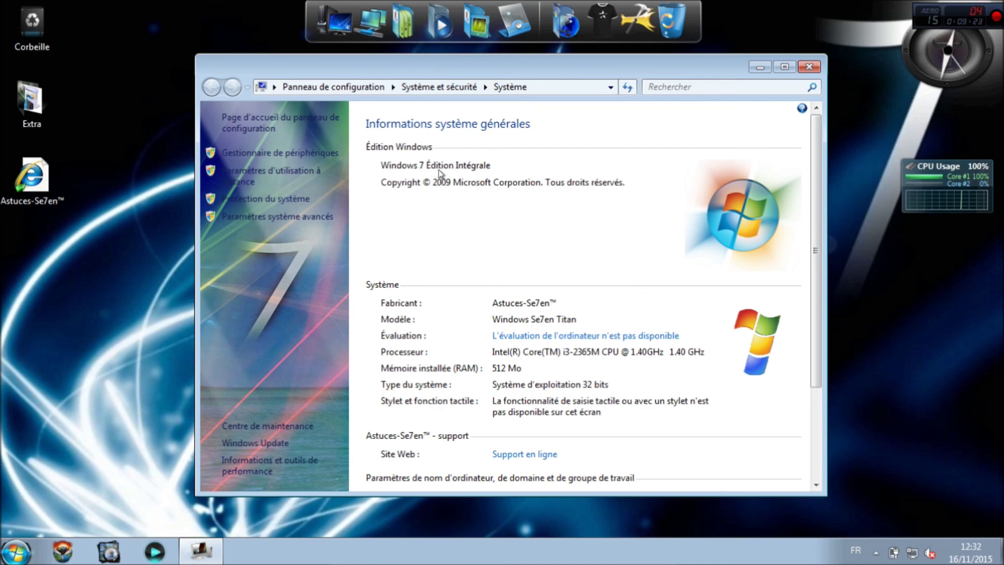
left_click_drag(816, 204, 810, 305)
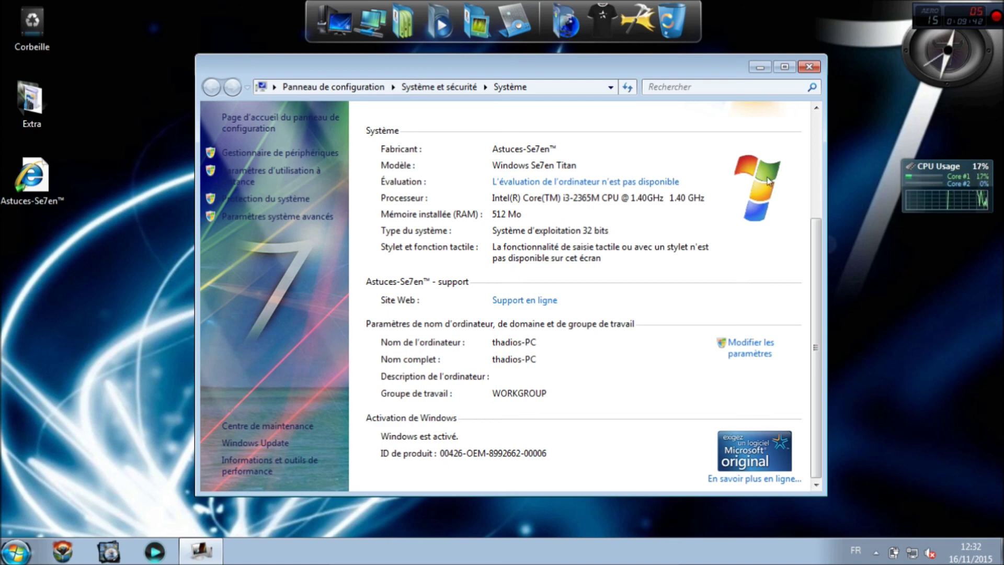
left_click(809, 66)
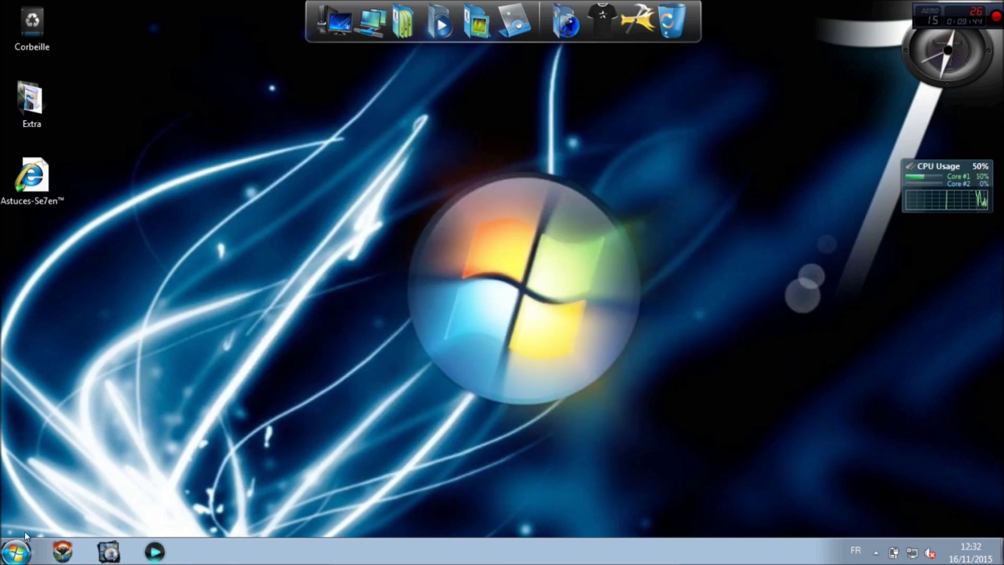
Open a cmd command prompt and run ipconfig to display the guest's network configuration.
left_click(20, 543)
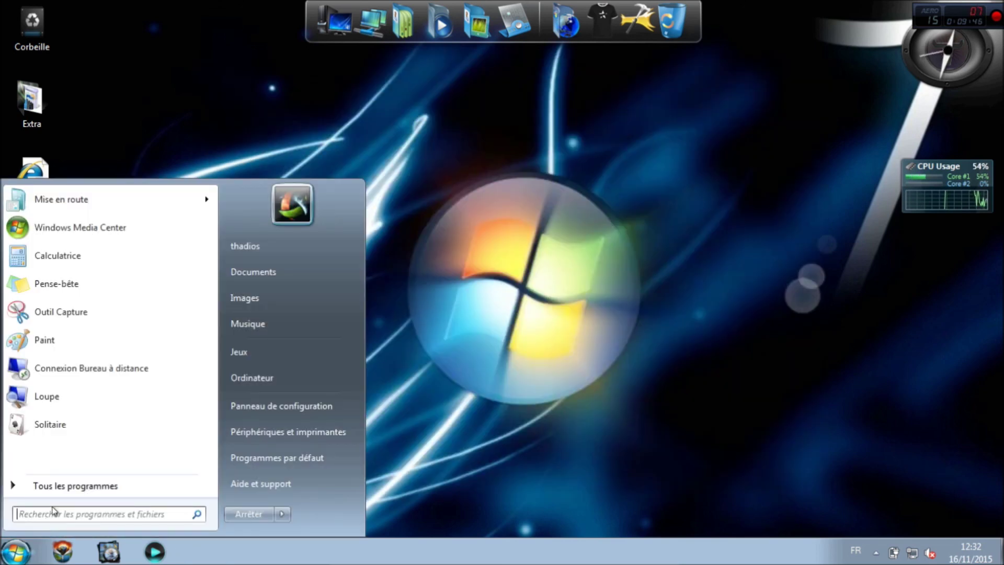
type("cmd")
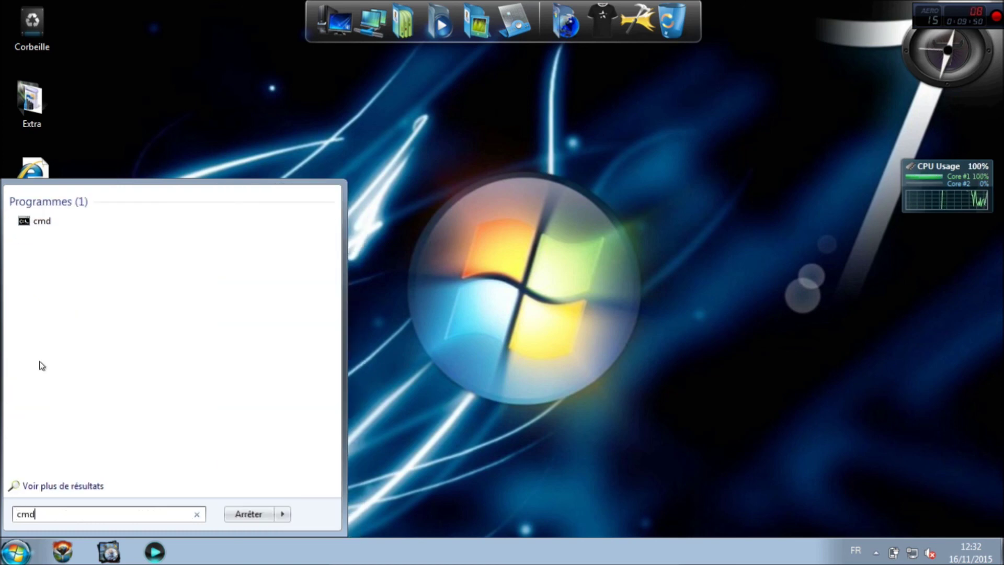
left_click(67, 222)
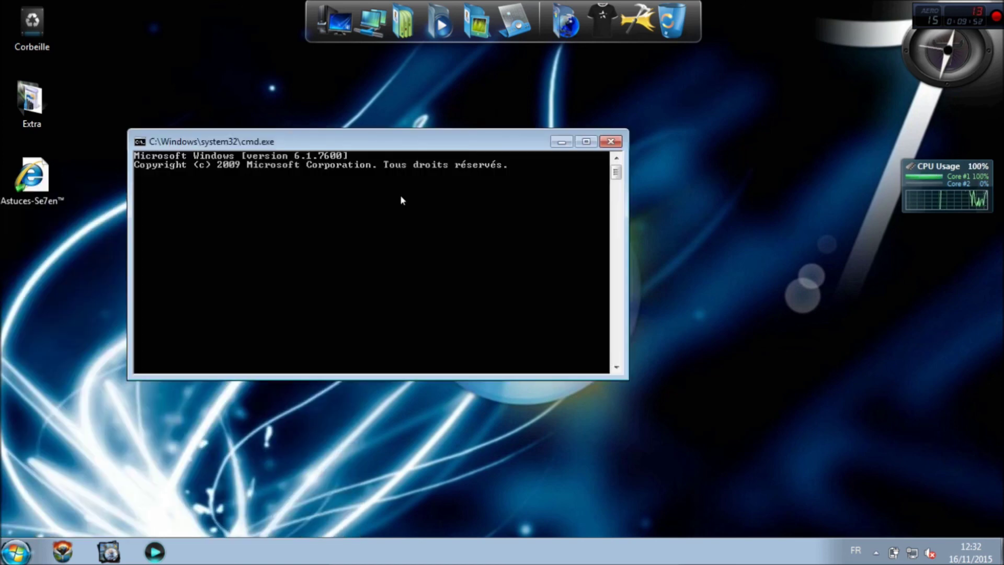
left_click_drag(387, 150, 418, 141)
type("ipconf")
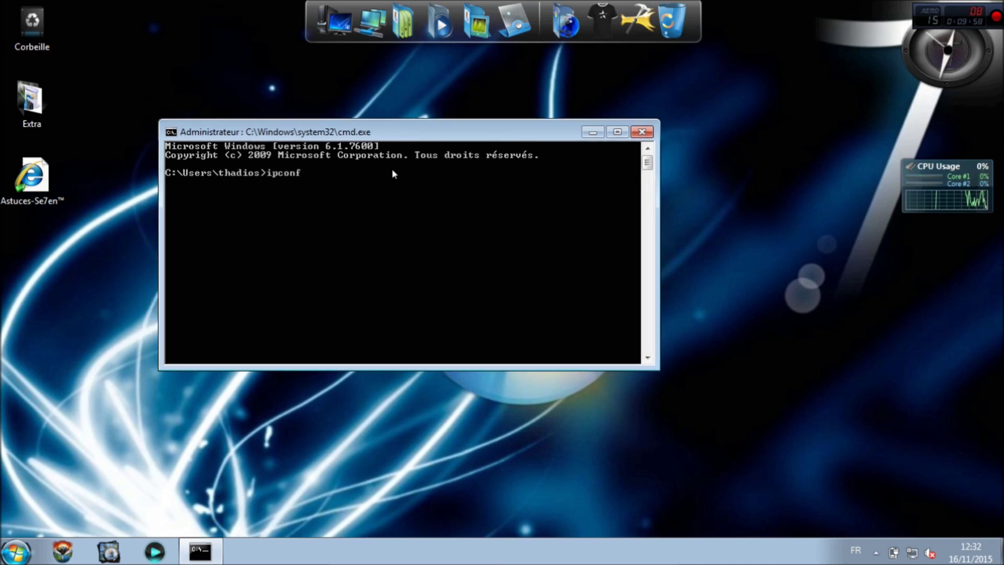
type("ig")
key("Return")
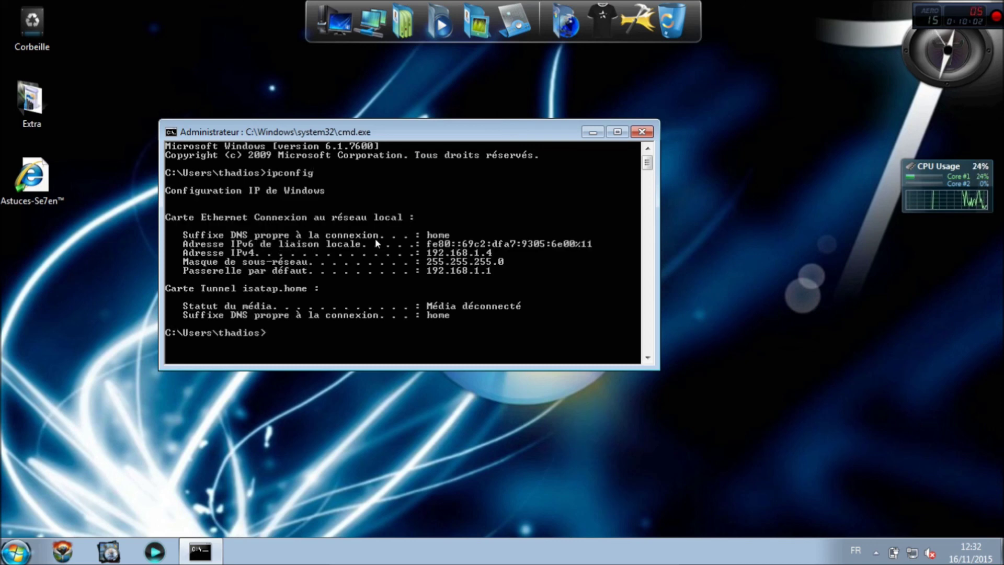
Mark the IPv4 address in the ipconfig output and close the command prompt.
right_click(490, 253)
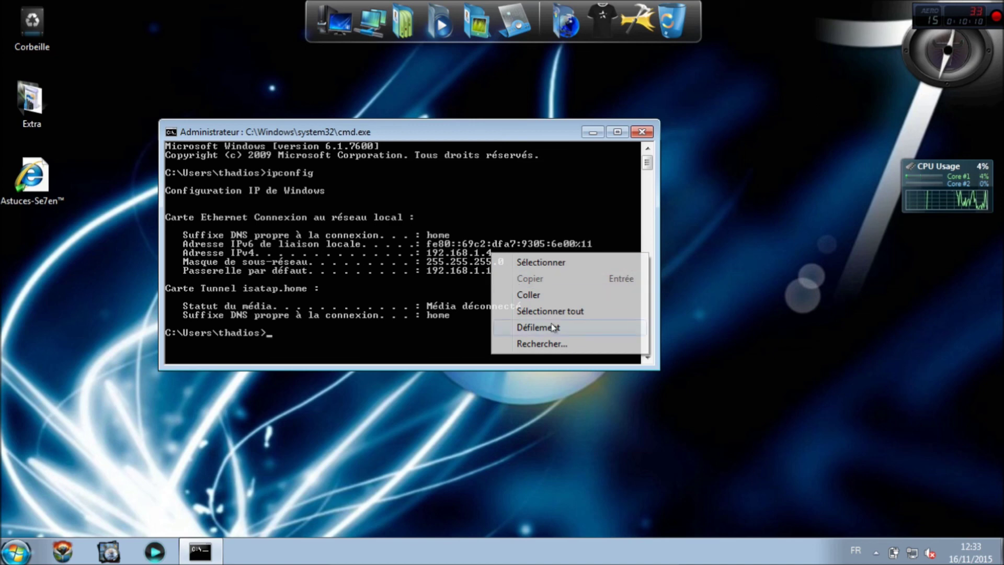
left_click(557, 266)
left_click_drag(492, 253, 426, 253)
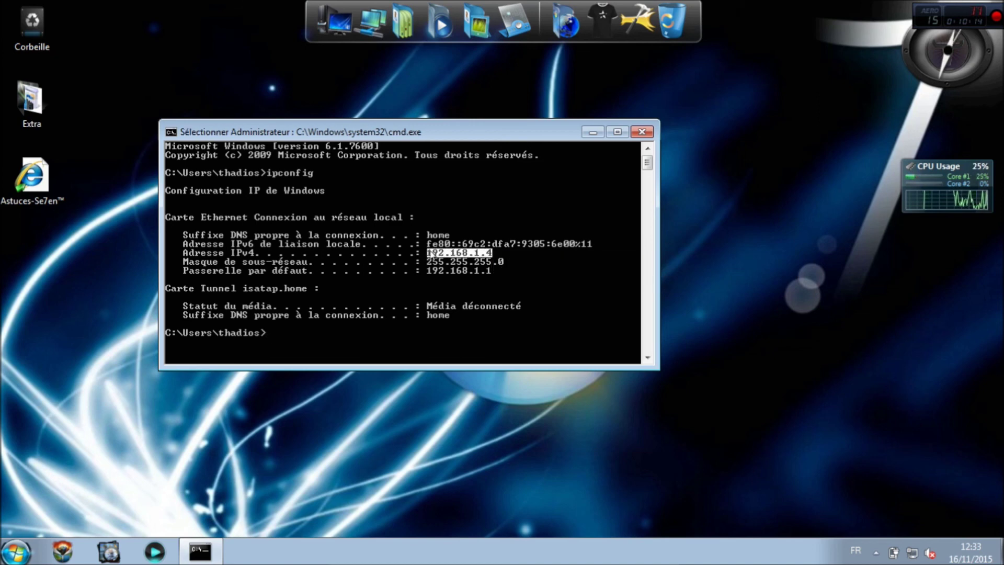
left_click(645, 129)
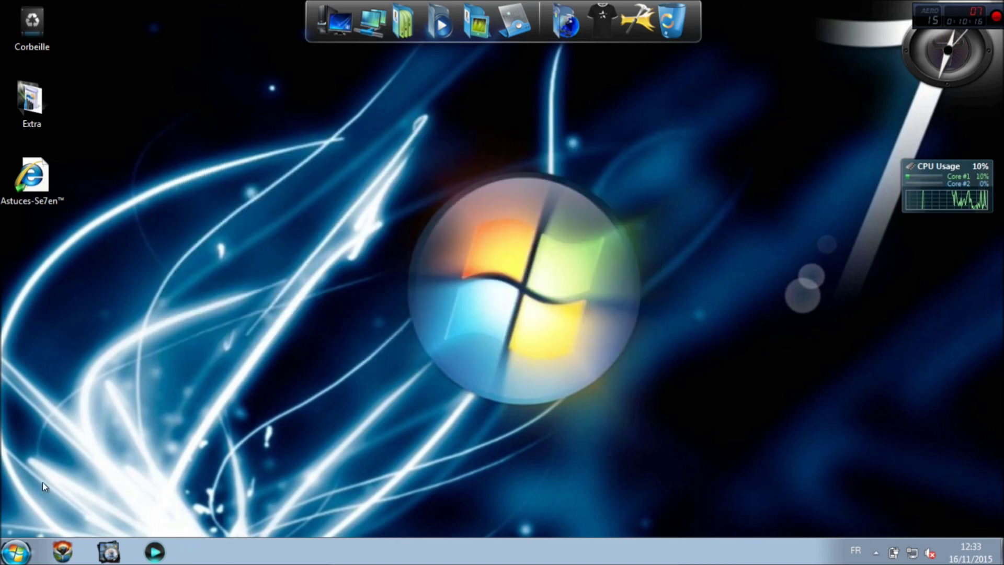
Shut down the titan guest system and switch from its full-screen view to the Action! recorder on the host.
left_click(16, 552)
left_click(249, 517)
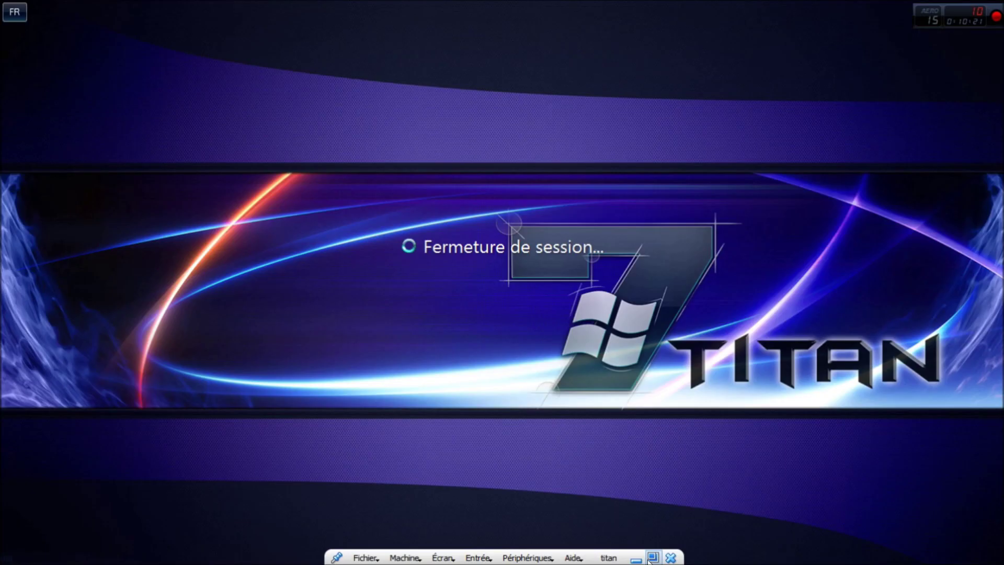
left_click(636, 562)
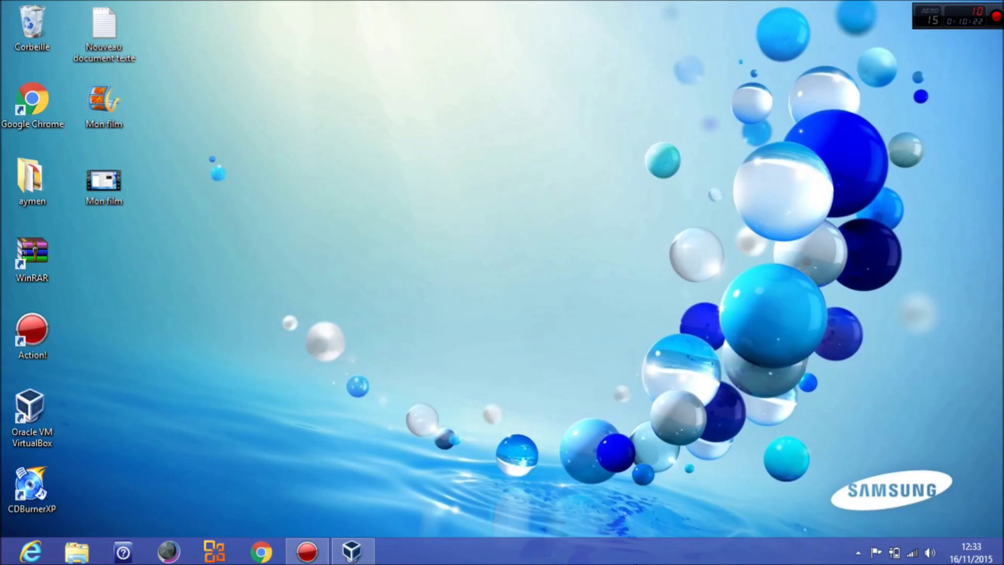
left_click(319, 543)
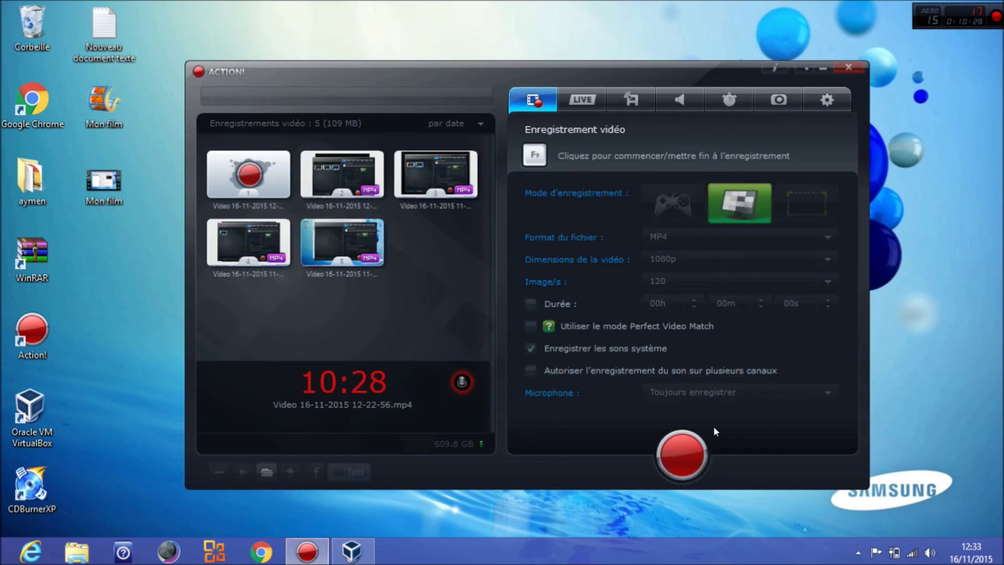